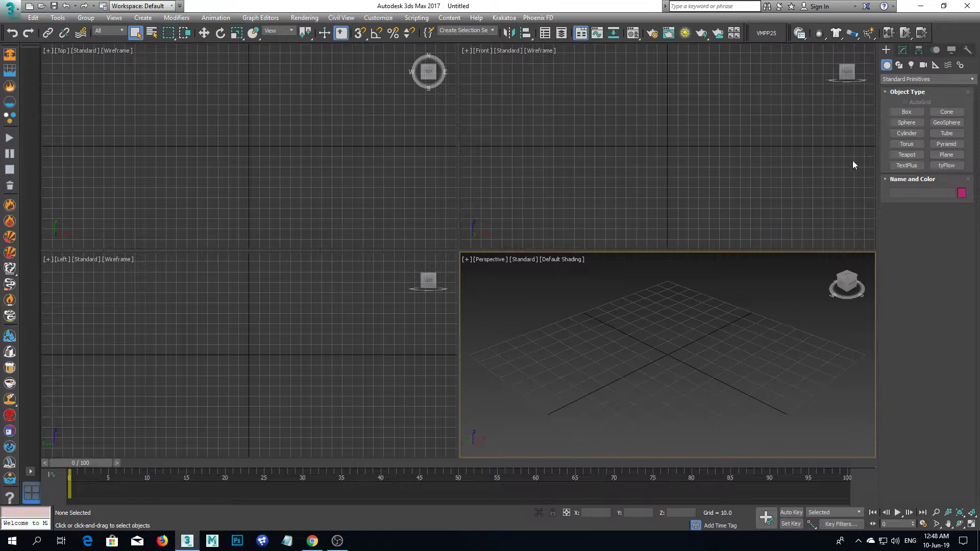
Create a PF Source particle emitter about 36 long and 25 wide near the front-left corner of the Perspective grid
left_click(896, 80)
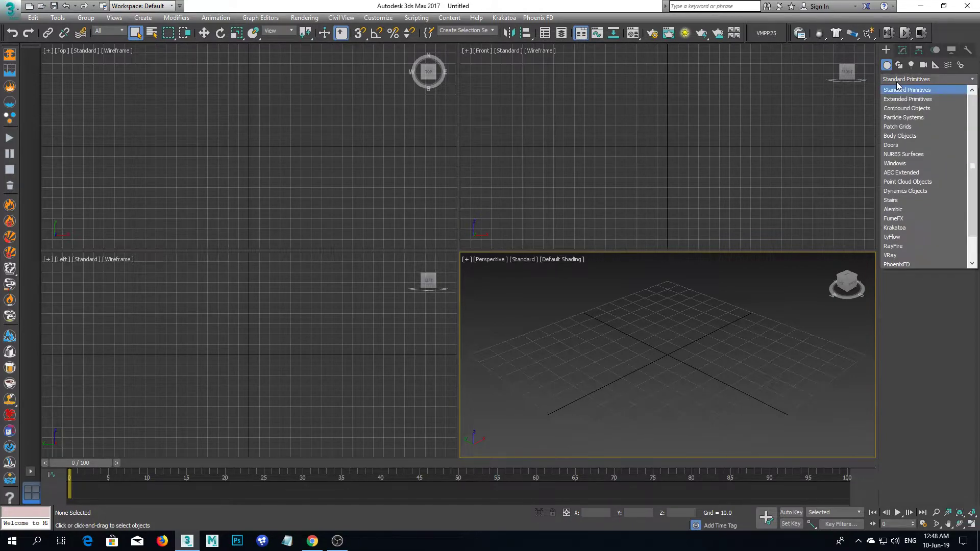
left_click(902, 118)
left_click(337, 541)
left_click(337, 541)
left_click(902, 114)
left_click_drag(524, 385, 523, 446)
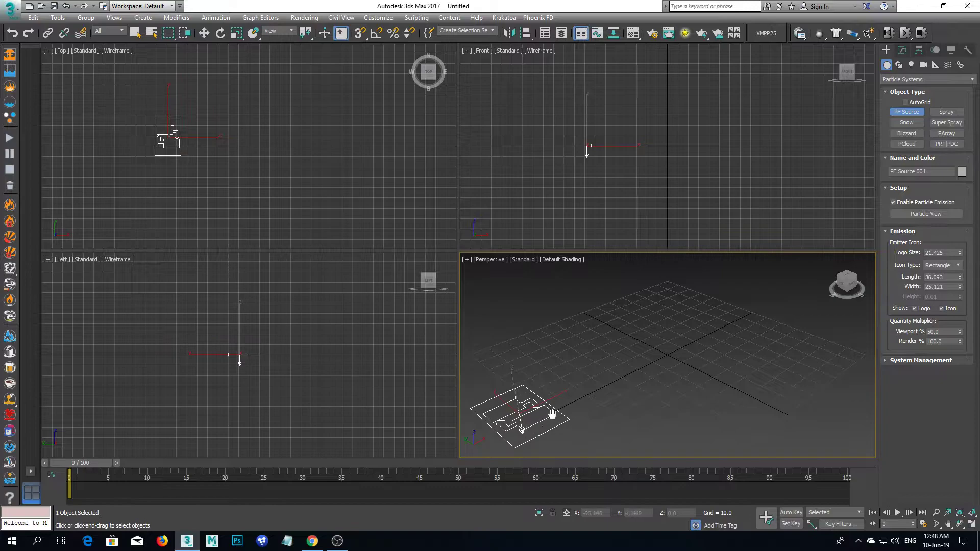
middle_click_drag(522, 445, 551, 430)
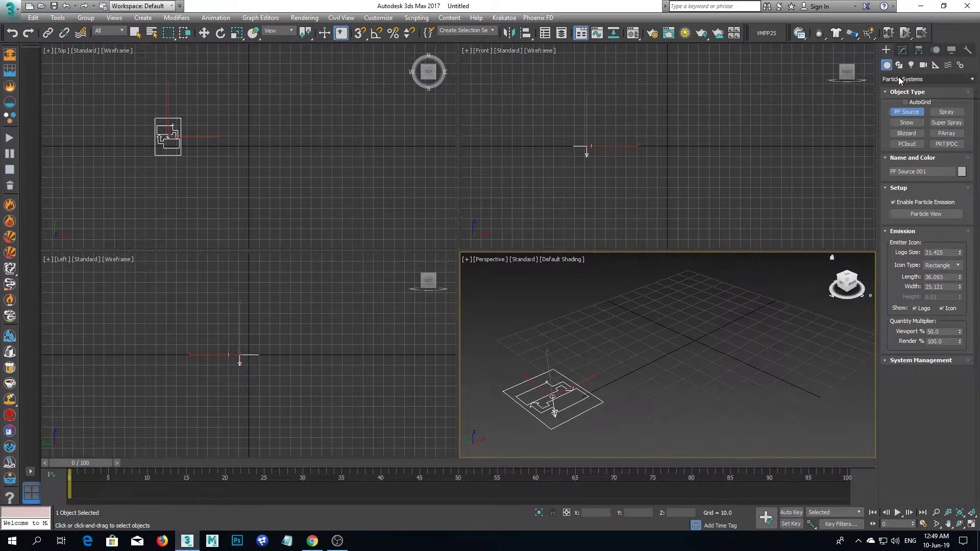
Create two teapots in the Perspective viewport, one near the origin with radius about 18 and another beyond it with radius about 17
left_click(927, 79)
left_click(906, 90)
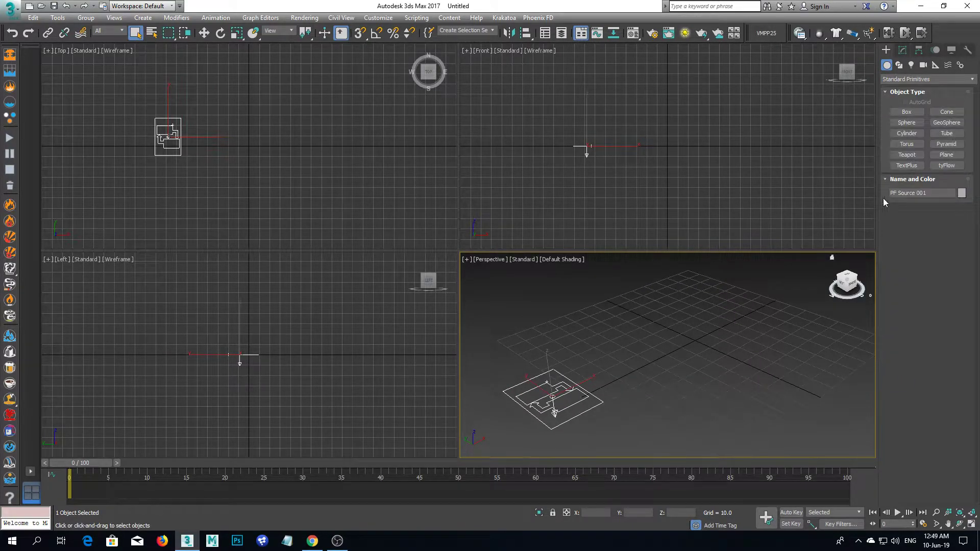
left_click(903, 154)
left_click_drag(678, 356, 712, 365)
middle_click_drag(712, 365, 669, 377)
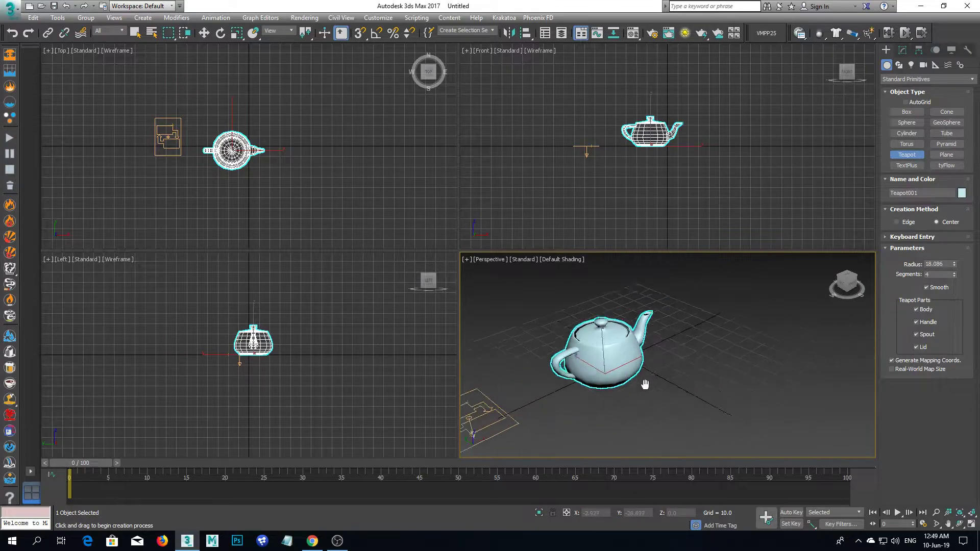
left_click_drag(733, 350, 738, 371)
middle_click_drag(677, 379, 679, 361)
scroll(680, 361, "down", 4)
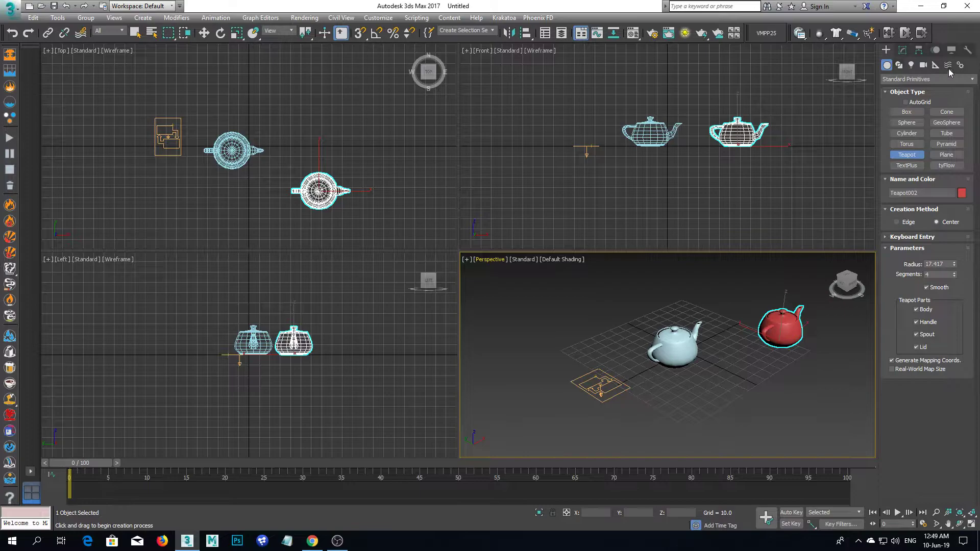
Create a Wind force with an icon size of about 20 beside the particle emitter
left_click(948, 64)
left_click(947, 144)
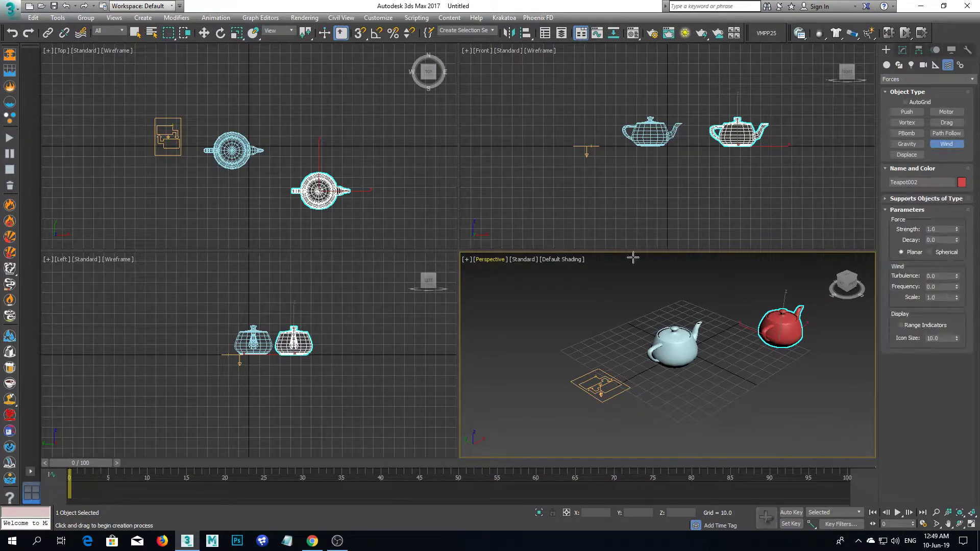
left_click_drag(586, 325, 589, 350)
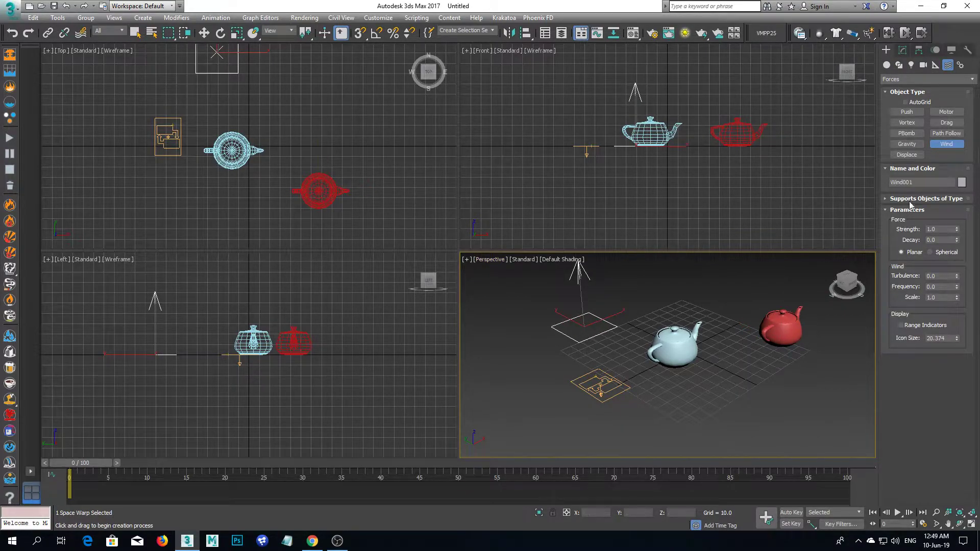
Create a Deflector space warp in the Top viewport, framing the light blue teapot
left_click(921, 80)
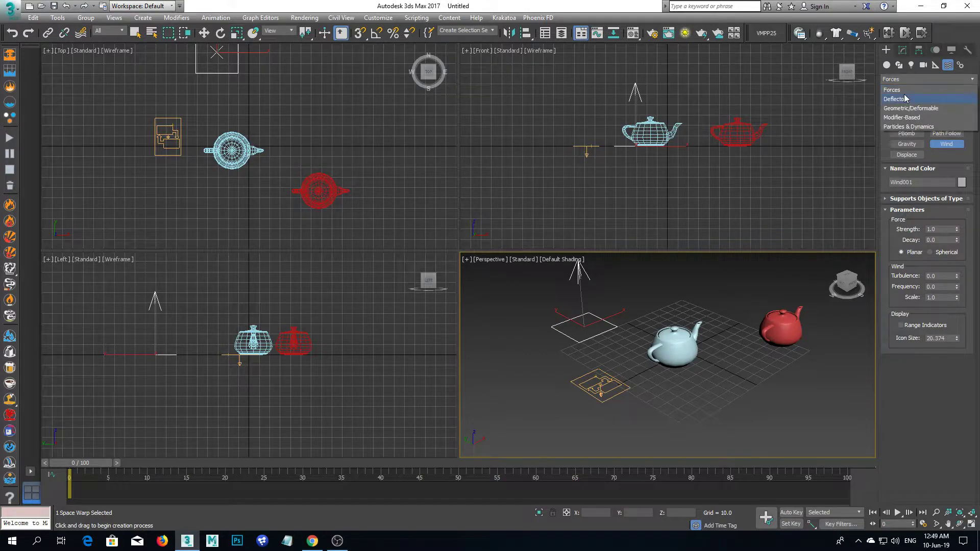
left_click(905, 98)
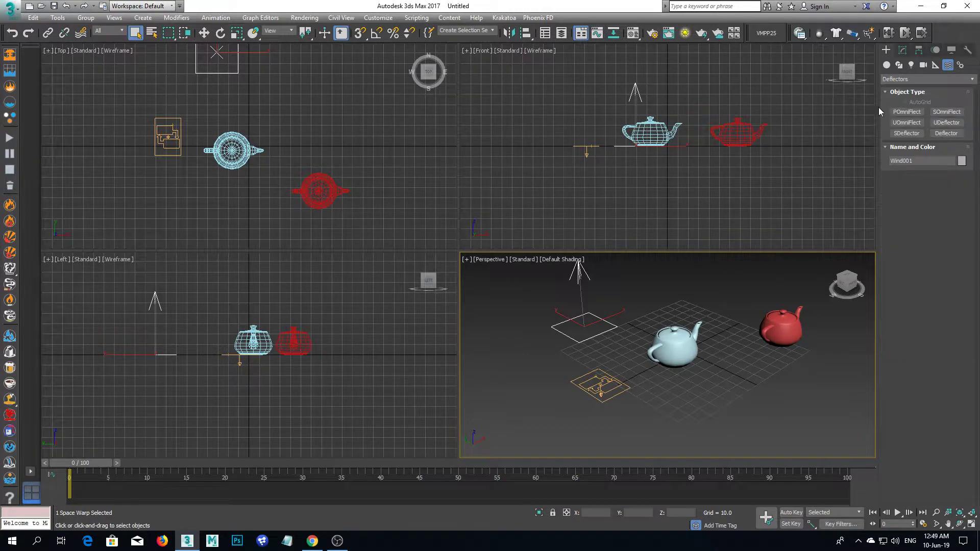
left_click(946, 134)
left_click_drag(210, 119, 263, 187)
Raise the deflector above the teapots to a Z height of about 49 and maximize the Perspective viewport
left_click(203, 32)
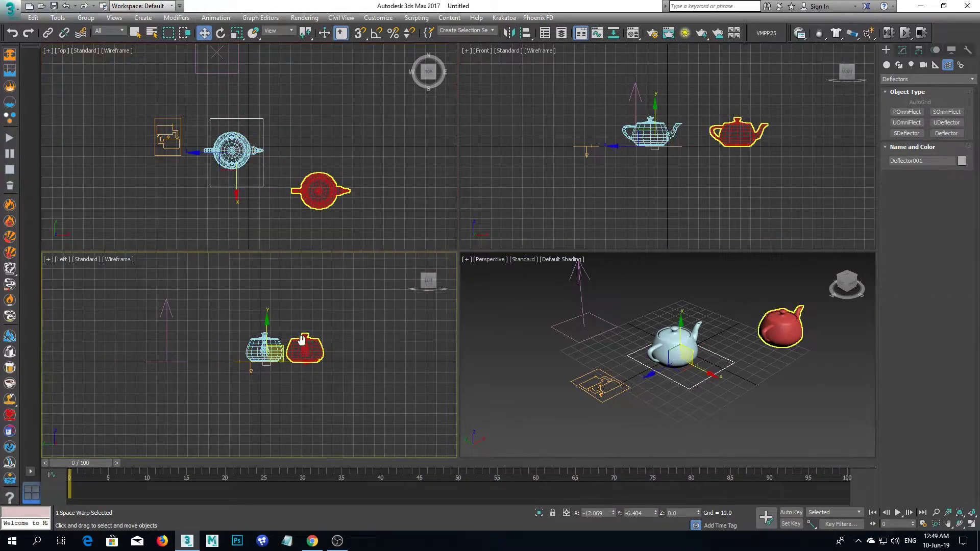
left_click_drag(266, 335, 266, 283)
right_click(599, 345)
left_click(971, 524)
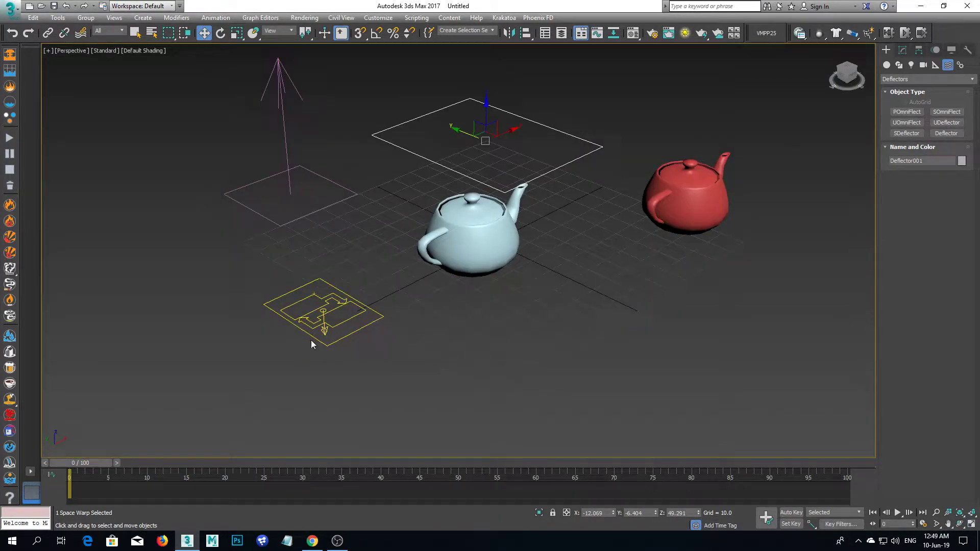
Open Particle View for the PF Source emitter and set its viewport quantity multiplier to 100%
left_click(322, 327)
middle_click_drag(553, 352, 500, 373)
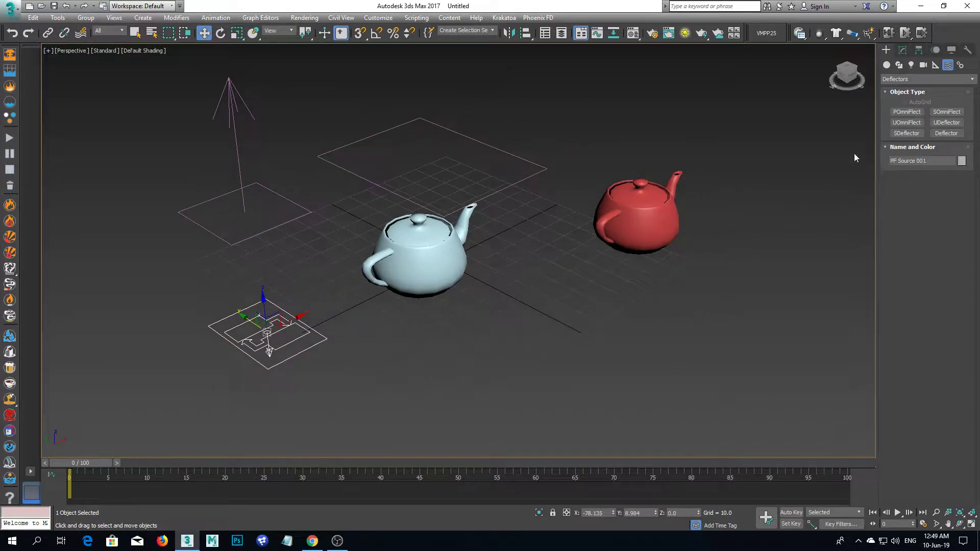
left_click(903, 52)
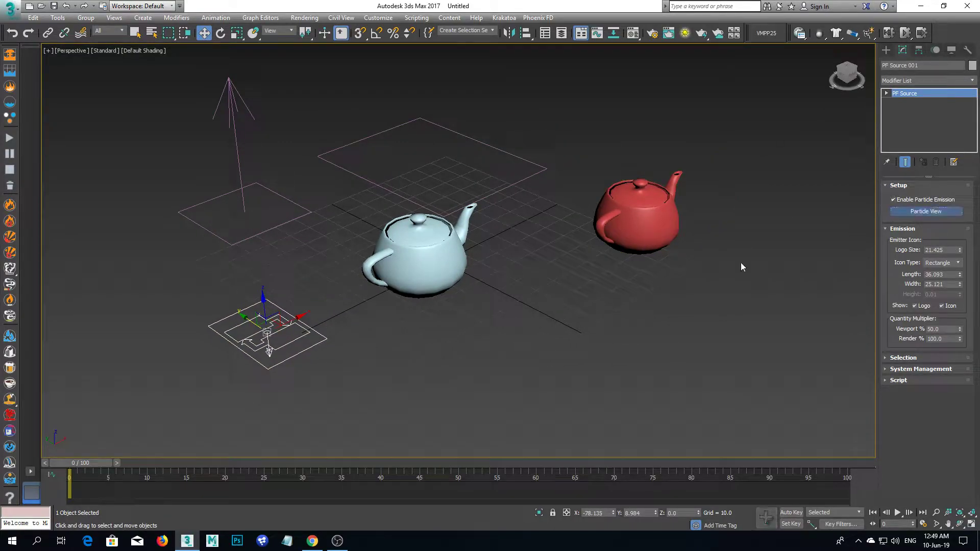
key("6")
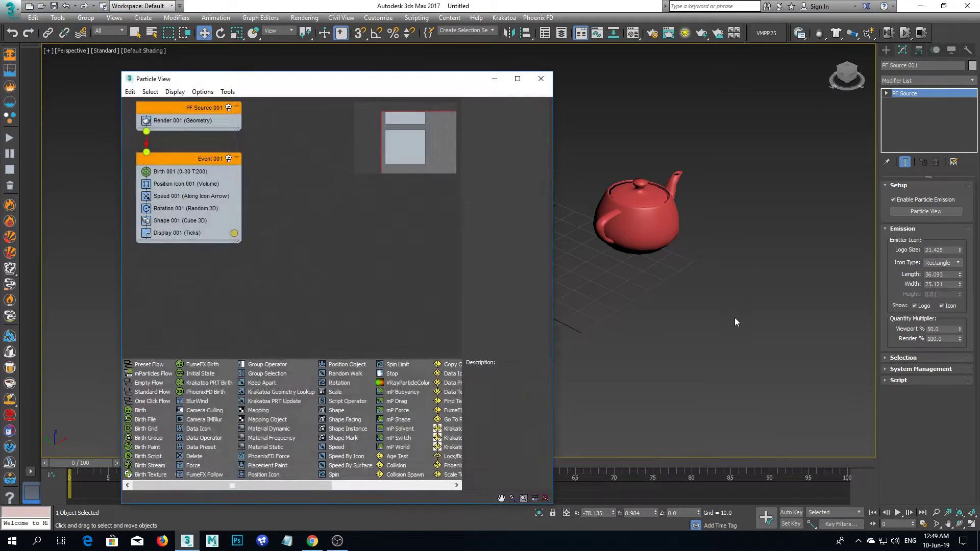
left_click(948, 329)
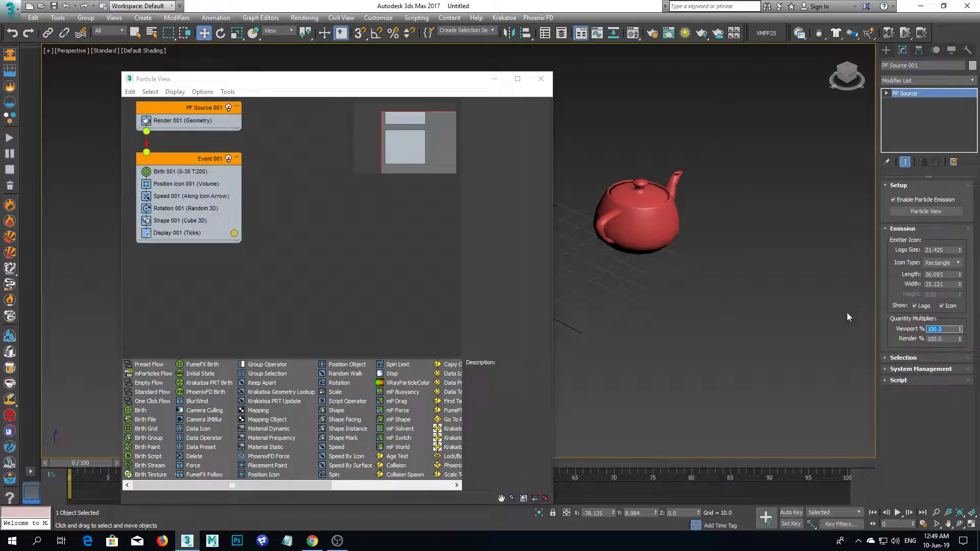
Rearrange the PF Source 001 and Event 001 nodes in the particle graph and show the Render operator's settings
middle_click_drag(705, 312, 587, 359, "alt")
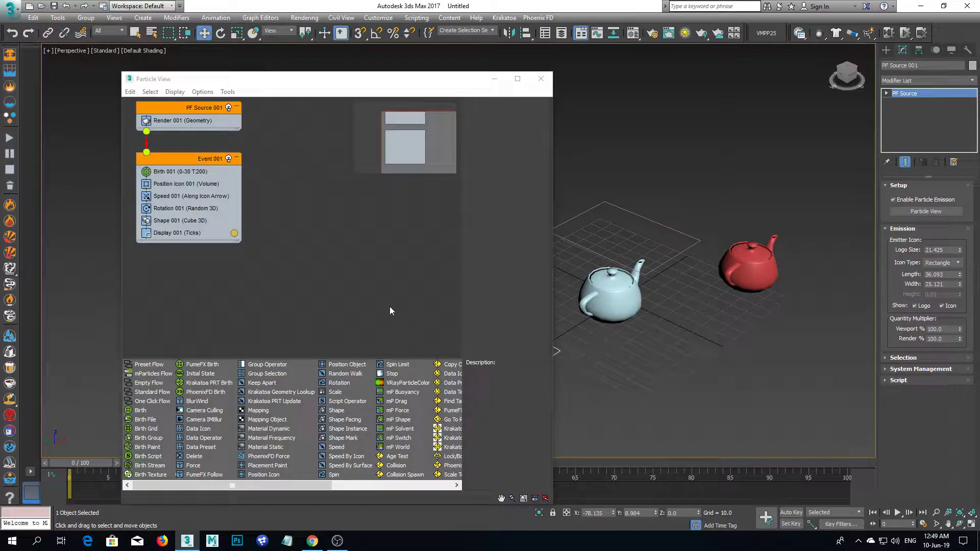
middle_click_drag(381, 289, 438, 373)
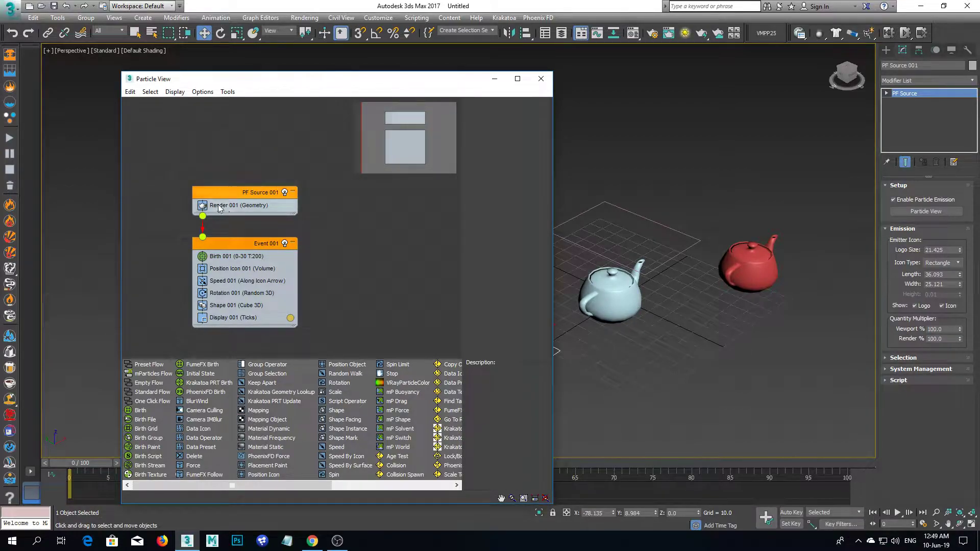
left_click_drag(214, 190, 250, 166)
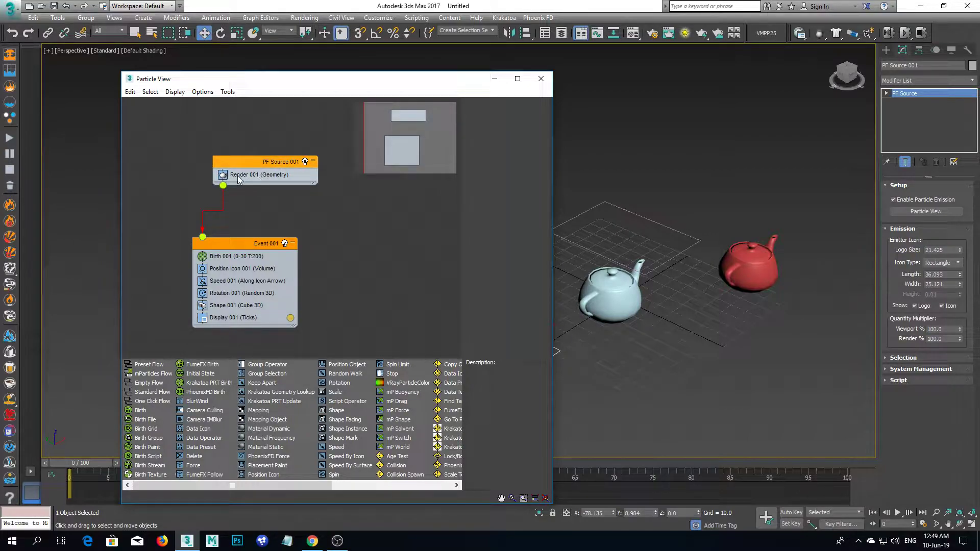
left_click(251, 177)
left_click_drag(229, 243, 240, 243)
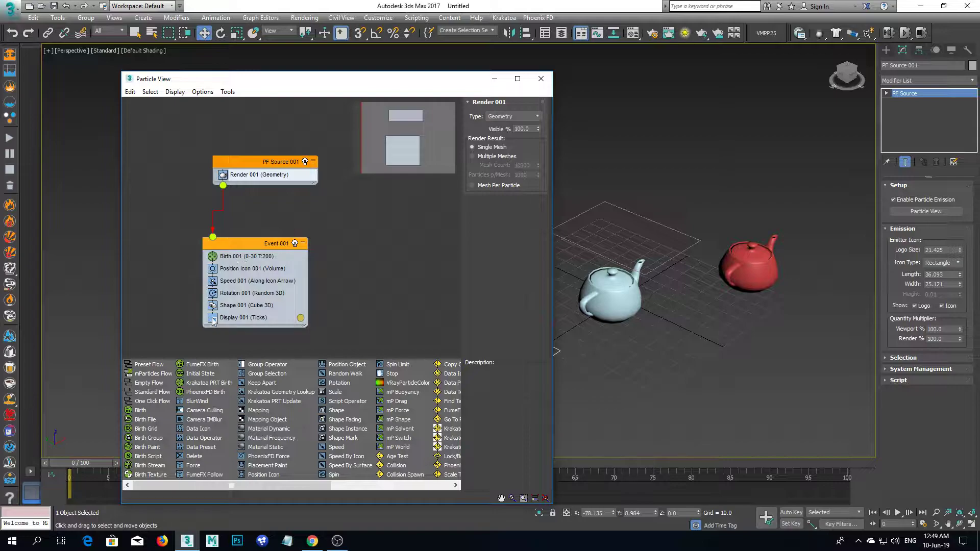
Set the Birth operator's amount to 2000 and its Emit Stop to 0
left_click(267, 260)
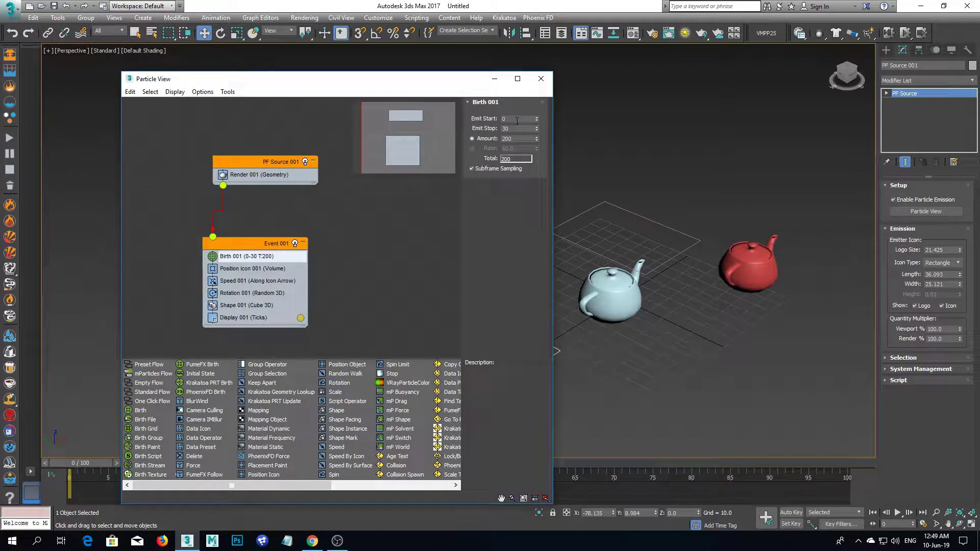
double_click(527, 136)
left_click_drag(378, 84, 275, 35)
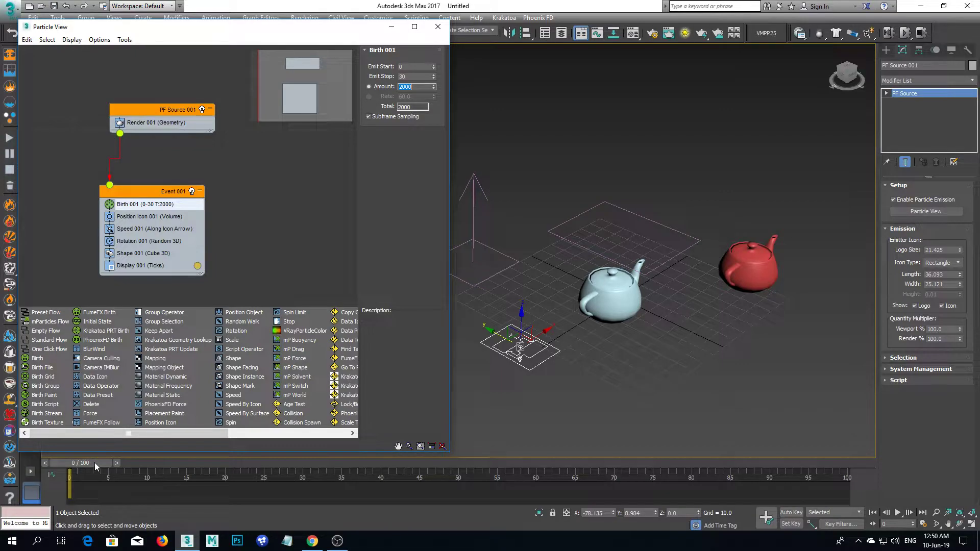
left_click_drag(94, 463, 71, 460)
double_click(415, 76)
key("Return")
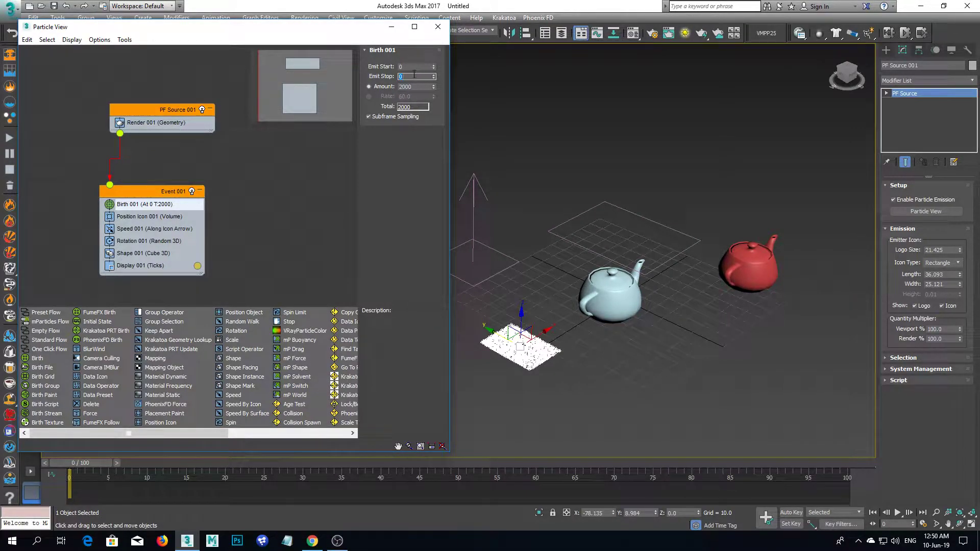
Preview the particle motion on the timeline, set the Speed operator's variation to 150, and return to frame 0
middle_click_drag(547, 325, 592, 295)
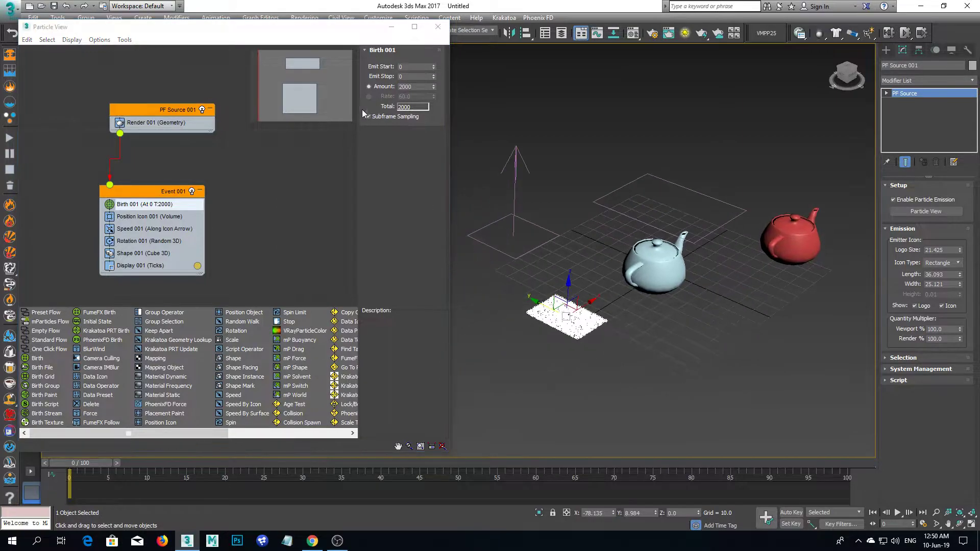
scroll(567, 312, "up", 5)
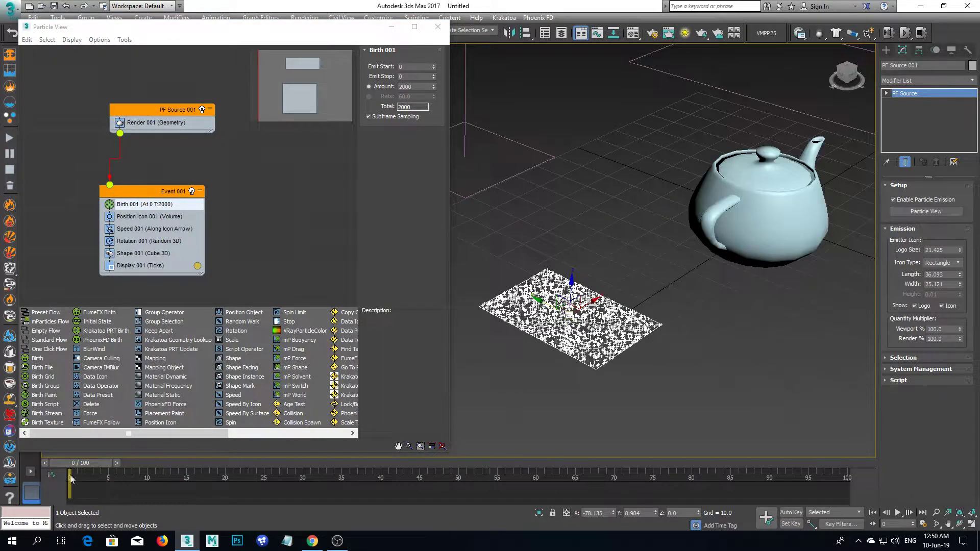
left_click_drag(82, 467, 101, 482)
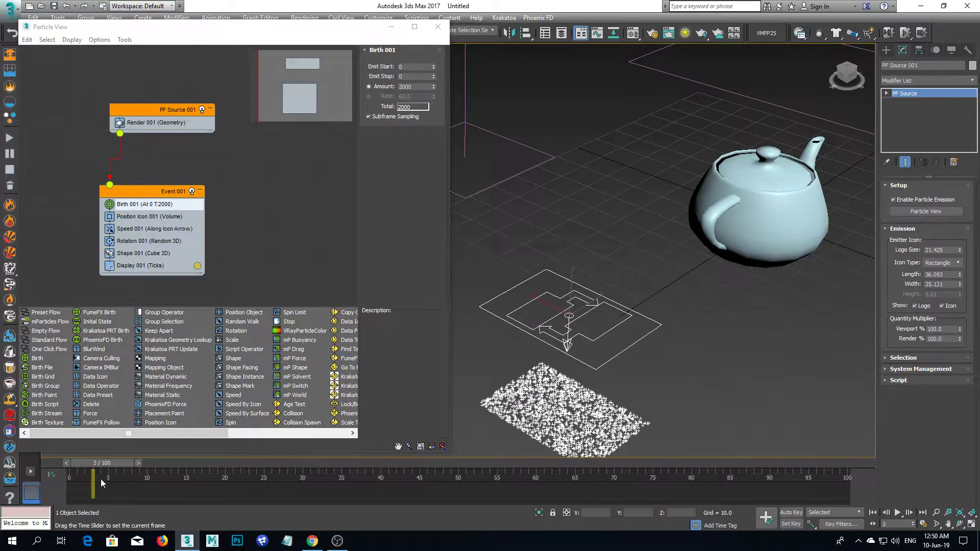
left_click(134, 231)
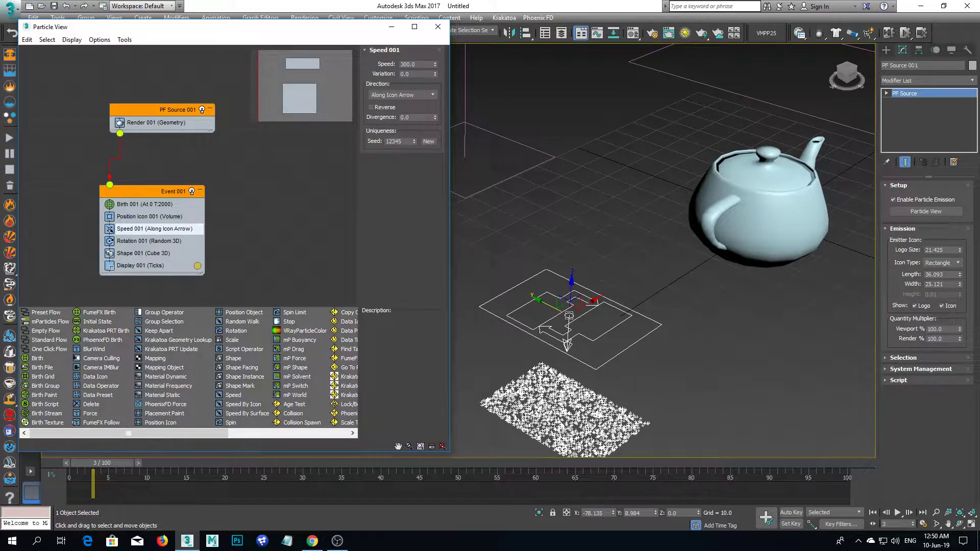
left_click(429, 72)
key("Return")
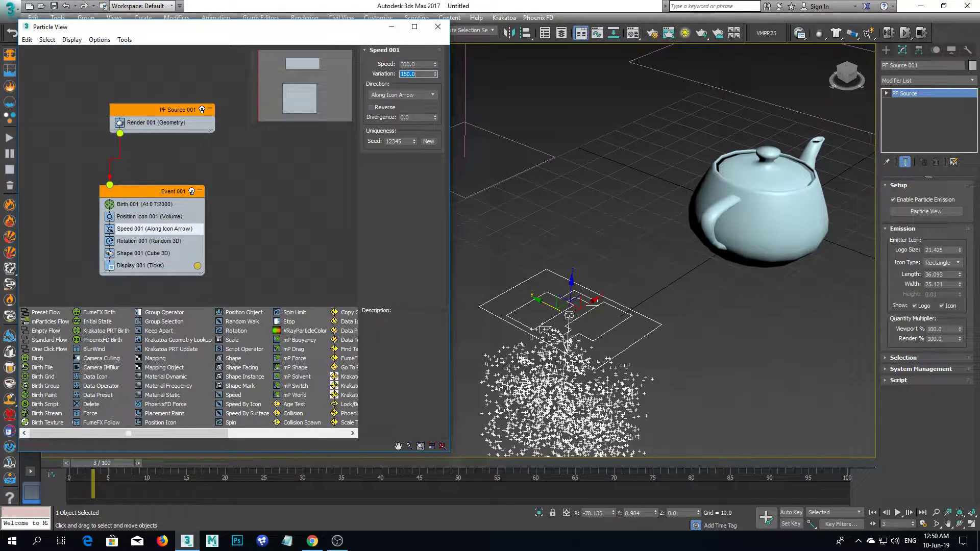
left_click_drag(118, 466, 70, 474)
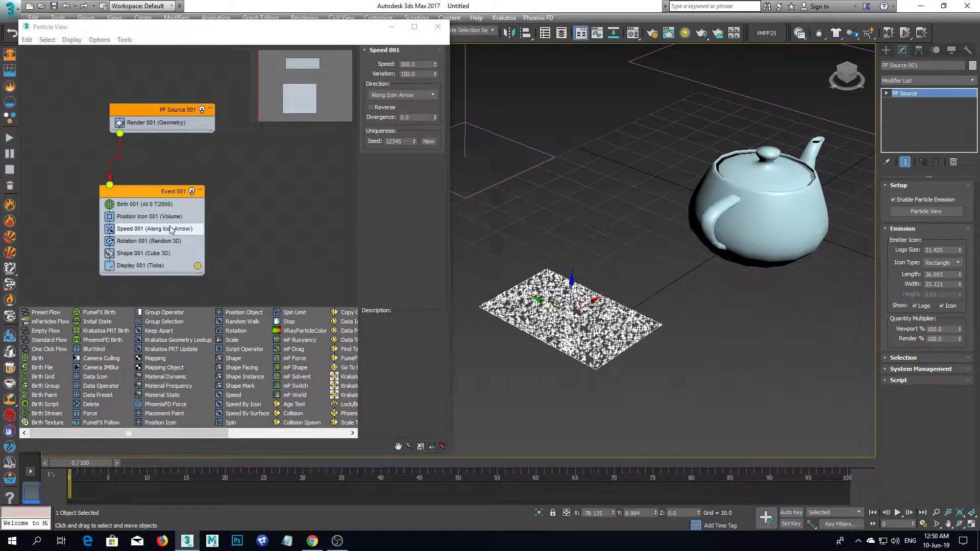
Set the Display operator's type to Geometry
left_click(144, 266)
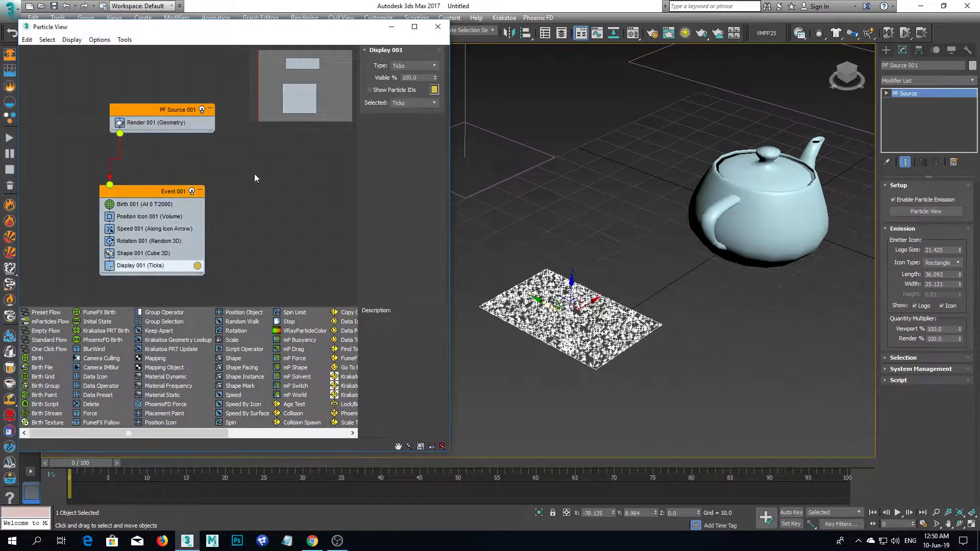
left_click(411, 66)
left_click(400, 114)
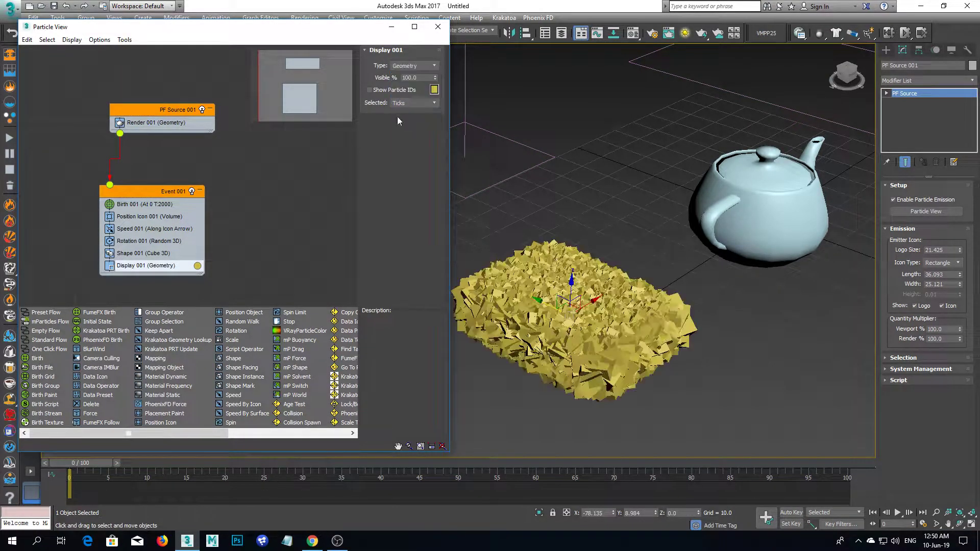
middle_click_drag(551, 302, 596, 287)
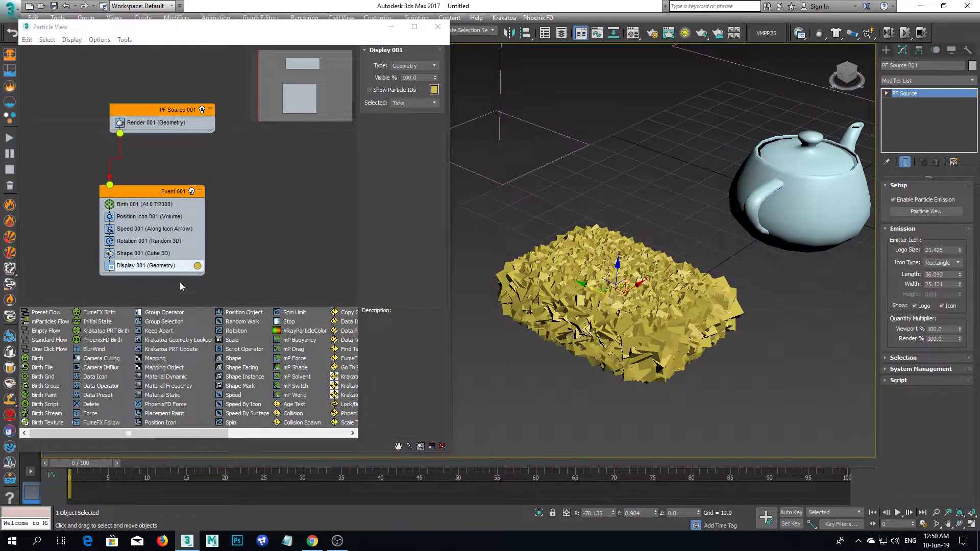
Set the Shape operator's cube size to 0.6 and inspect the resized particles up close
left_click(145, 255)
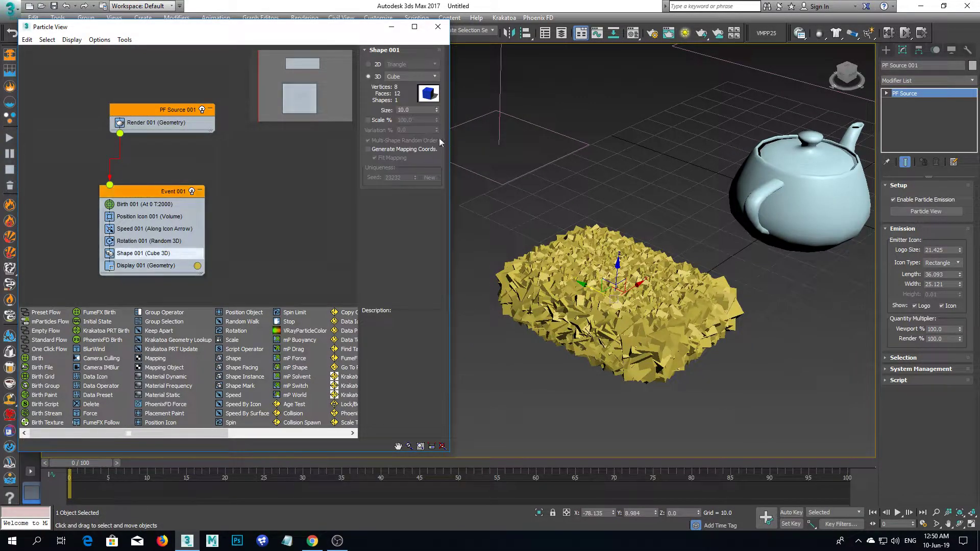
left_click_drag(436, 114, 437, 160)
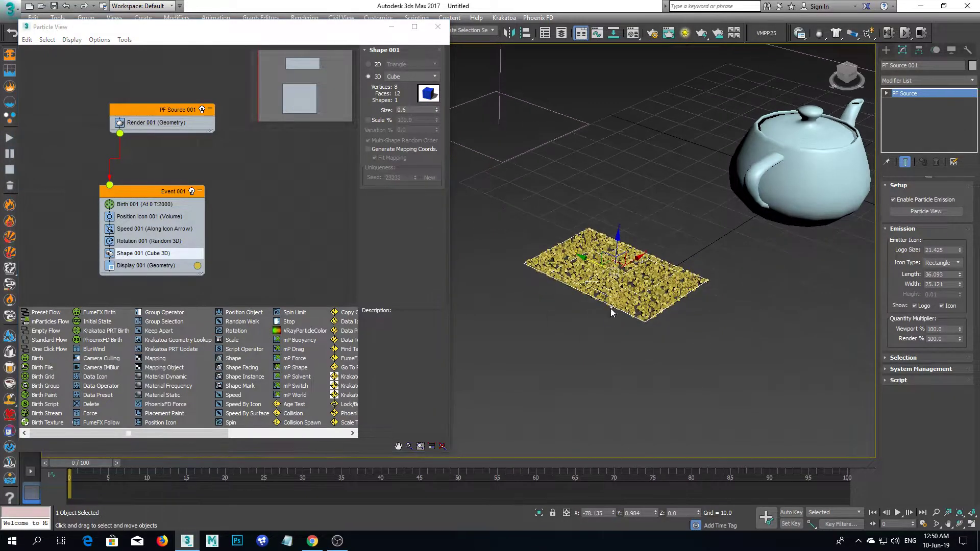
scroll(600, 281, "up", 6)
middle_click_drag(597, 280, 642, 274)
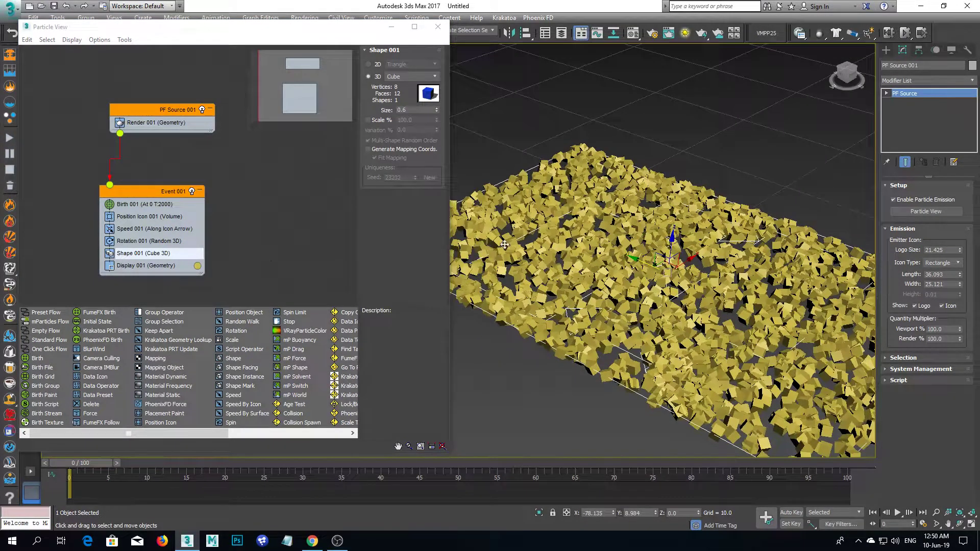
Set the Rotation operator's orientation matrix to World Space and inspect the aligned cubes up close
left_click(143, 242)
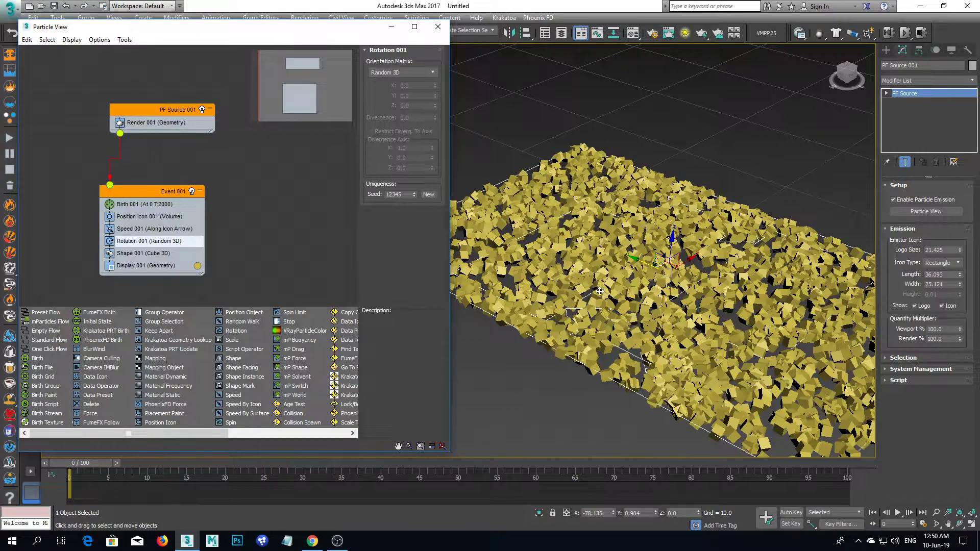
middle_click_drag(687, 332, 674, 324)
scroll(673, 323, "down", 3)
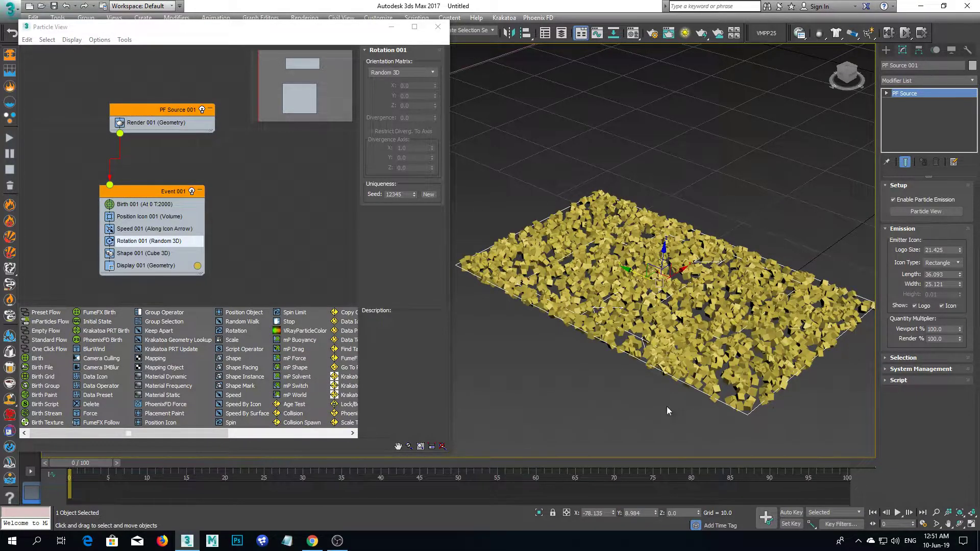
left_click(383, 72)
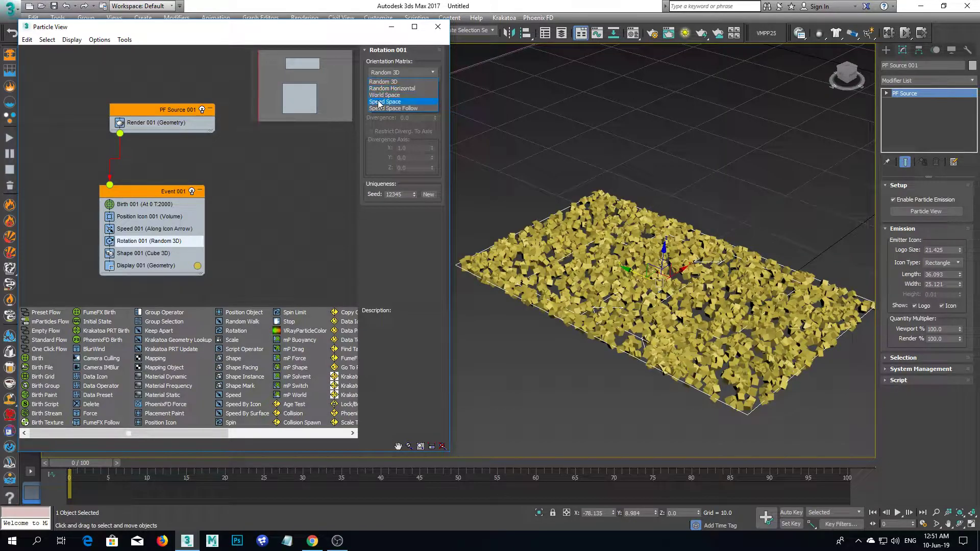
left_click(384, 95)
scroll(659, 273, "up", 4)
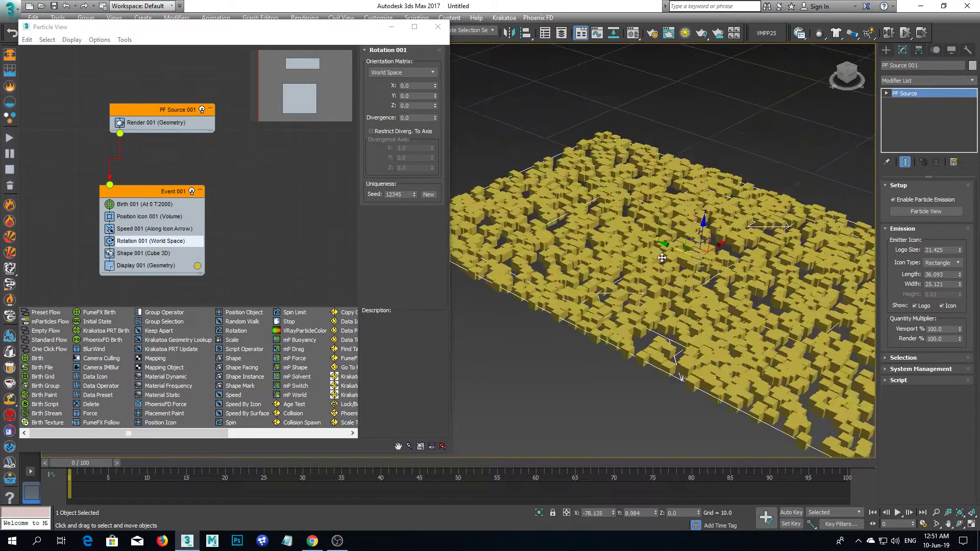
middle_click_drag(660, 274, 617, 287)
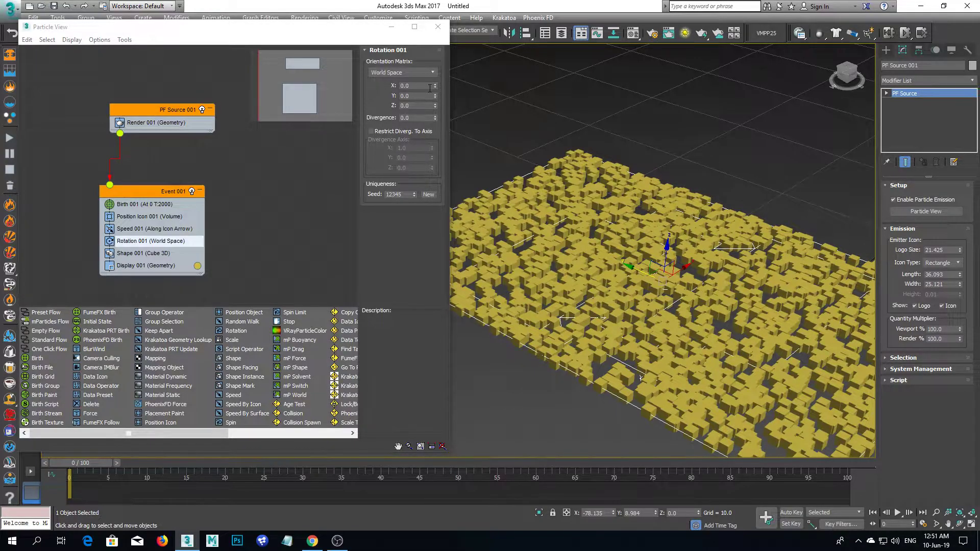
Try different Y and Z rotation angles on the Rotation operator, resetting each to 0
left_click_drag(435, 86, 426, 85)
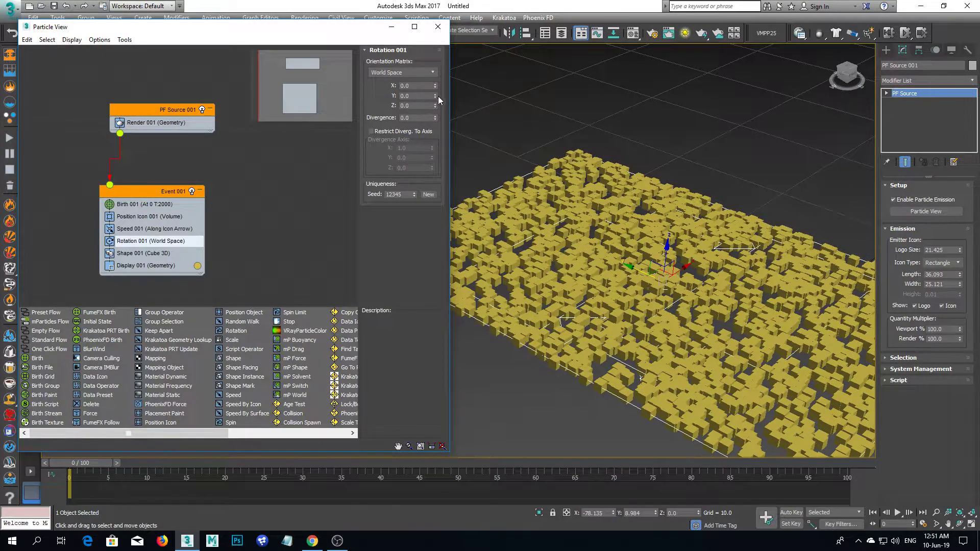
left_click_drag(438, 96, 445, 50)
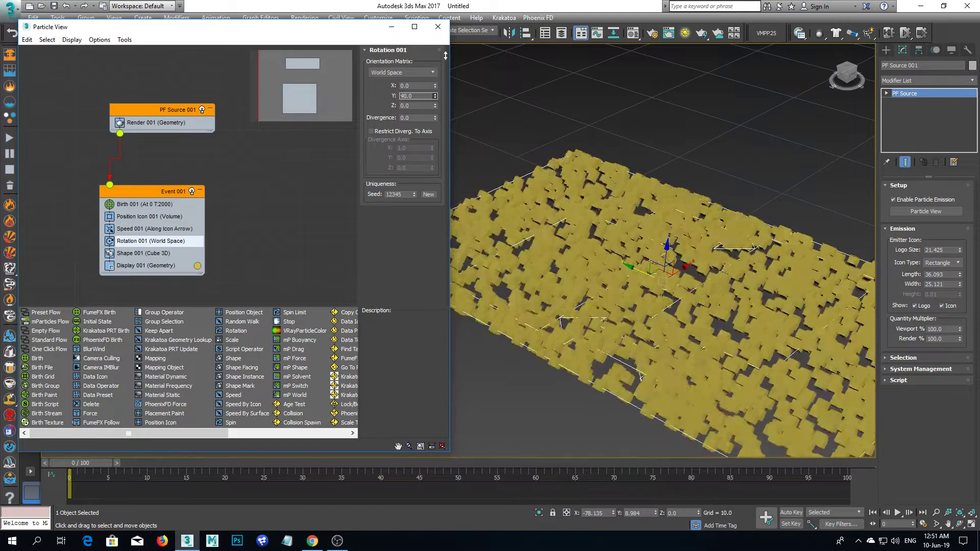
right_click(437, 98)
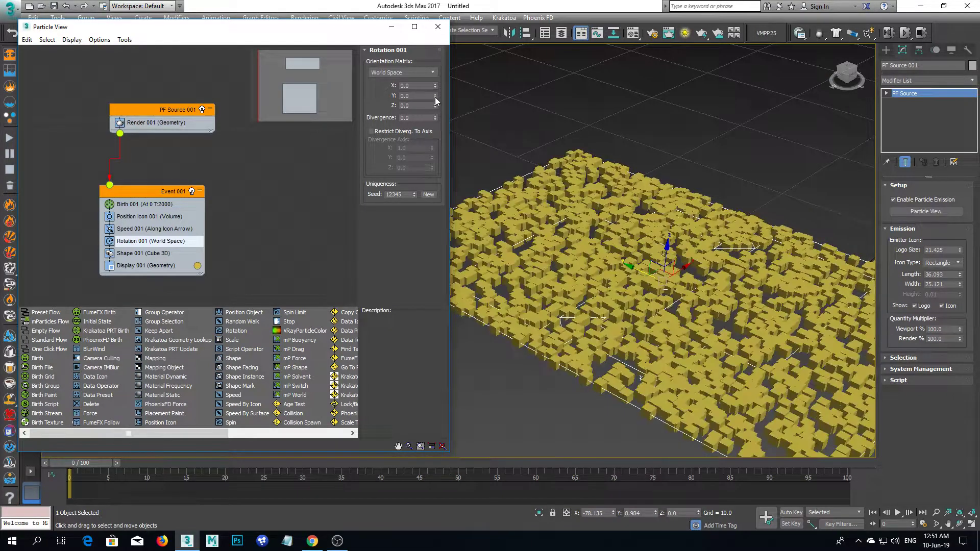
left_click_drag(437, 107, 437, 87)
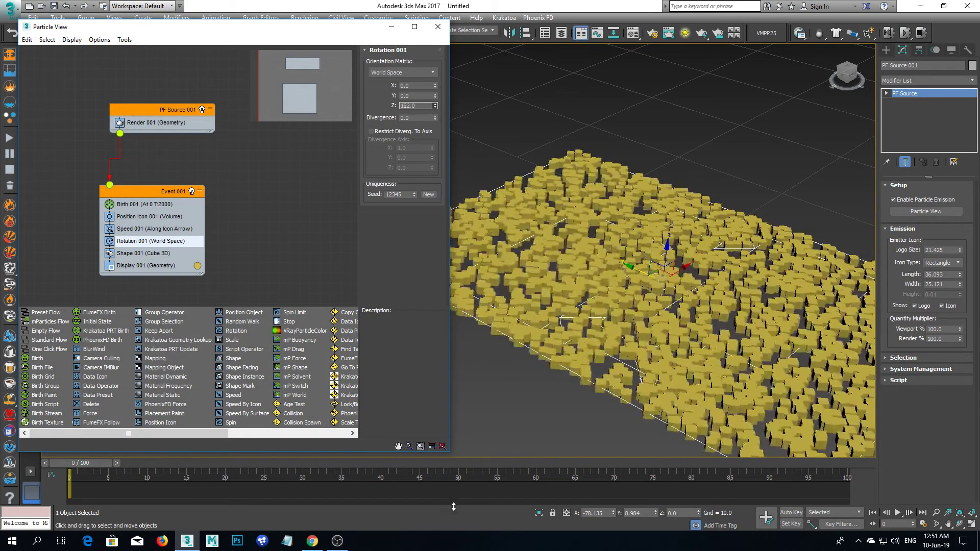
right_click(436, 106)
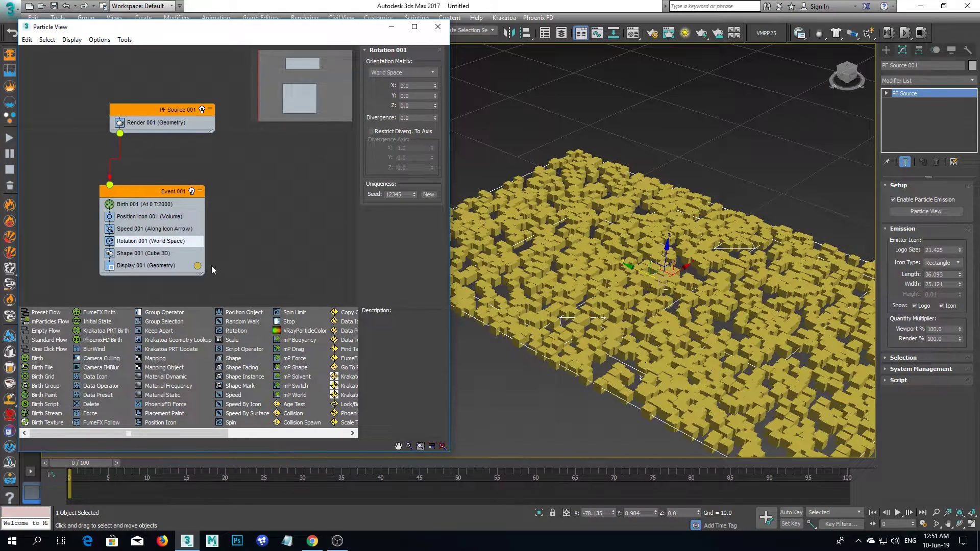
Move Event 001 further below PF Source 001 in the particle diagram and bring the emitter and both teapots into view
scroll(211, 266, "down", 2)
middle_click_drag(677, 318, 649, 278)
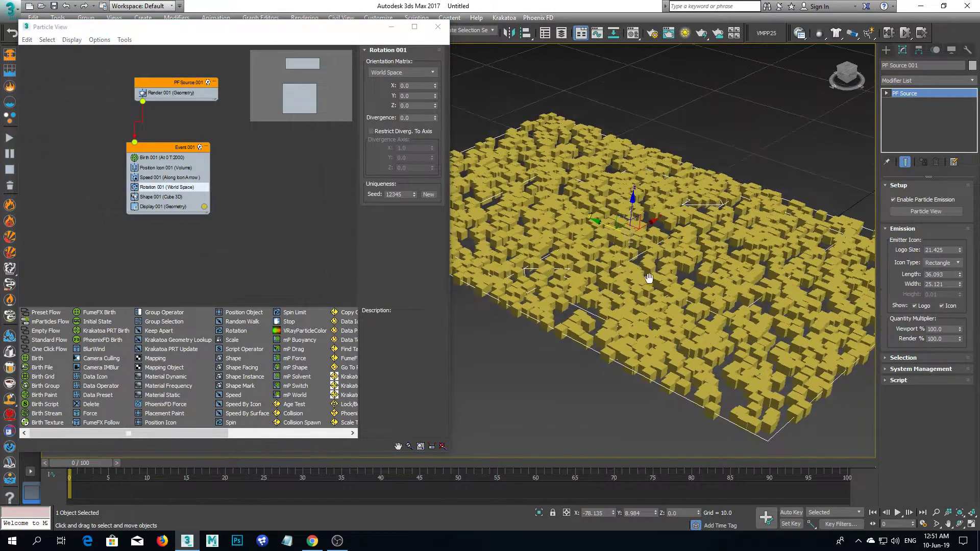
scroll(609, 362, "down", 10)
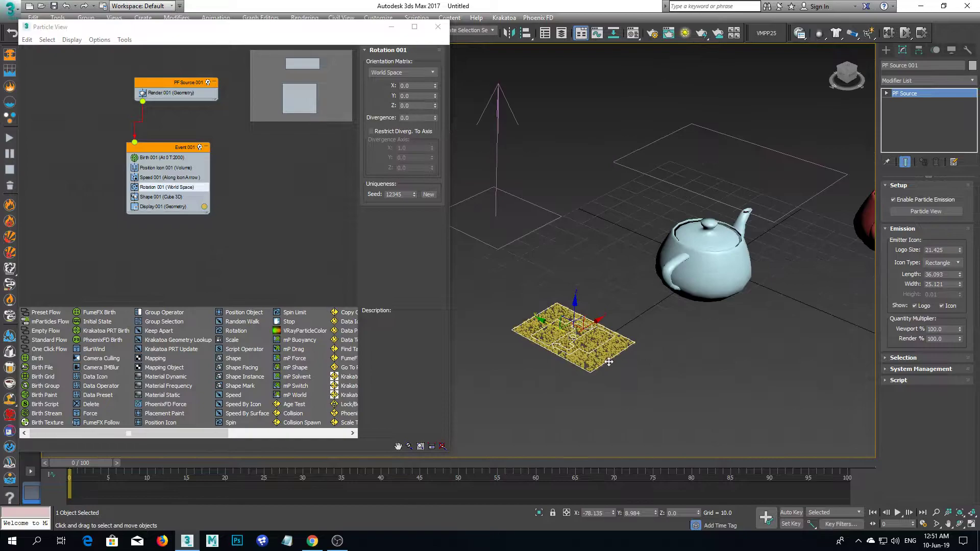
middle_click_drag(609, 362, 558, 346)
left_click_drag(151, 149, 167, 190)
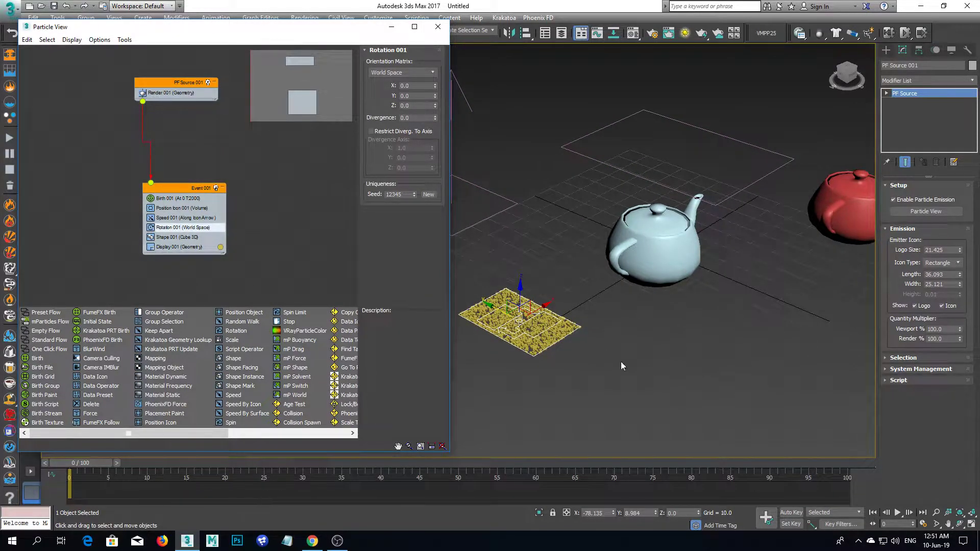
scroll(612, 366, "down", 3)
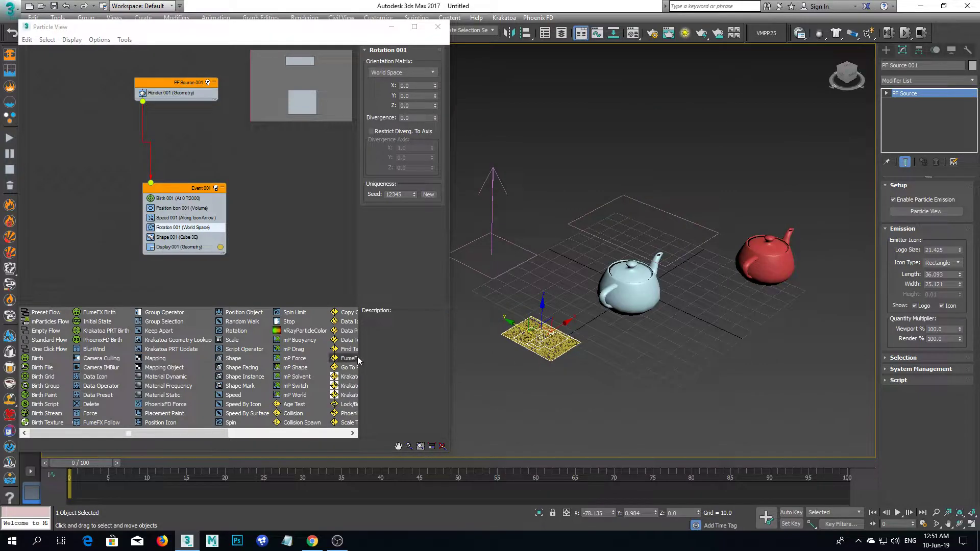
Replace the Position Icon operator in Event 001 with a Position Object operator
left_click(174, 209)
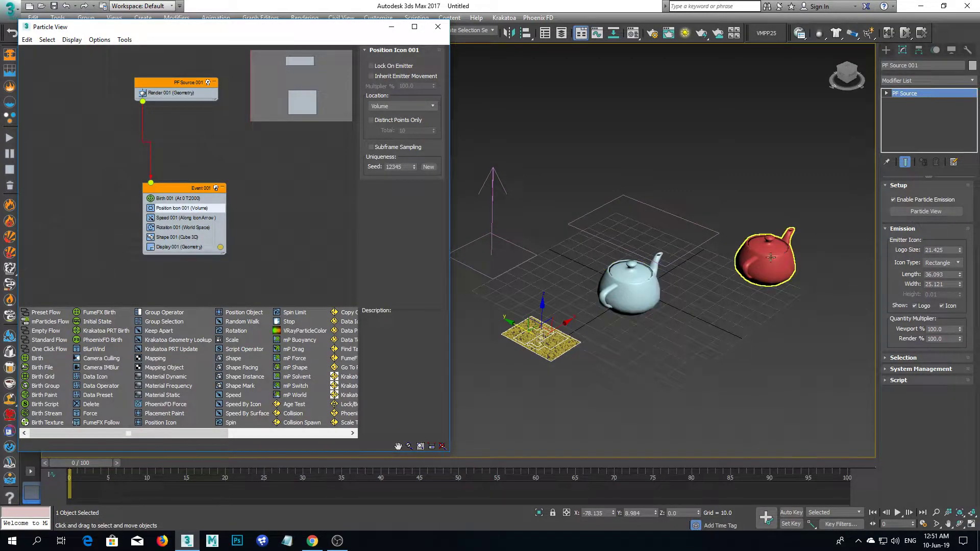
left_click(627, 291)
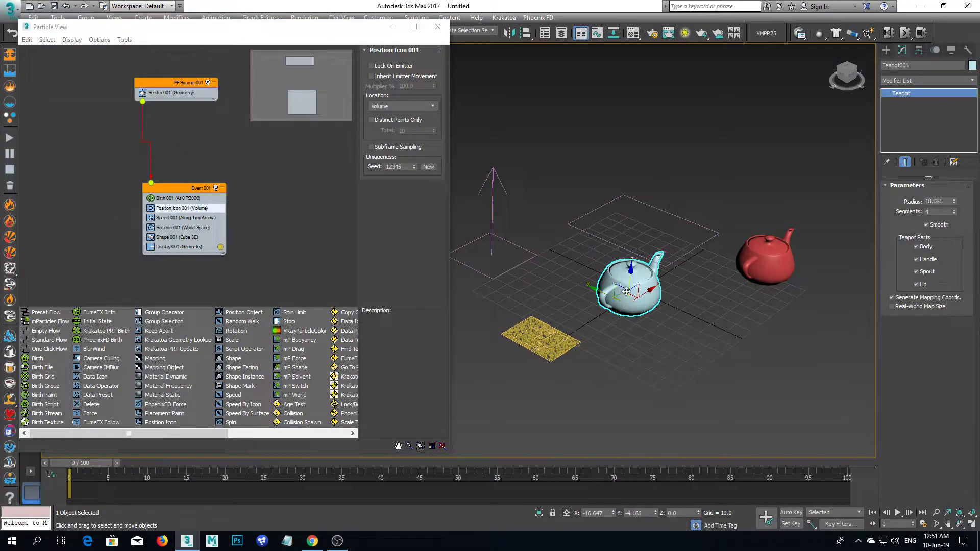
left_click(765, 257)
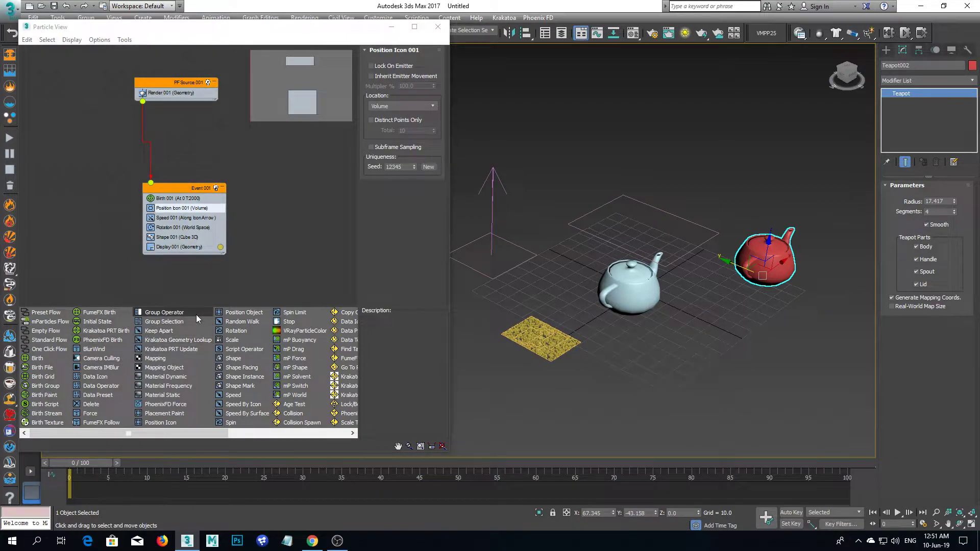
left_click(230, 313)
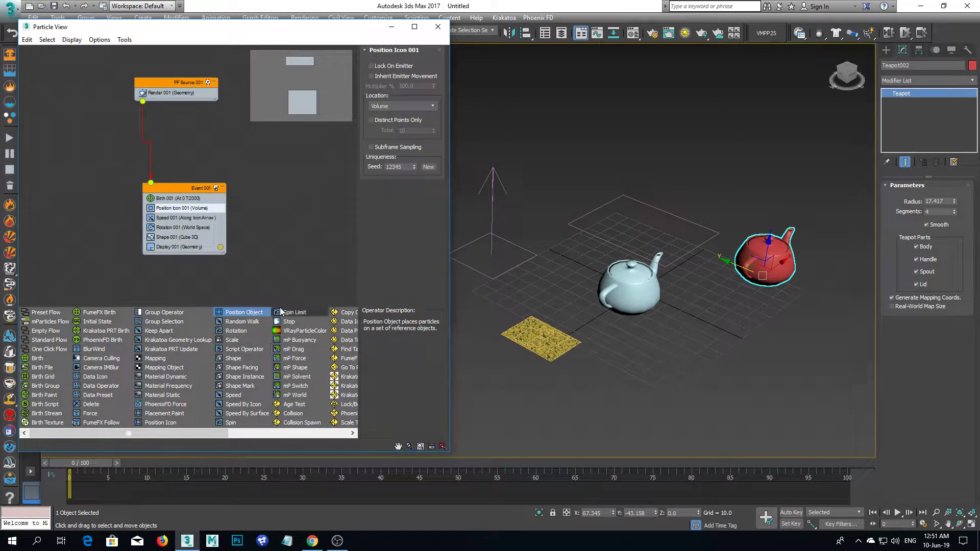
left_click_drag(227, 313, 171, 210)
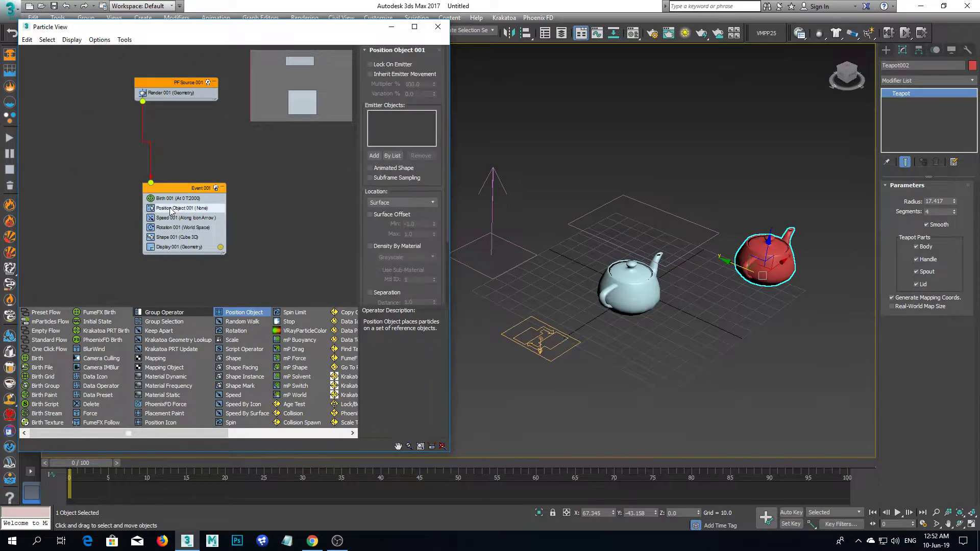
Add the red teapot as the Position Object emitter, preview the particles on the timeline, and return to frame 0
left_click(374, 156)
left_click(757, 261)
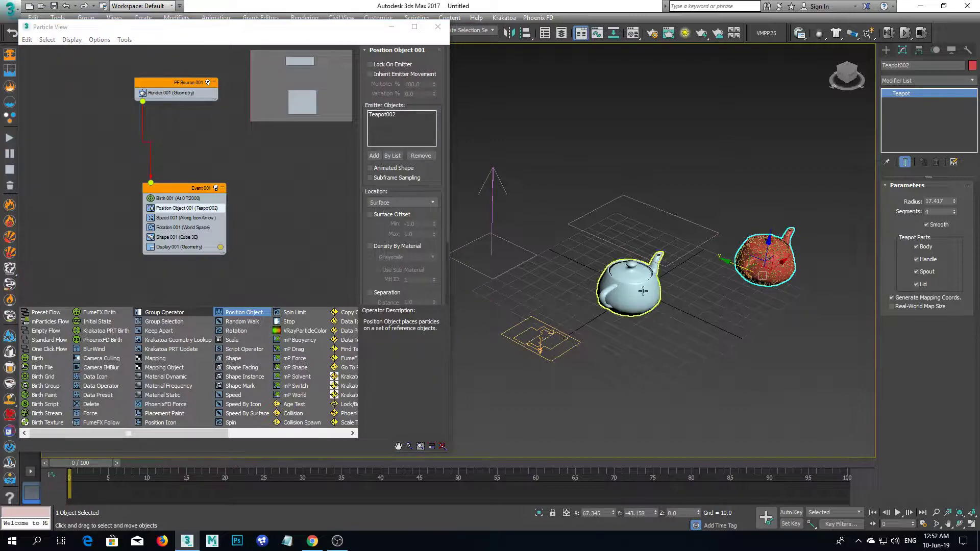
key("z")
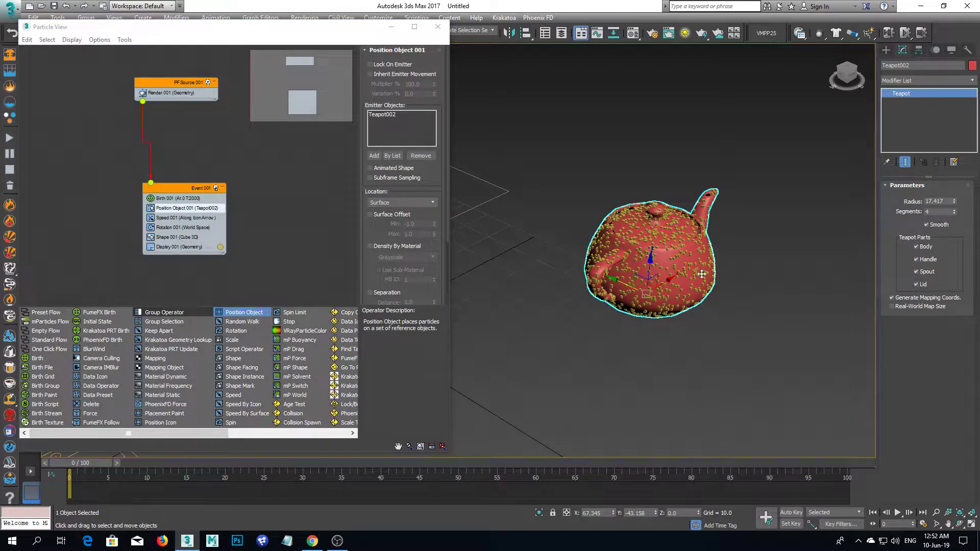
left_click_drag(85, 464, 138, 479)
key("Home")
scroll(646, 328, "down", 6)
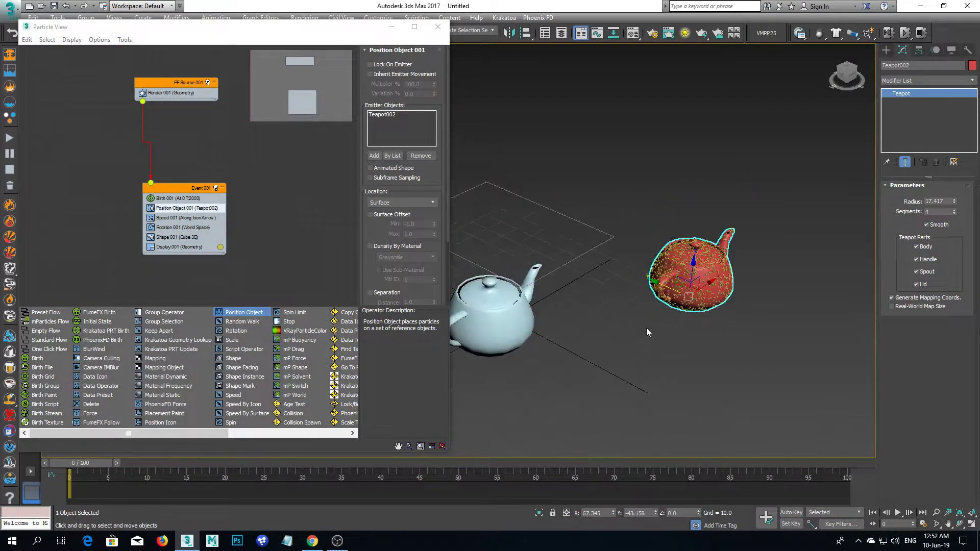
middle_click_drag(629, 335, 638, 341)
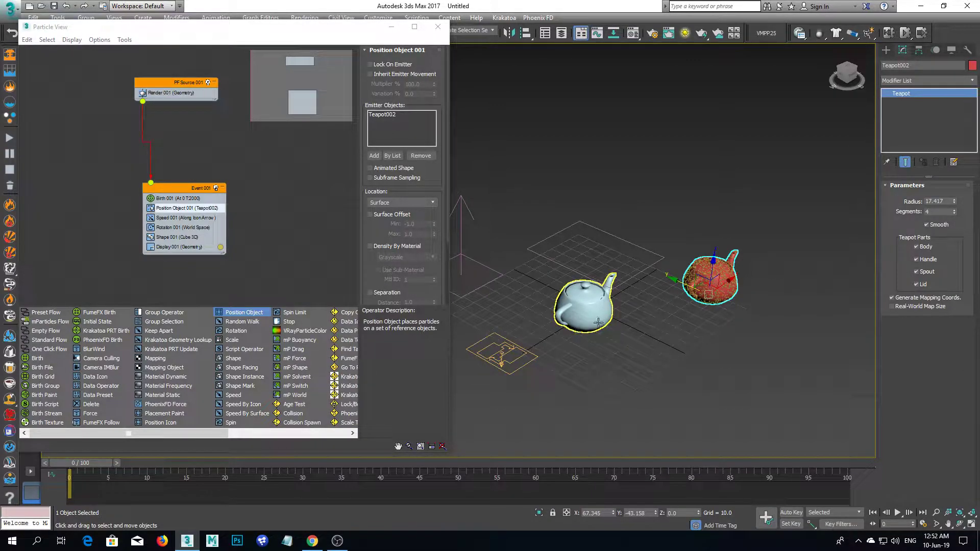
Insert a Find Target test between Shape and Display in Event 001 and move its output connector to the event's opposite side
middle_click_drag(641, 361, 597, 366)
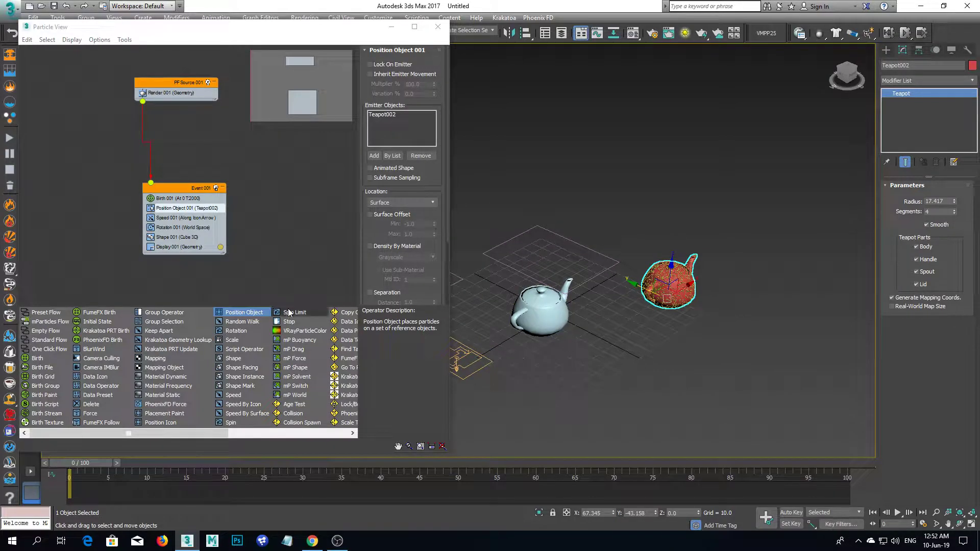
middle_click_drag(241, 240, 193, 203)
left_click_drag(166, 435, 245, 437)
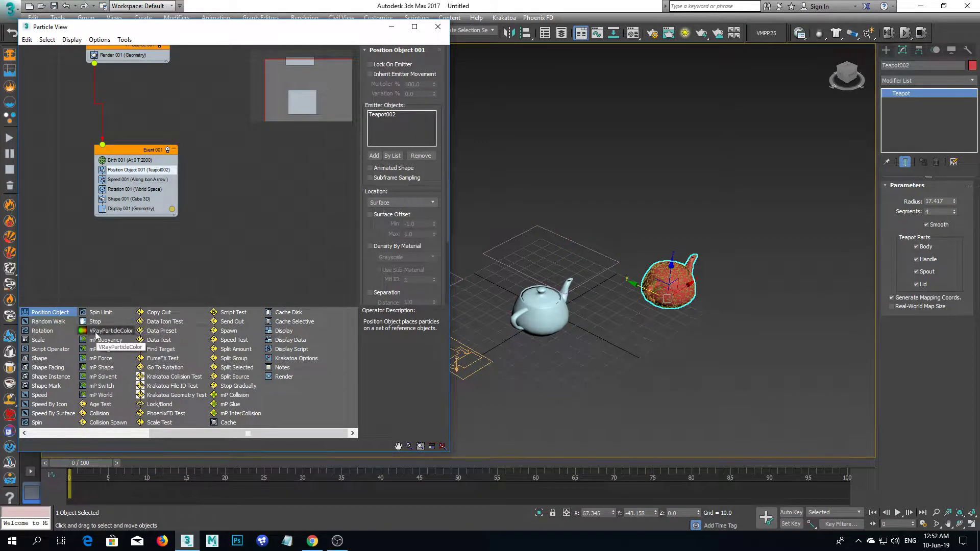
left_click_drag(147, 349, 123, 205)
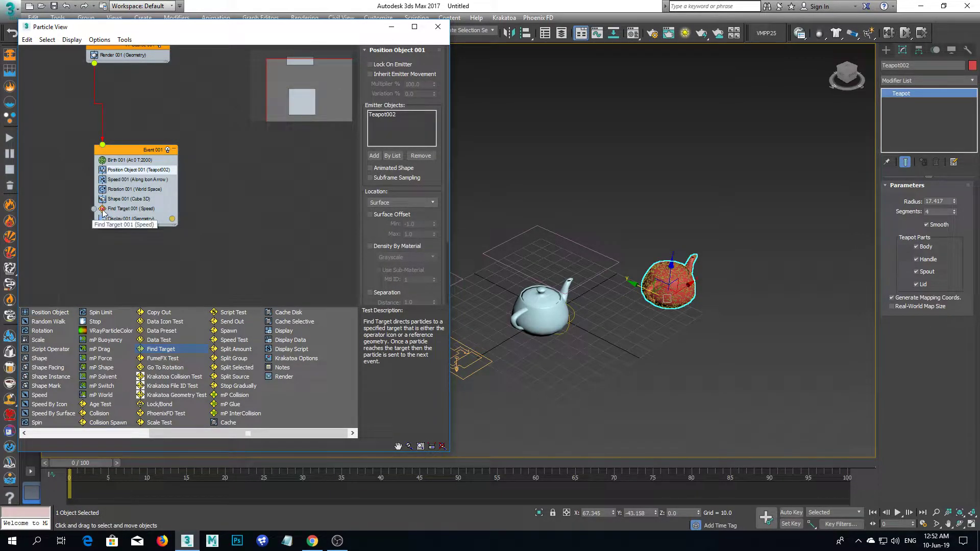
right_click(92, 206)
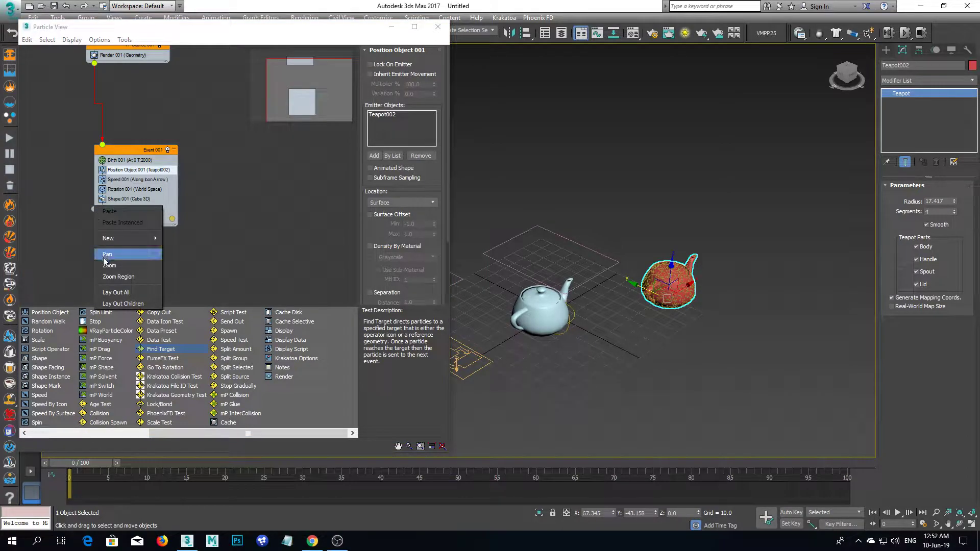
left_click(98, 228)
left_click_drag(93, 209, 185, 219)
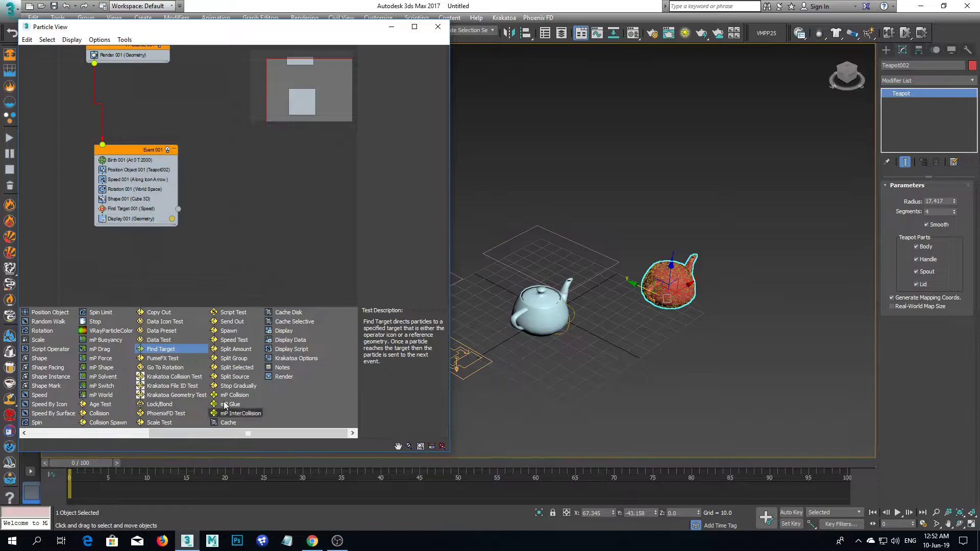
Set the Find Target test to Mesh Objects with Teapot001 as target, preview the motion to frame 6, and return to frame 0
middle_click_drag(624, 342, 633, 344)
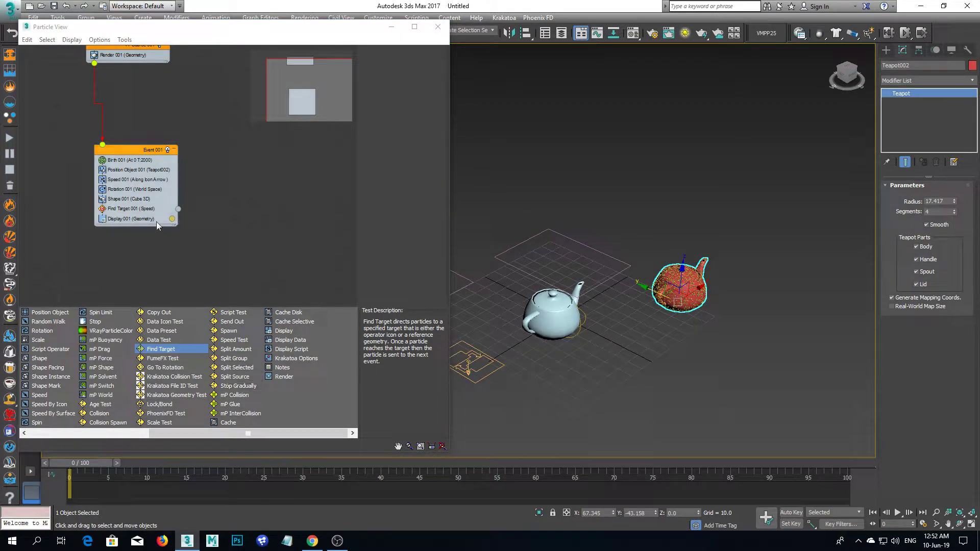
left_click(120, 208)
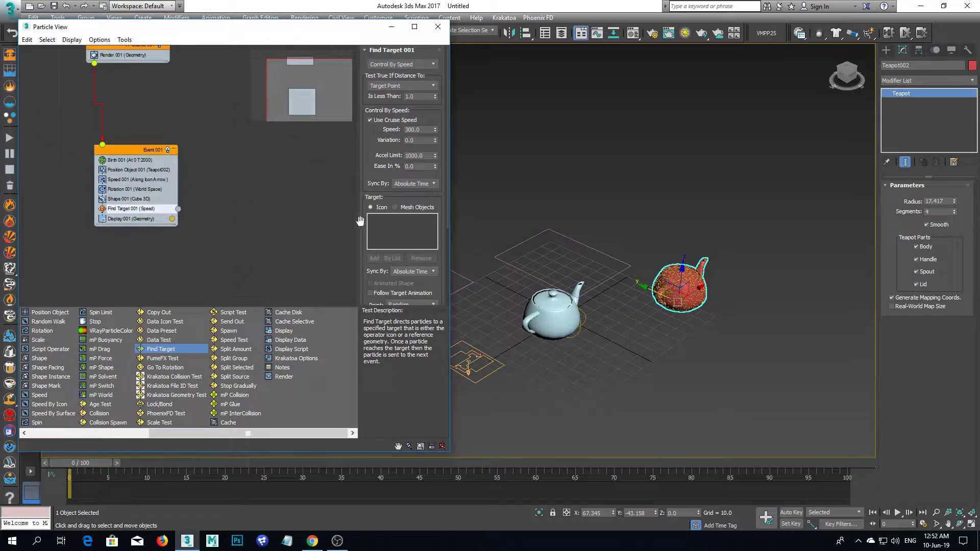
left_click(399, 207)
left_click(371, 260)
left_click(548, 324)
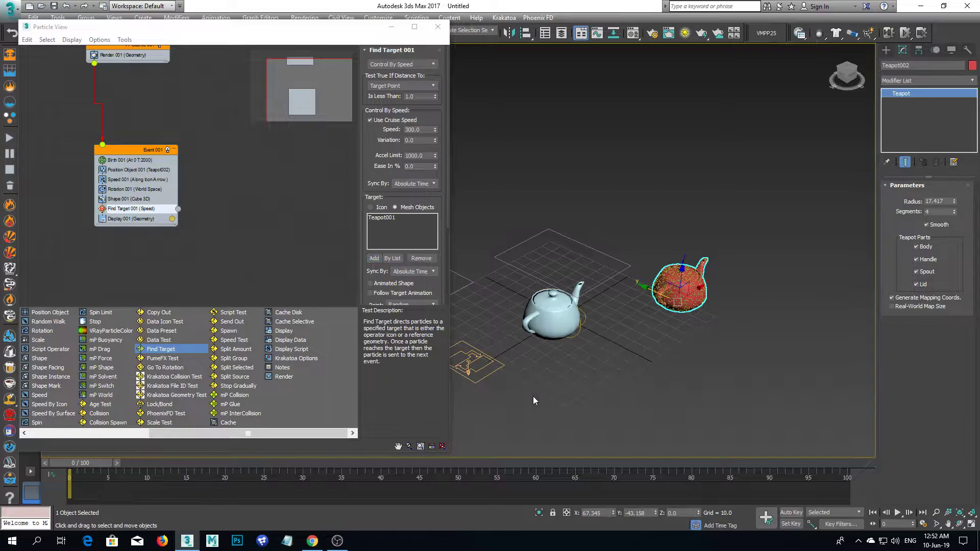
left_click_drag(105, 463, 118, 483)
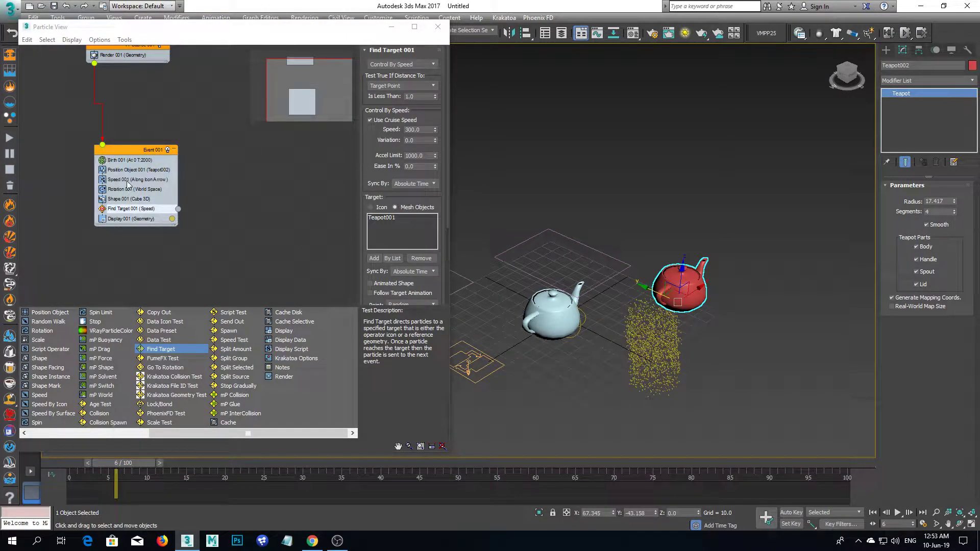
left_click_drag(121, 468, 49, 484)
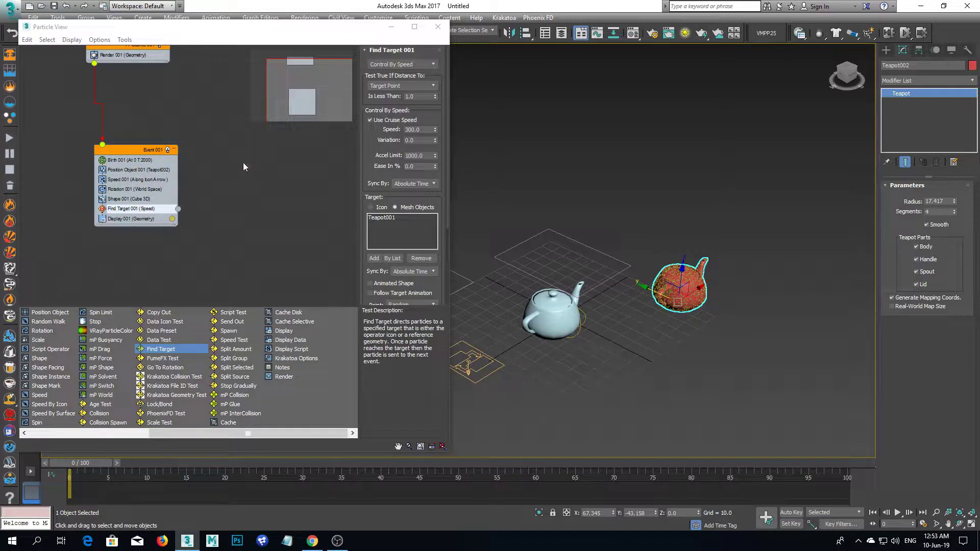
Create a new event from a Display operator beside Event 001 and wire the Find Target output to it
middle_click_drag(508, 296, 544, 297)
left_click(186, 433)
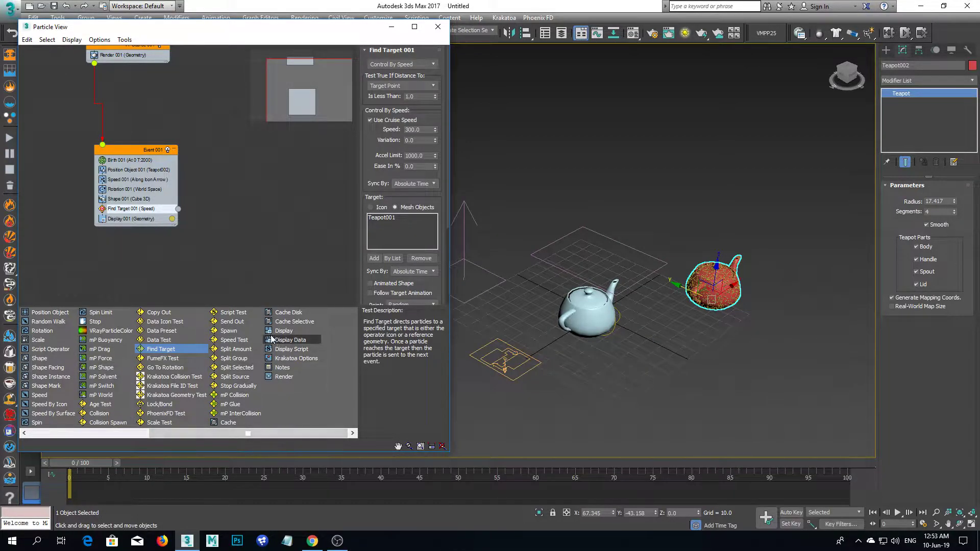
left_click_drag(269, 331, 235, 227)
left_click_drag(178, 209, 247, 230)
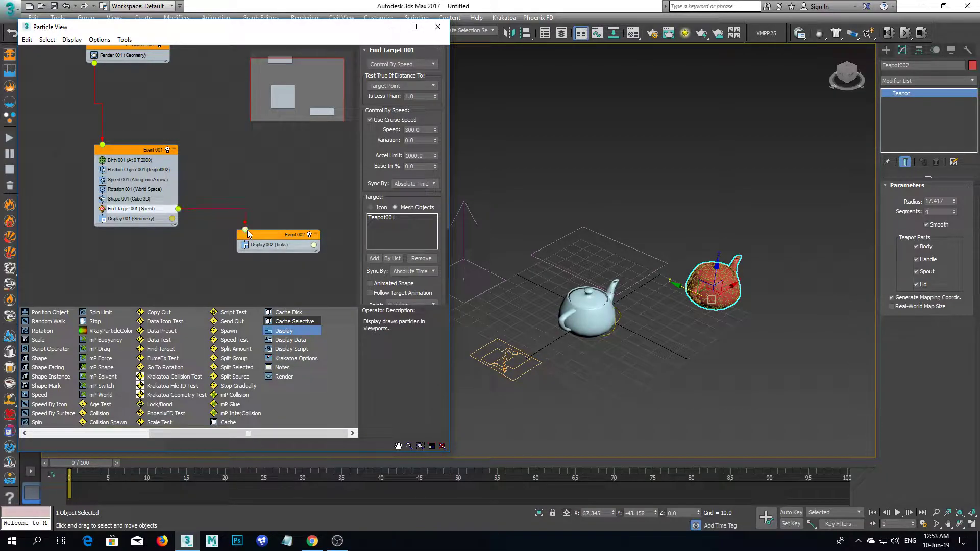
Set the Display operator in Event 002 to Geometry and change its particle colour to pure red (255, 0, 0)
left_click(268, 246)
left_click(411, 67)
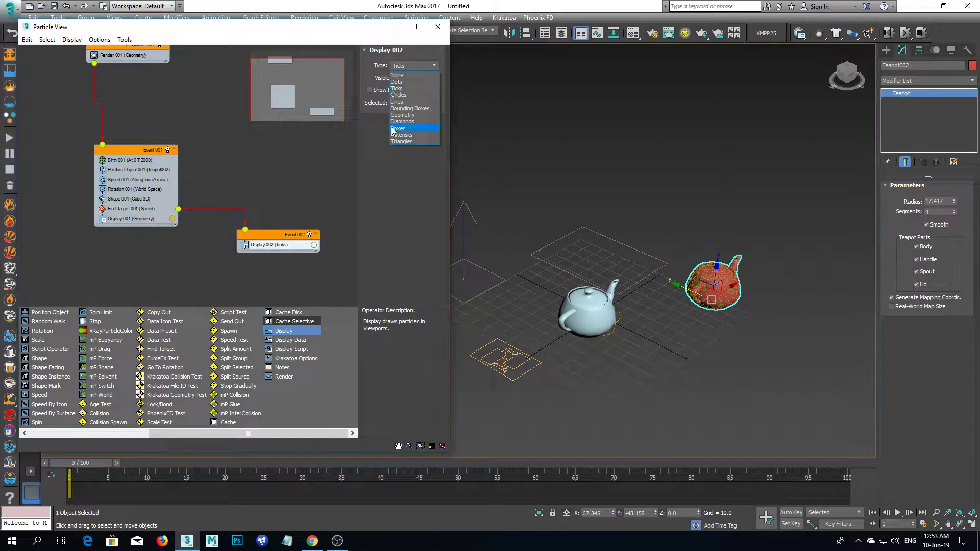
left_click(403, 115)
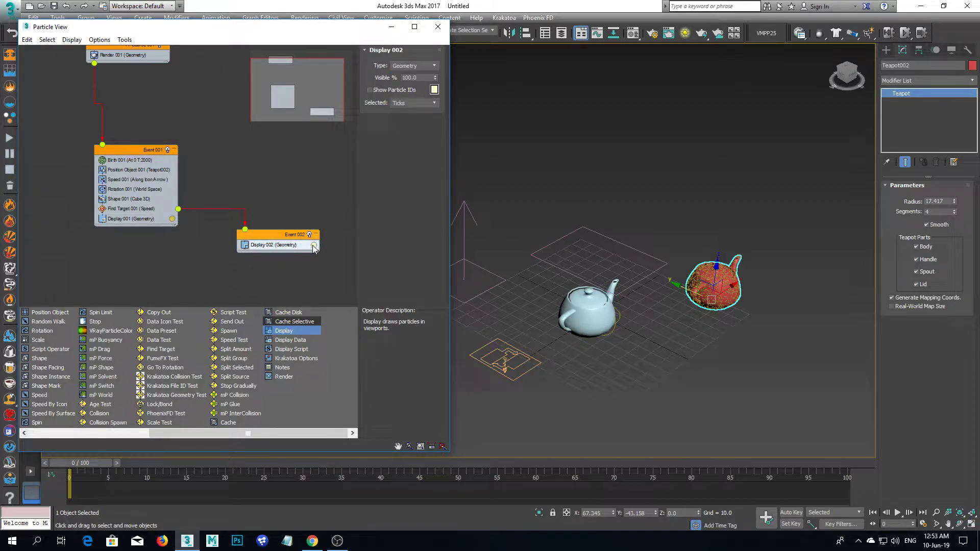
left_click(314, 246)
left_click_drag(256, 107, 286, 71)
left_click_drag(302, 121, 308, 72)
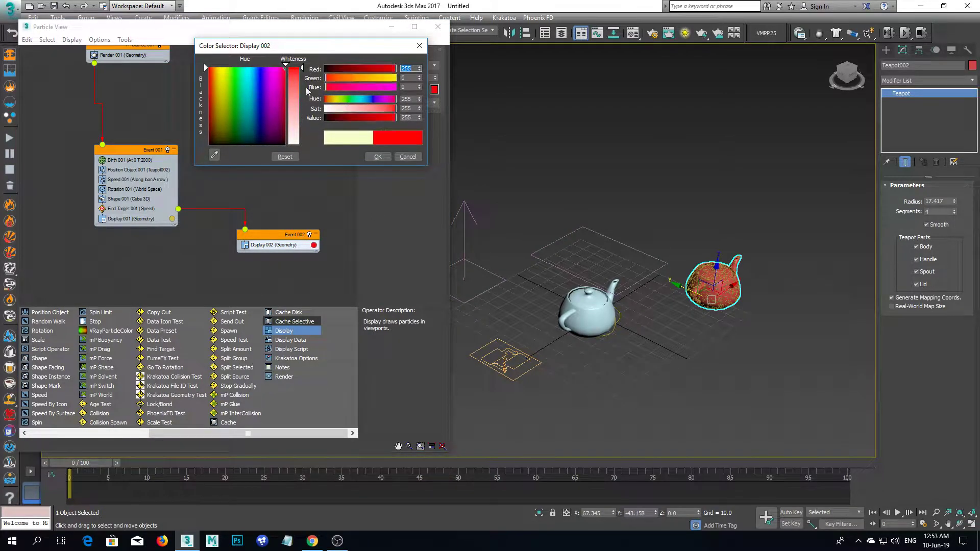
left_click(378, 157)
Preview the particles travelling between the teapots on the timeline and return to frame 0
middle_click_drag(607, 378, 648, 355)
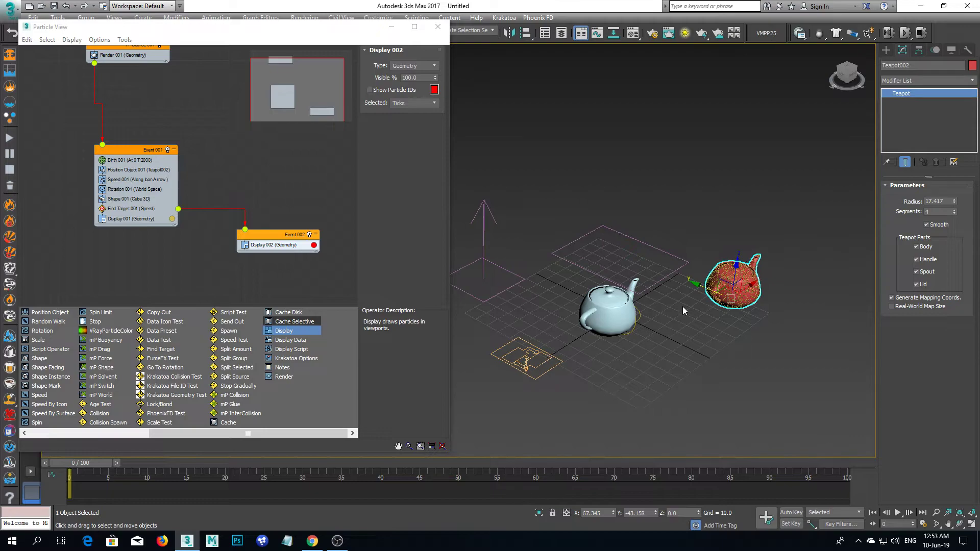
scroll(682, 306, "up", 3)
left_click_drag(97, 463, 53, 468)
key("w")
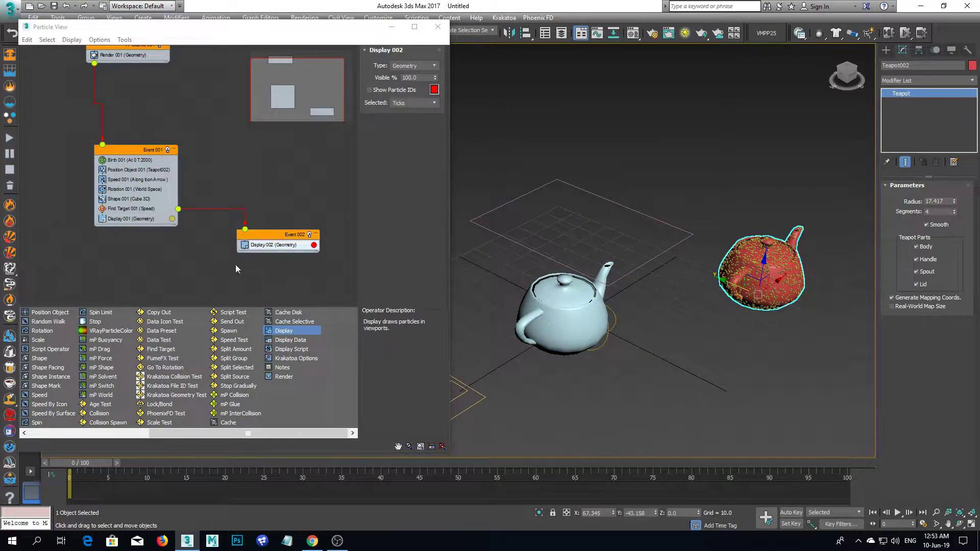
middle_click_drag(235, 264, 149, 268)
middle_click_drag(590, 351, 733, 286)
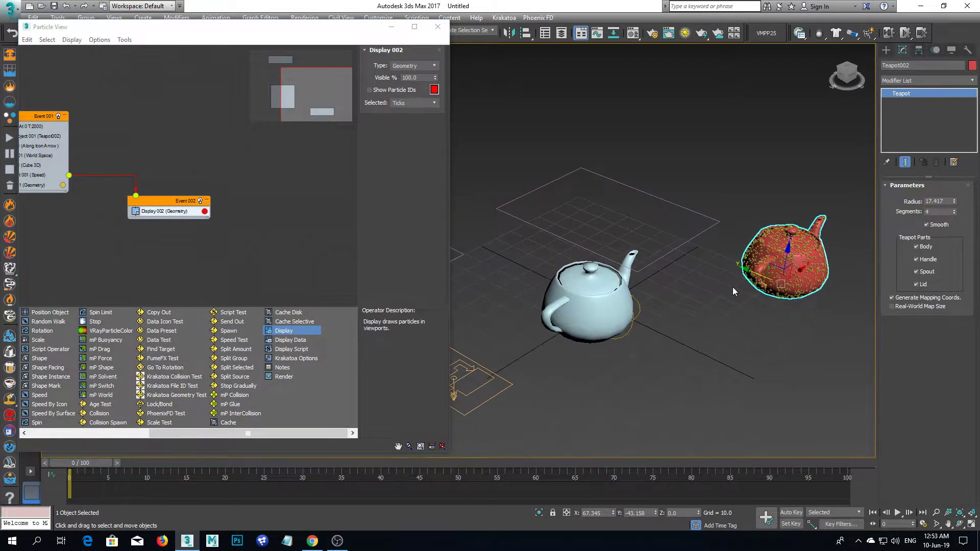
scroll(733, 287, "down", 2)
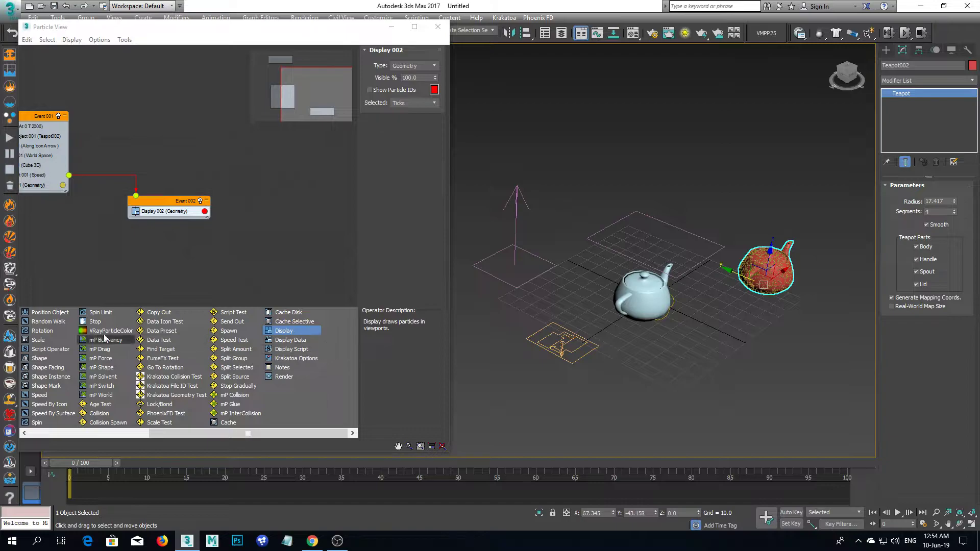
Insert a Stop operator above Display in Event 002 and preview the particles on the timeline up to frame 55
left_click_drag(95, 321, 158, 209)
left_click_drag(77, 463, 97, 463)
scroll(596, 340, "up", 4)
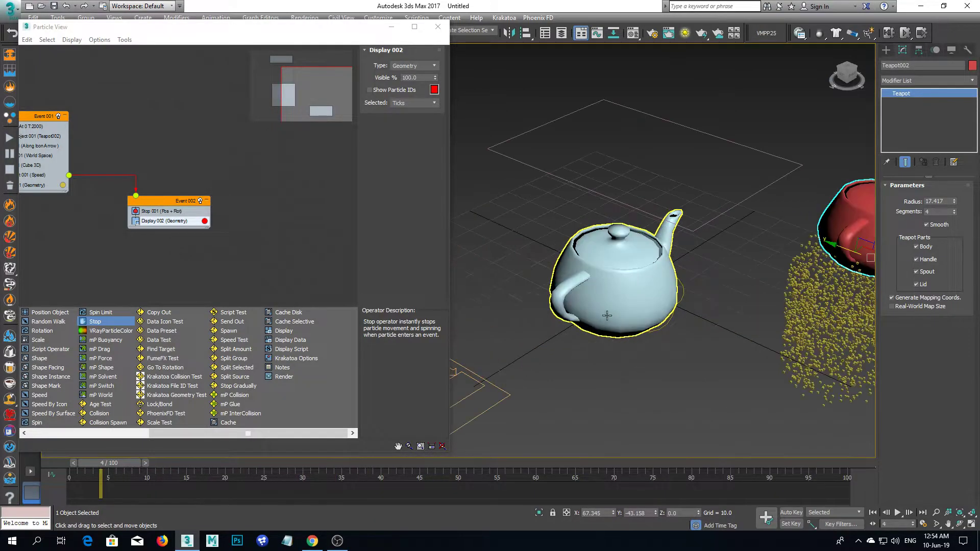
scroll(544, 387, "down", 2)
middle_click_drag(543, 388, 556, 364)
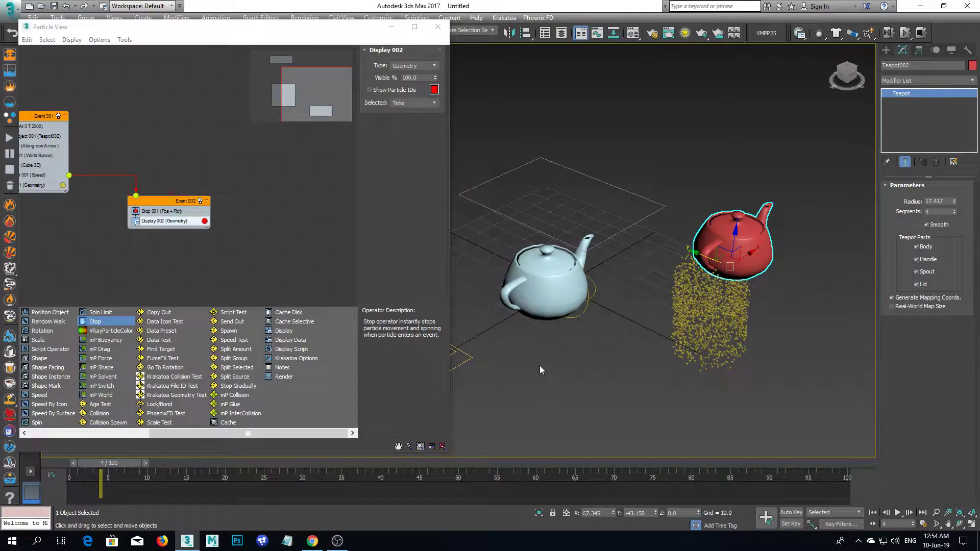
middle_click_drag(494, 387, 628, 372)
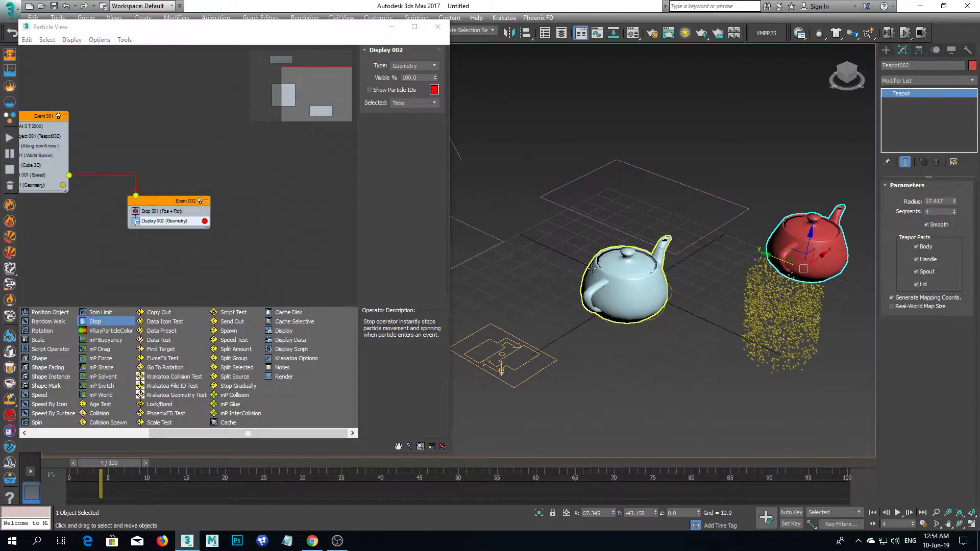
left_click_drag(107, 471, 497, 462)
Extend the animation's end time to frame 200 in the Time Configuration
right_click(893, 514)
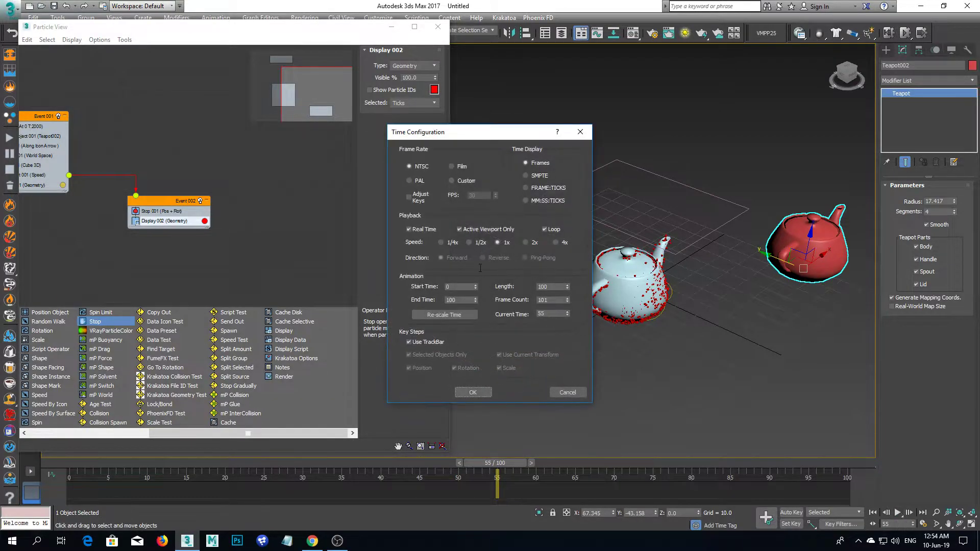
double_click(460, 300)
key("Return")
left_click(474, 392)
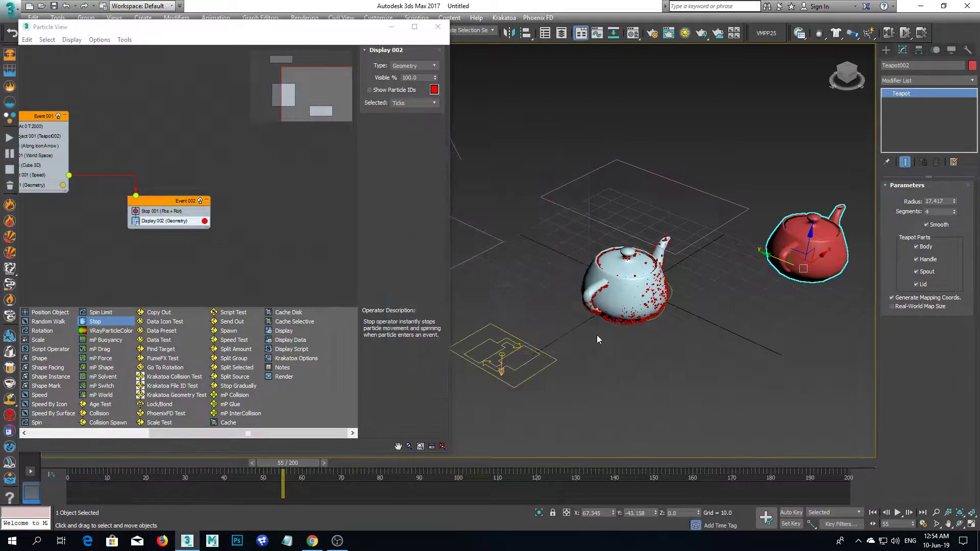
Select the deflector above the white teapot and lower it to a Z position of about 44.7
middle_click_drag(601, 382, 526, 321)
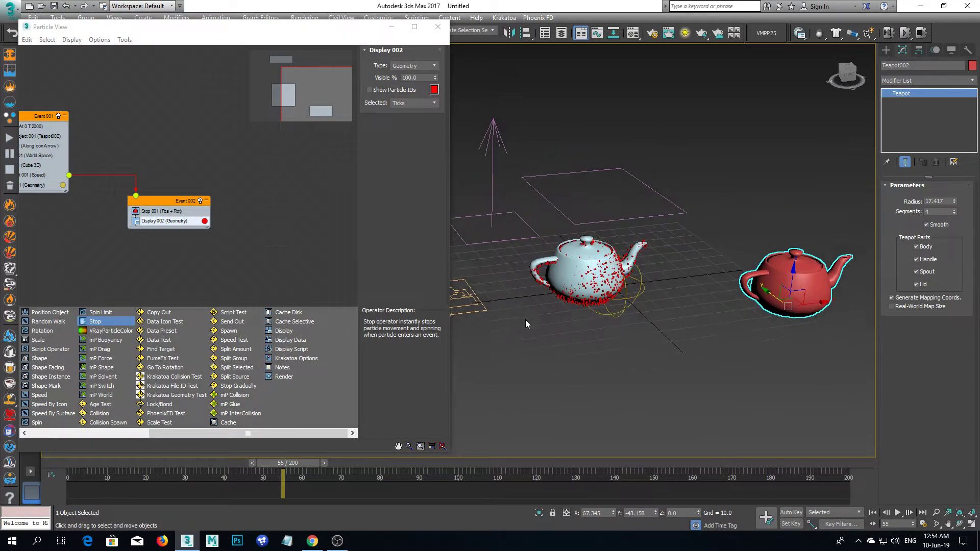
left_click(557, 213)
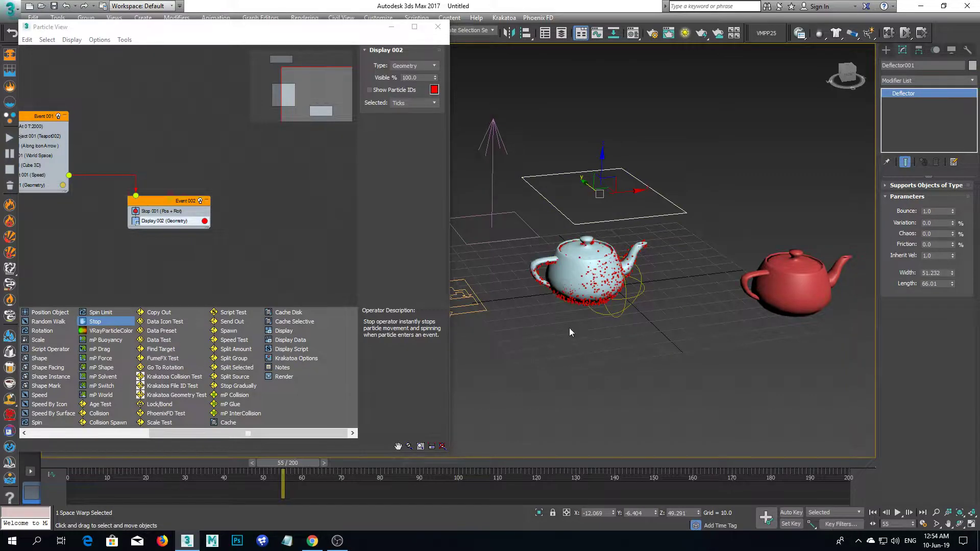
mouse_move(603, 161)
left_mouse_down()
mouse_move(604, 245)
mouse_move(603, 171)
left_mouse_up()
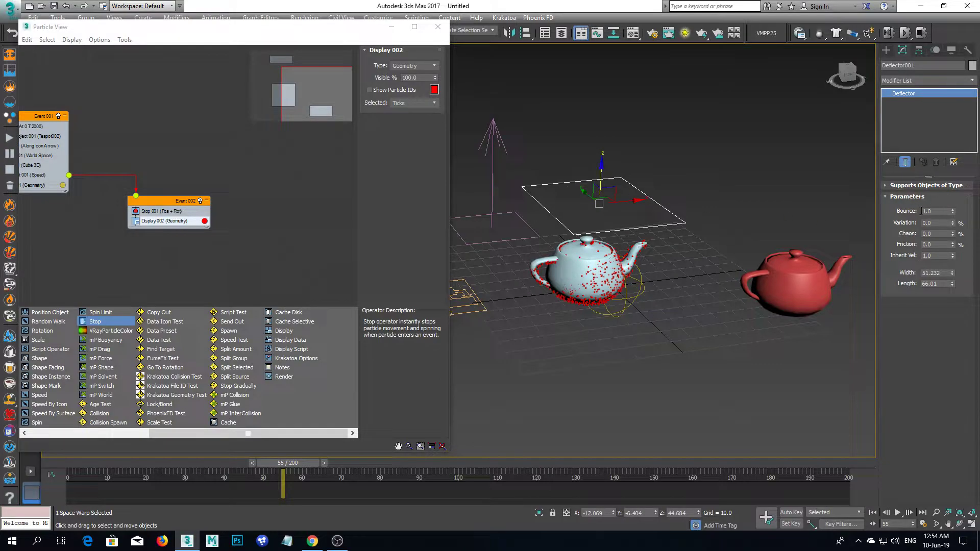
Enlarge the deflector to a width of about 80.9 and a length of about 89.8, and close Particle View
left_click_drag(204, 26, 210, 82)
left_click(240, 33)
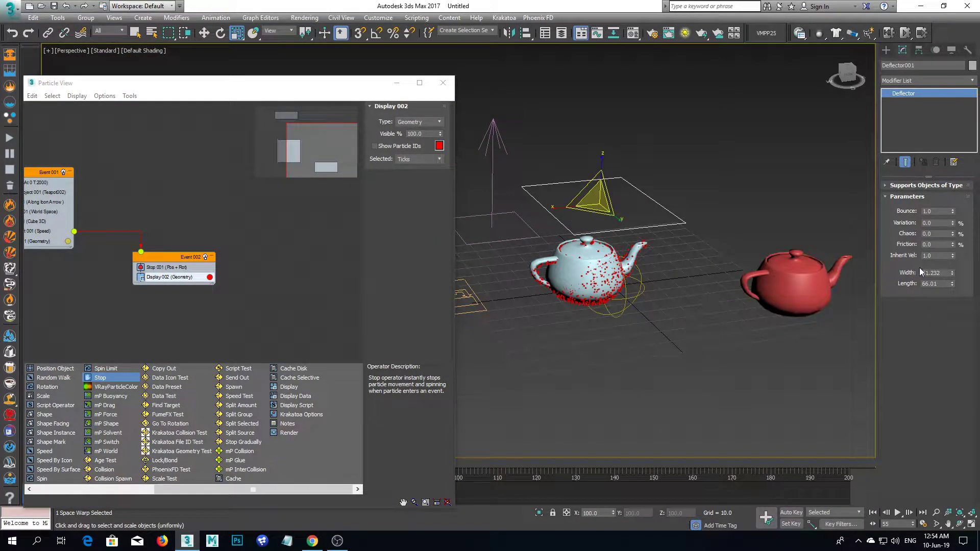
left_click_drag(952, 273, 955, 242)
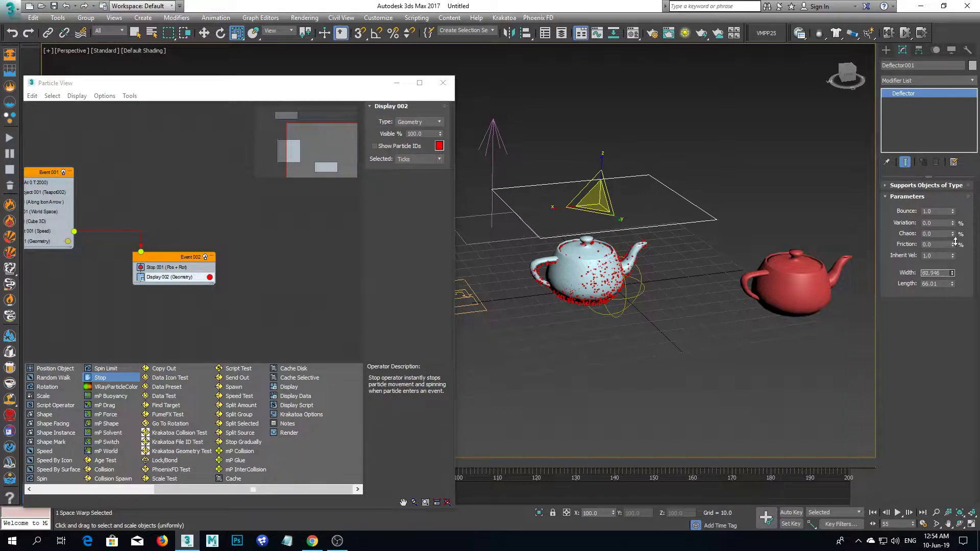
left_click_drag(952, 286, 954, 265)
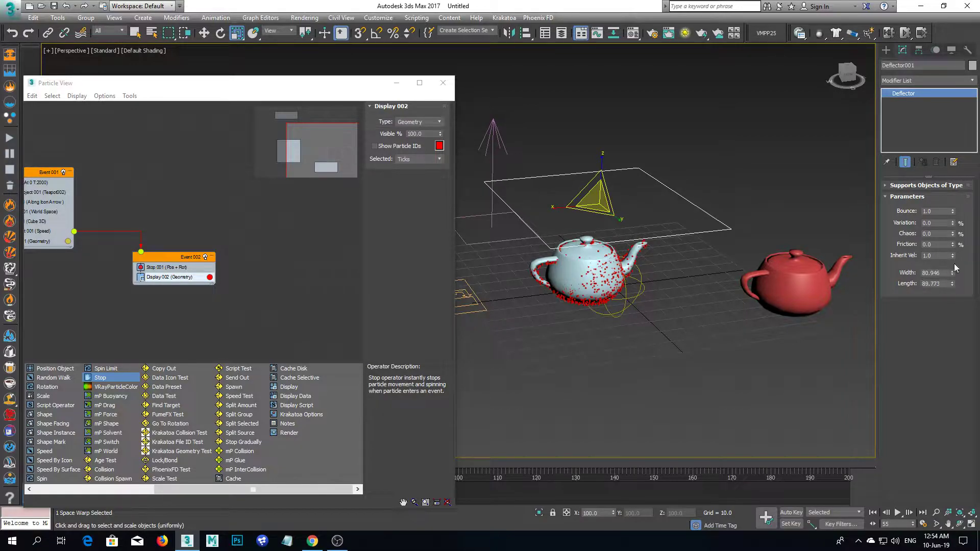
left_click(443, 82)
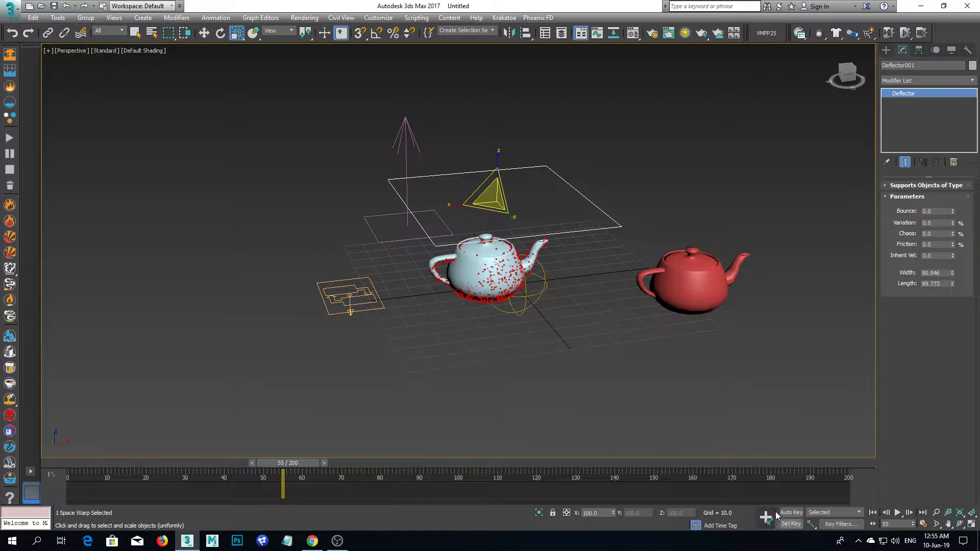
Turn on Auto Key and animate the deflector from frame 55 down below the white teapot to Z about -13.6 at frame 100
left_click(791, 512)
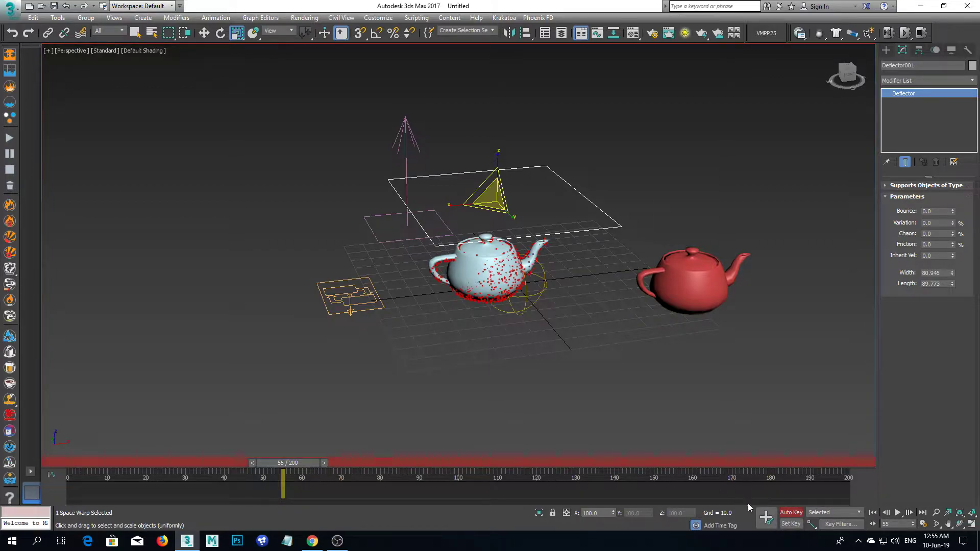
left_click_drag(284, 467, 454, 466)
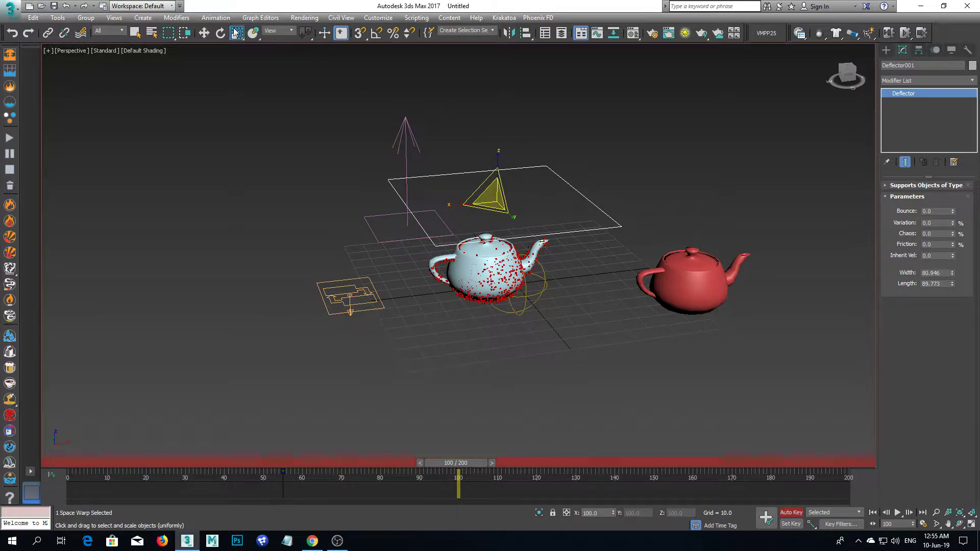
left_click(206, 35)
left_click_drag(498, 165, 487, 355)
middle_click_drag(503, 356, 500, 339, "alt")
Switch from Auto Key to Set Key mode and return the timeline to frame 0
left_click(791, 523)
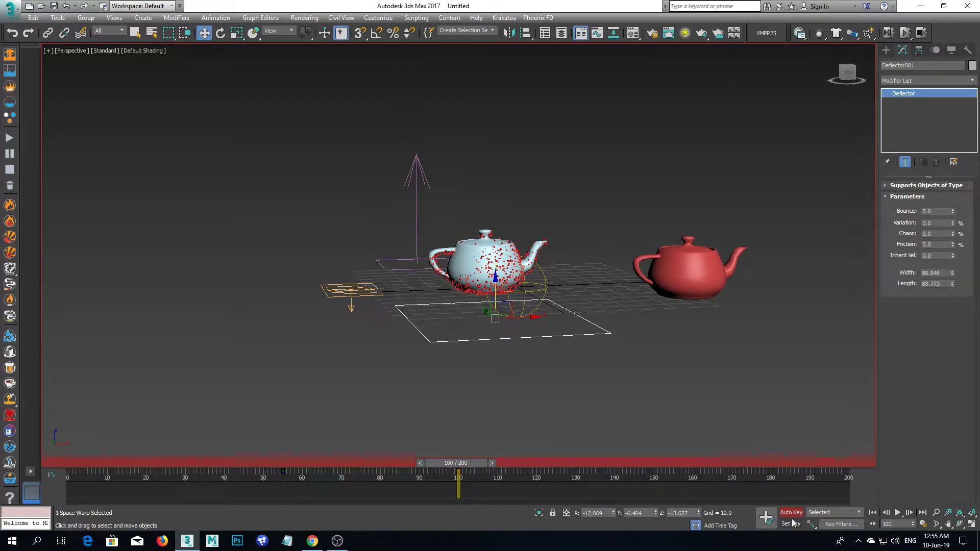
left_click_drag(469, 467, 67, 465)
key("w")
middle_click_drag(416, 320, 421, 336)
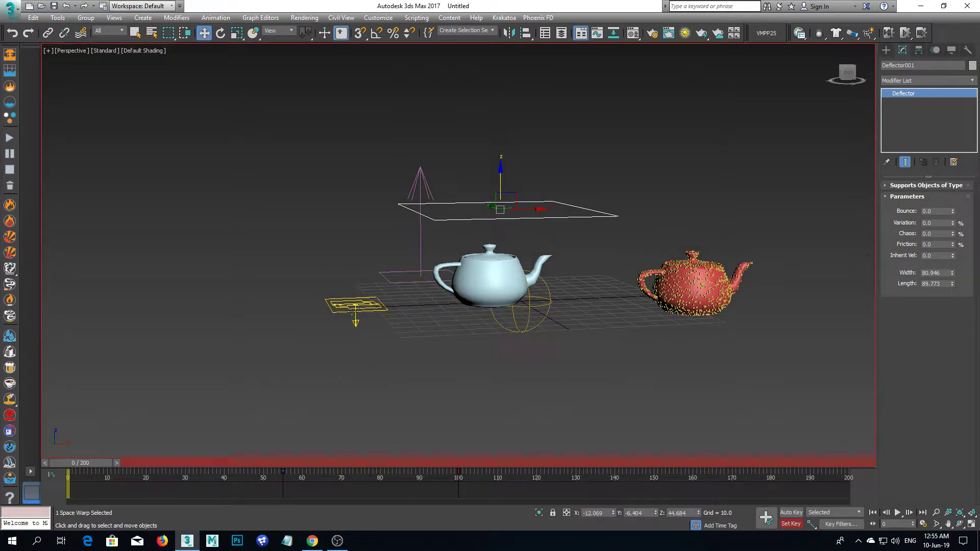
Reopen Particle View from the particle source and insert a Collision test between Stop and Display in Event 002
left_click(351, 306)
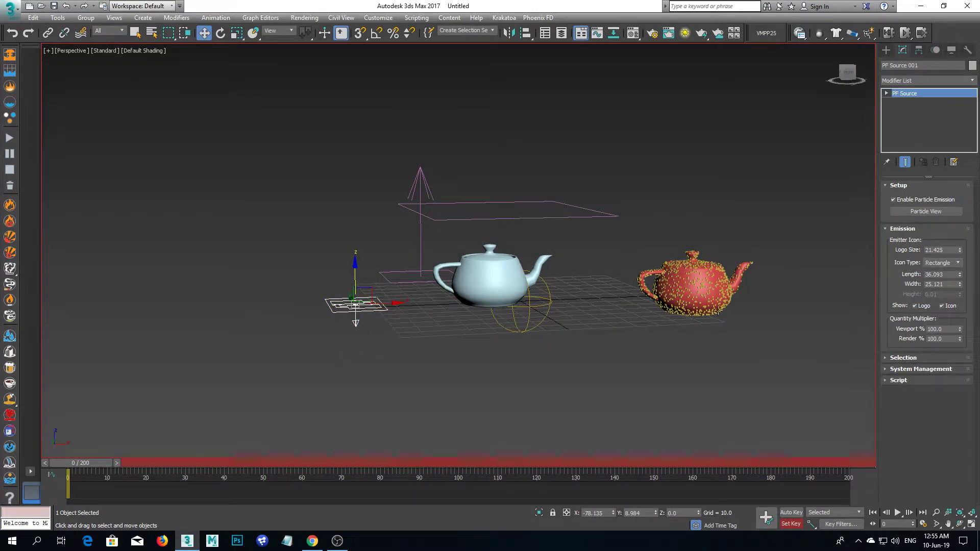
left_click(919, 212)
middle_click_drag(279, 327, 197, 226)
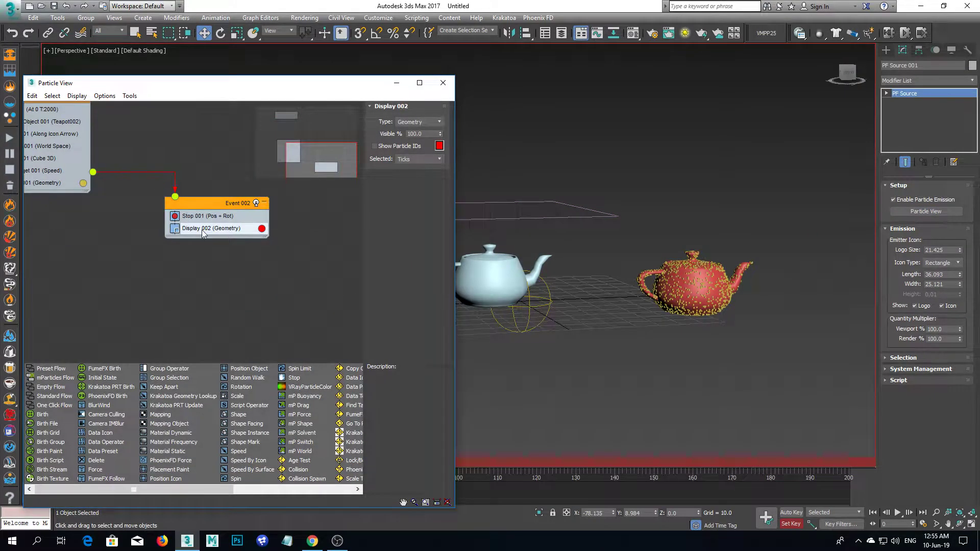
scroll(203, 234, "up", 1)
middle_click_drag(551, 323, 632, 344)
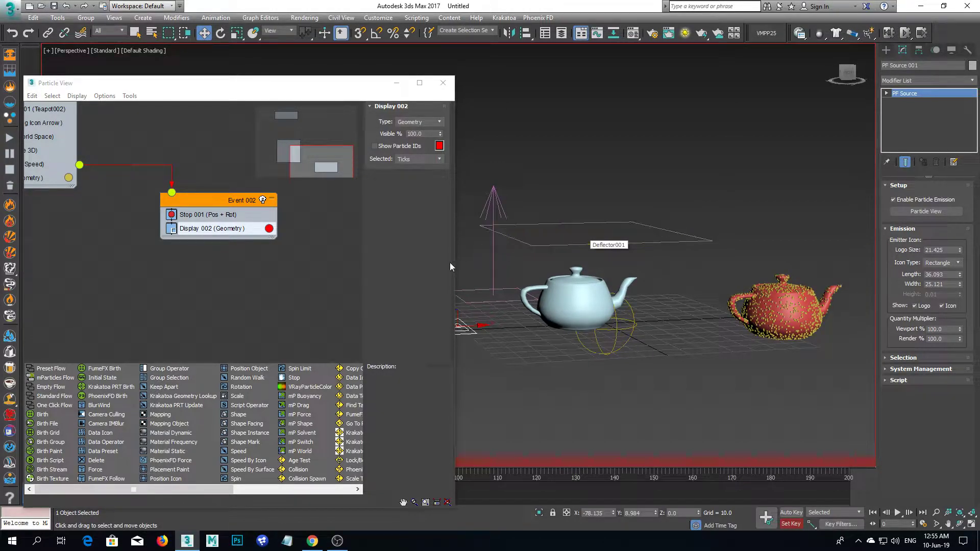
middle_click_drag(264, 295, 208, 317)
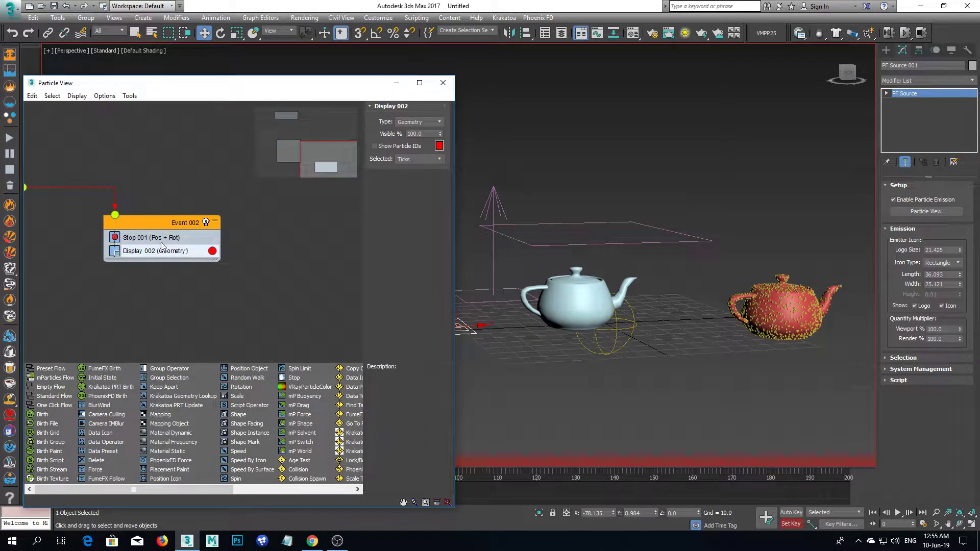
left_click_drag(280, 472, 131, 253)
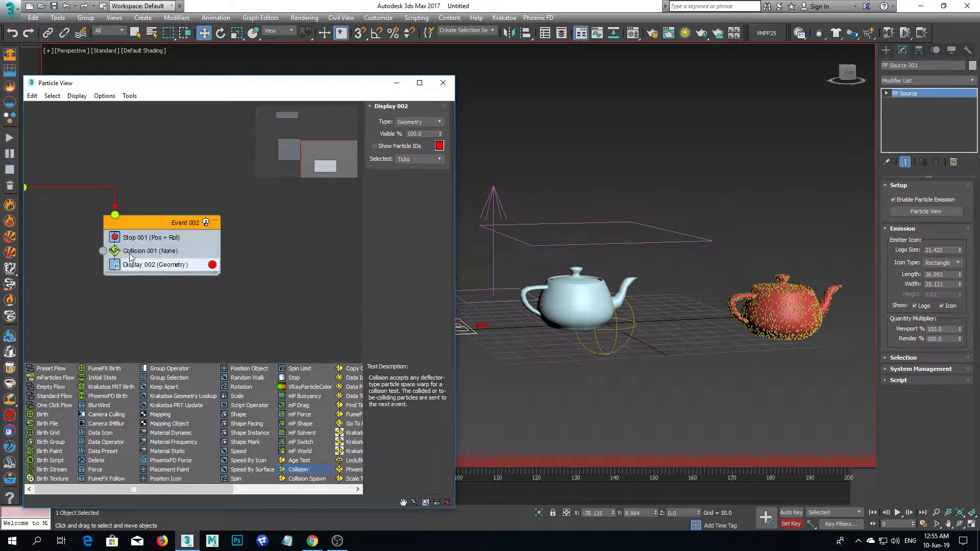
Add the deflector above the white teapot to the Collision test's deflectors
left_click(148, 252)
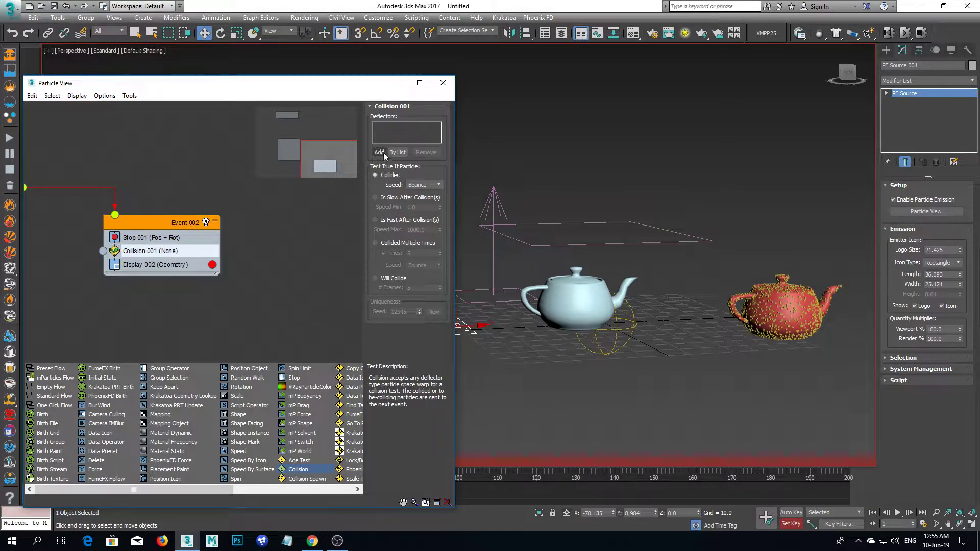
left_click(382, 152)
left_click(581, 251)
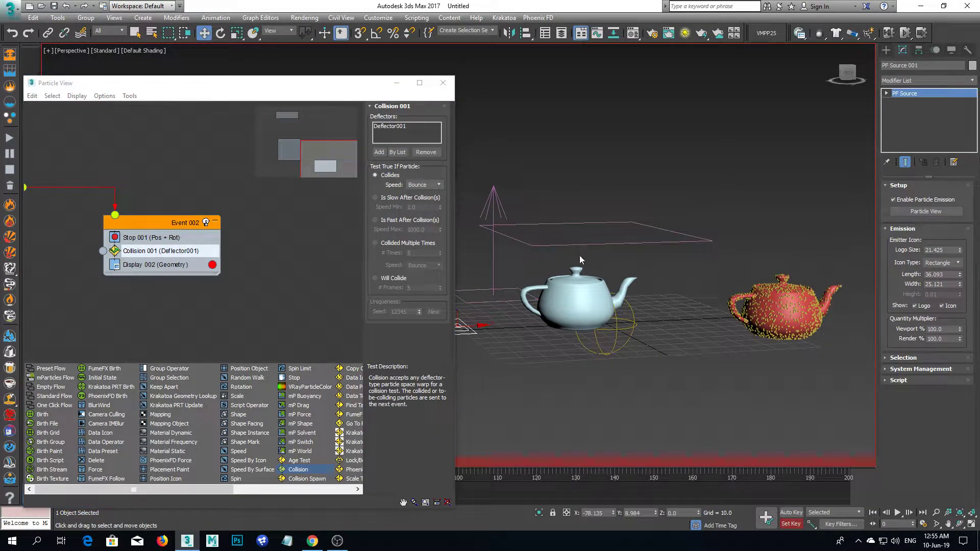
middle_click_drag(601, 310, 659, 301)
scroll(187, 292, "down", 2)
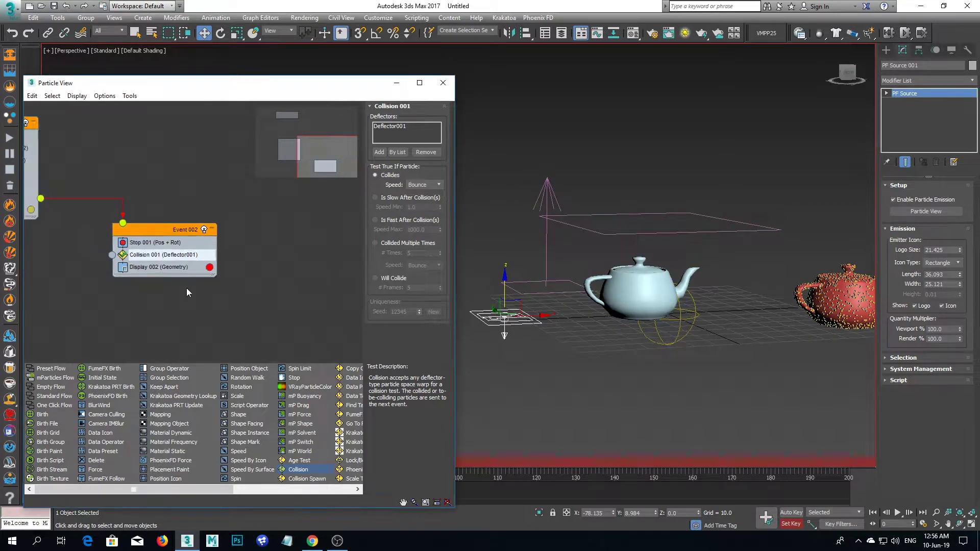
Create a new event from a Force operator below Event 002 and wire the Collision test's output to it
middle_click_drag(187, 292, 296, 273)
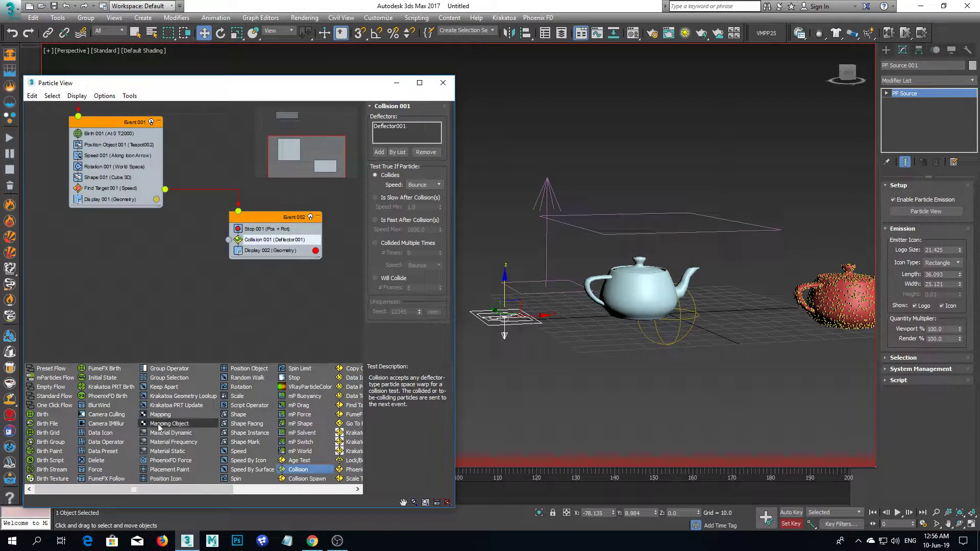
left_click_drag(94, 469, 132, 287)
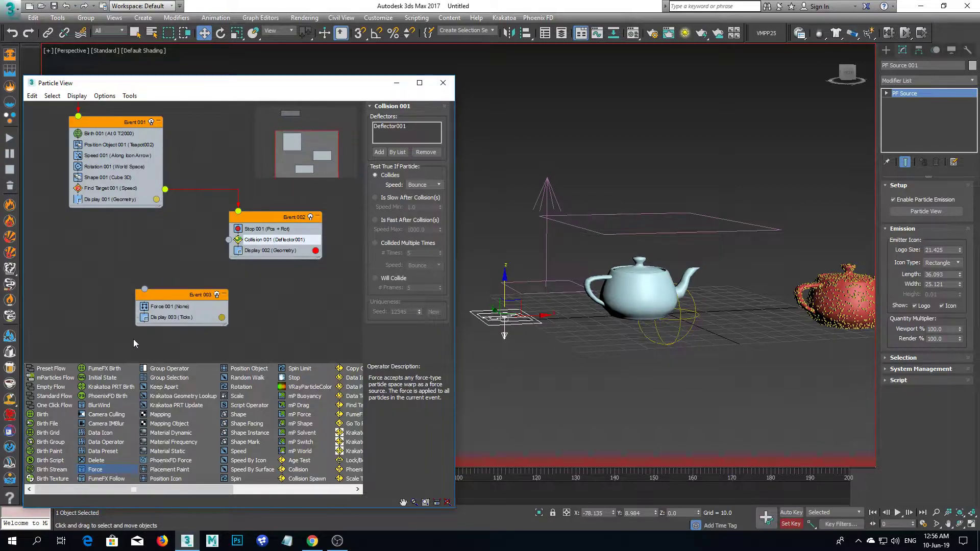
left_click_drag(229, 239, 144, 289)
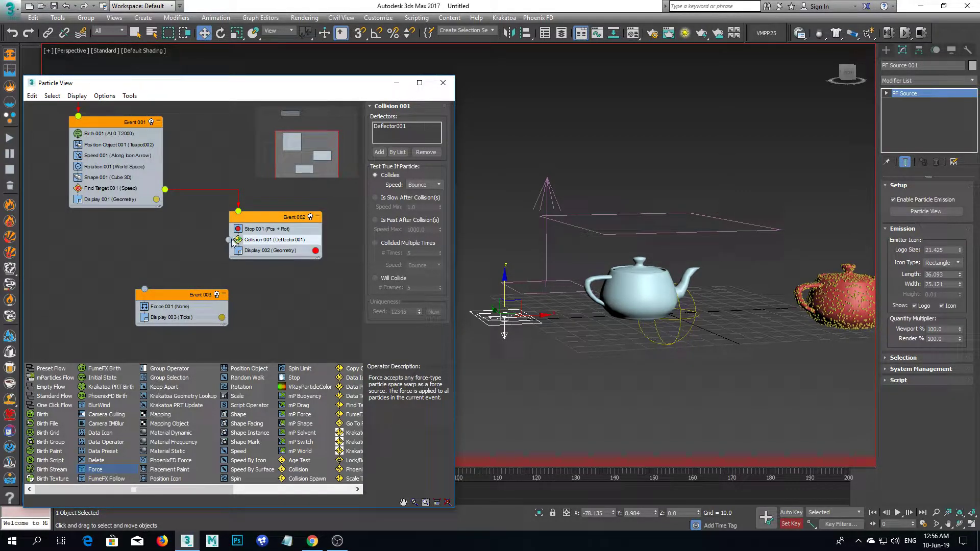
left_click_drag(228, 239, 145, 289)
Add the Wind001 space warp as the force in Event 003's Force operator
left_click(161, 308)
left_click(378, 167)
left_click(551, 246)
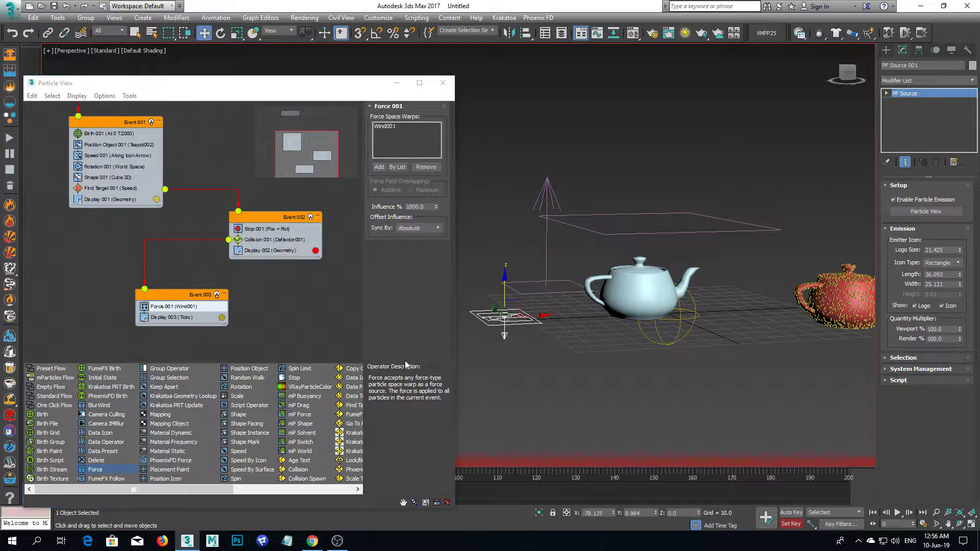
Set the display type of Event 003's Display operator to Geometry and close Particle View
left_click(167, 318)
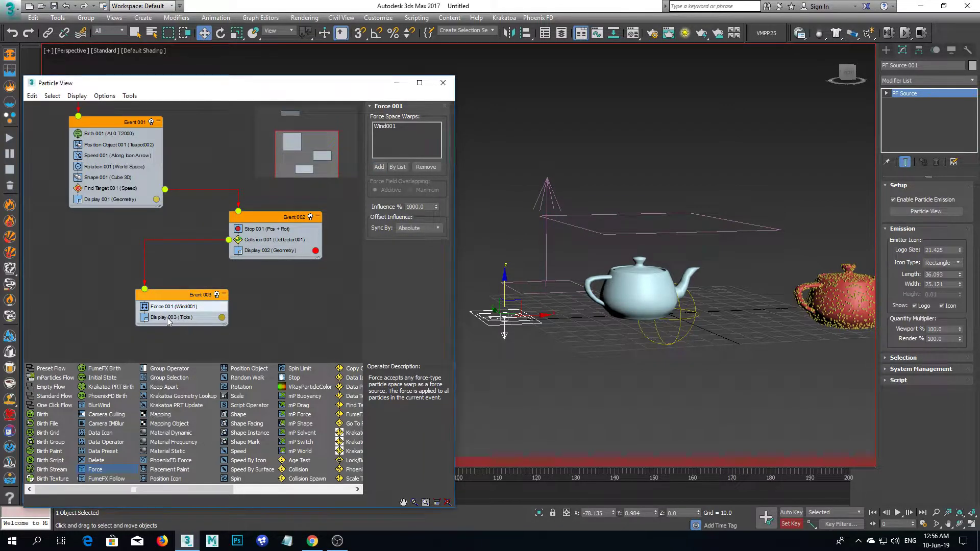
left_click(425, 122)
left_click(407, 171)
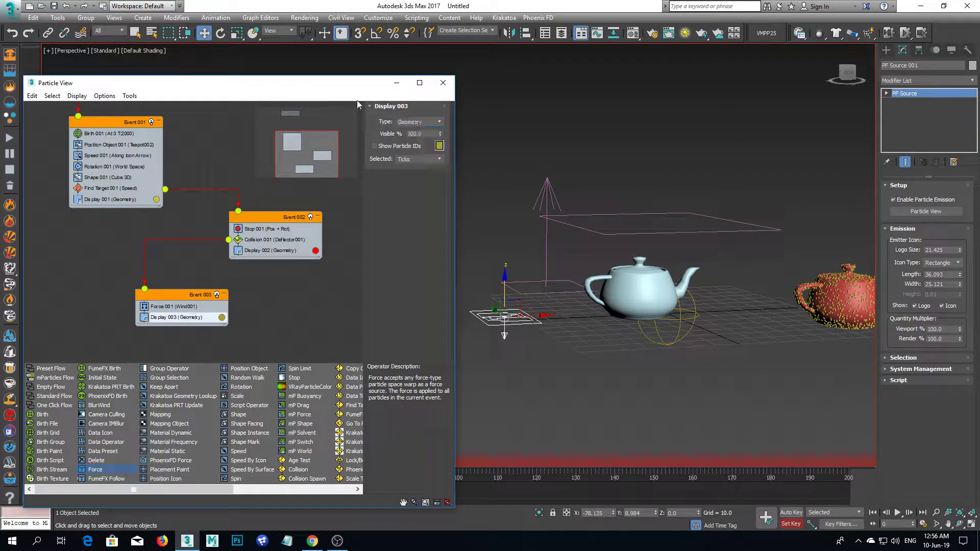
left_click(442, 82)
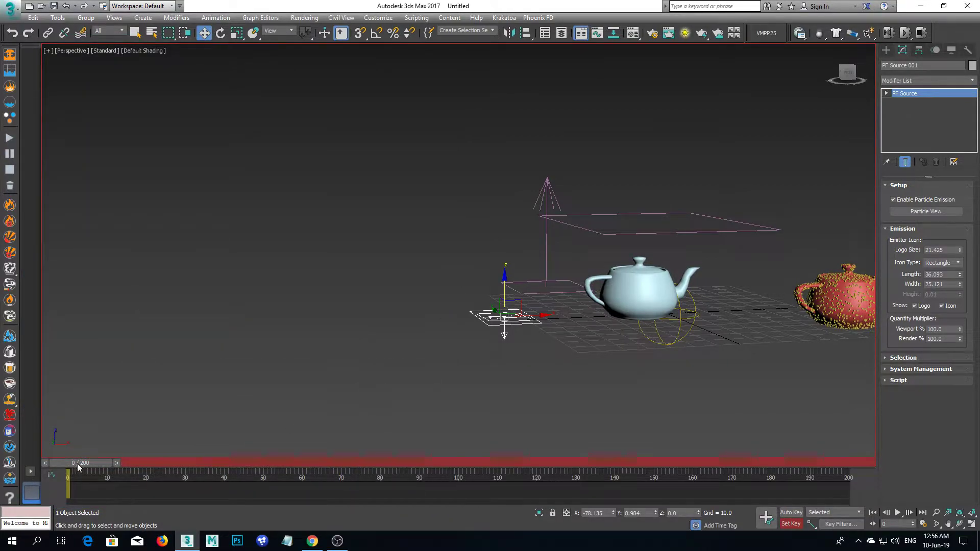
Turn off Set Key mode and scrub the animation to frame 78
left_click(784, 525)
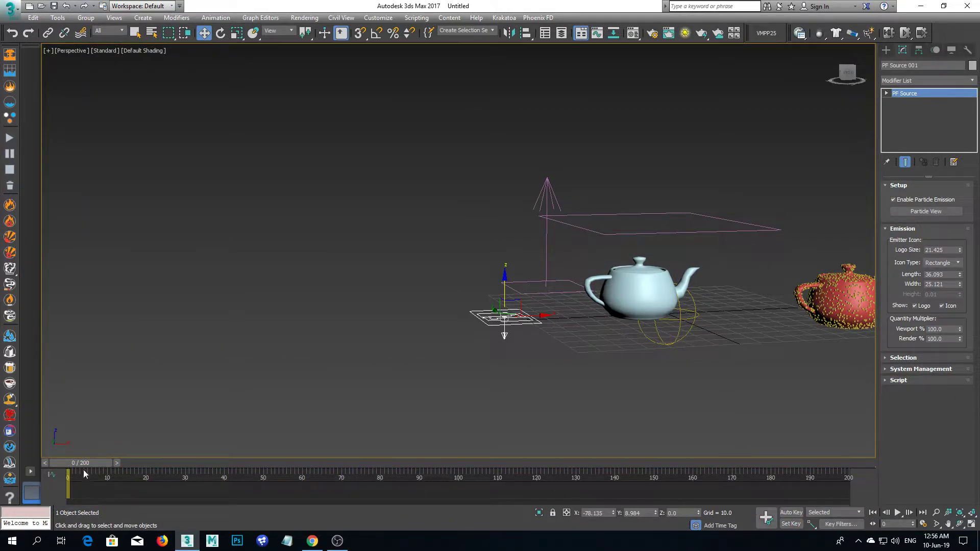
left_click_drag(84, 465, 381, 462)
key("w")
Select the wind space warp and set its strength to 0.5, turbulence to 0.5, frequency to 0.3 and scale to 0.2
left_click(545, 232)
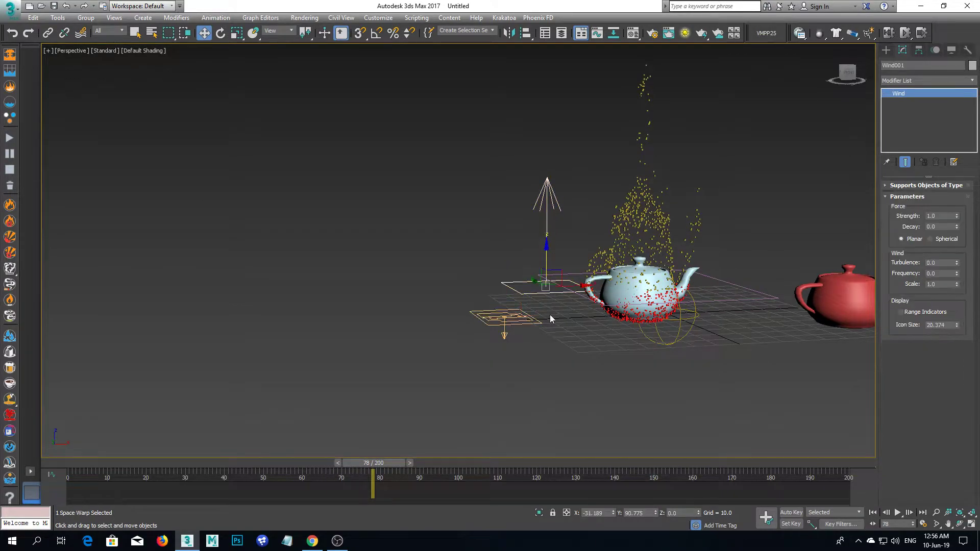
double_click(945, 216)
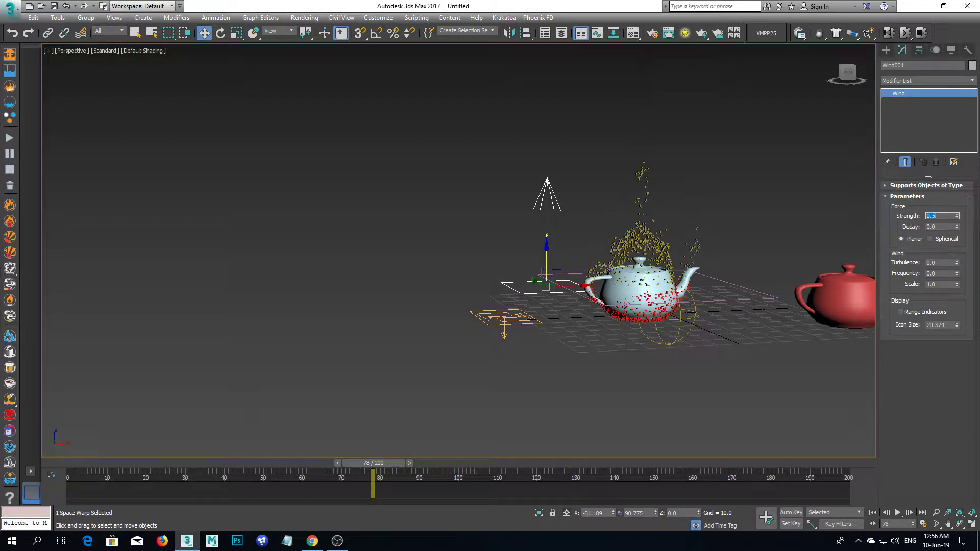
double_click(939, 262)
type("0.5")
key("Return")
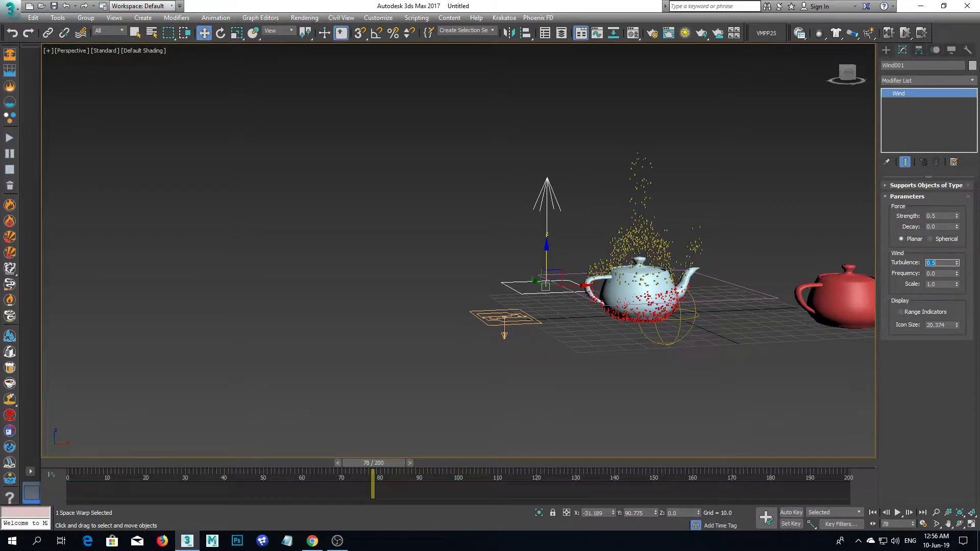
double_click(946, 274)
key("Return")
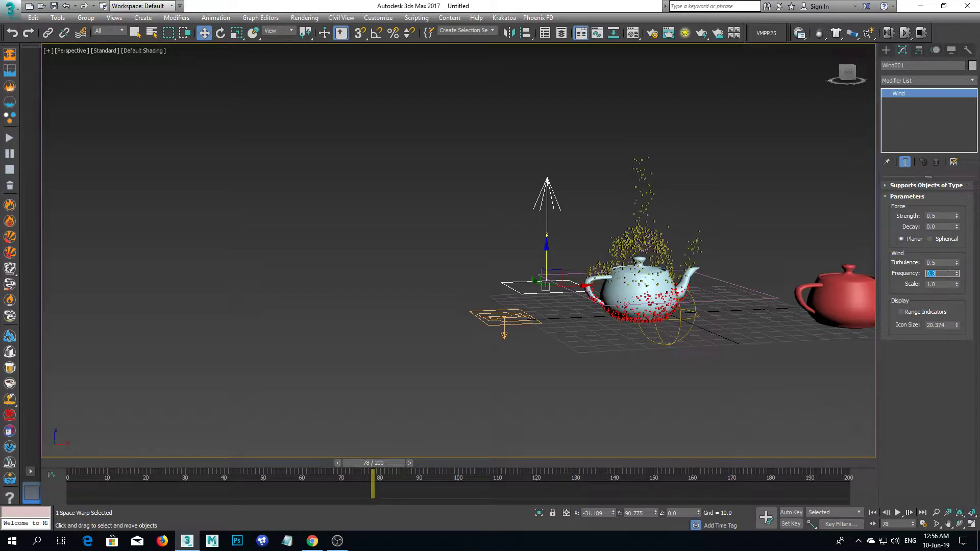
left_click(943, 284)
type(".2")
key("Return")
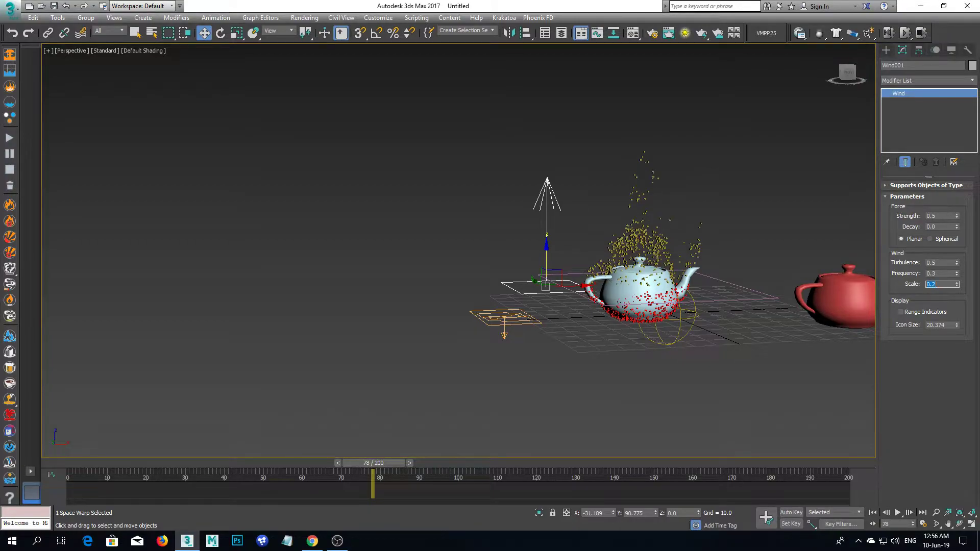
Scrub through the animation to review how the wind carries the particles, ending at frame 0
left_click_drag(375, 470, 66, 434)
key("w")
middle_click_drag(429, 372, 347, 317)
scroll(347, 317, "down", 5)
middle_click_drag(285, 371, 394, 356)
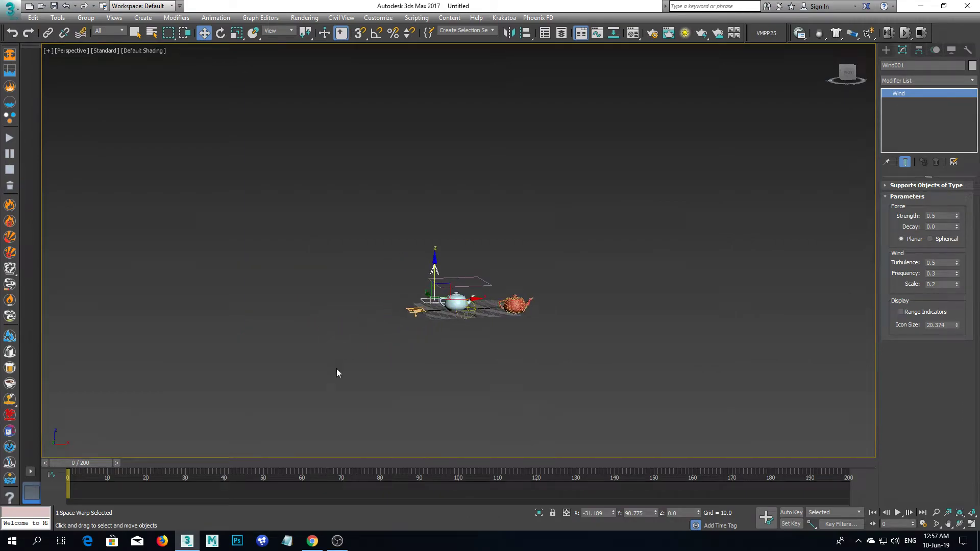
left_click_drag(89, 462, 42, 434)
key("w")
middle_click_drag(456, 327, 499, 319)
scroll(499, 319, "up", 5)
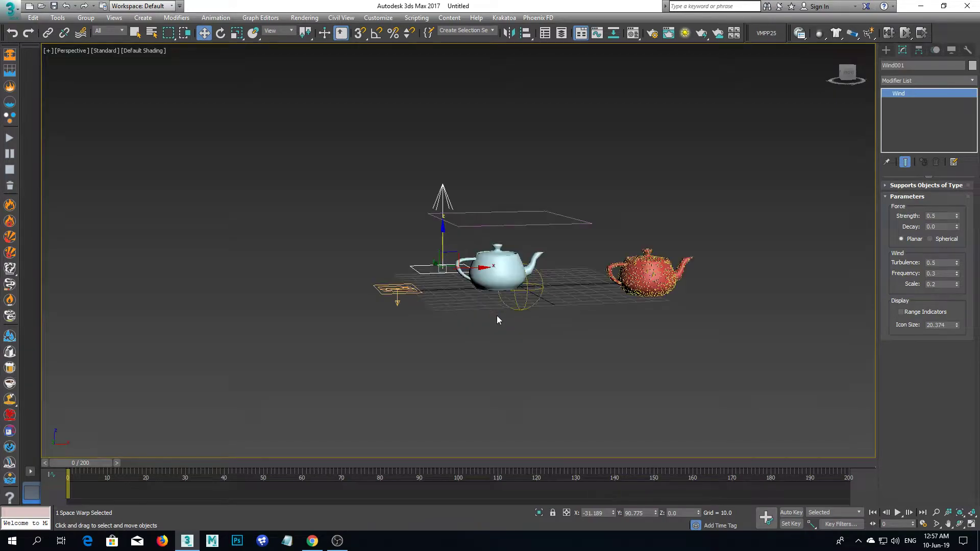
Reopen Particle View from the particle source and insert an Age Test between Force and Display in Event 003
left_click(390, 290)
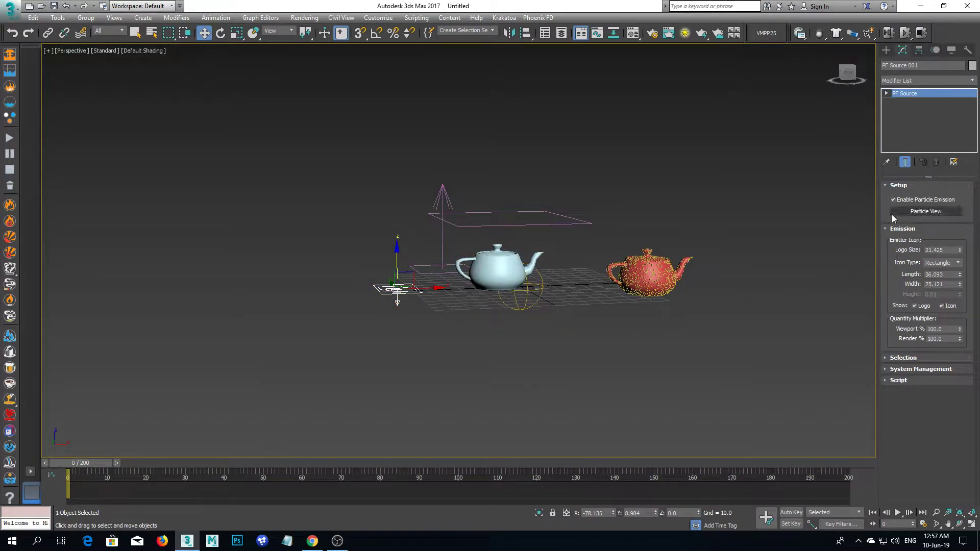
left_click(906, 211)
scroll(261, 271, "down", 5)
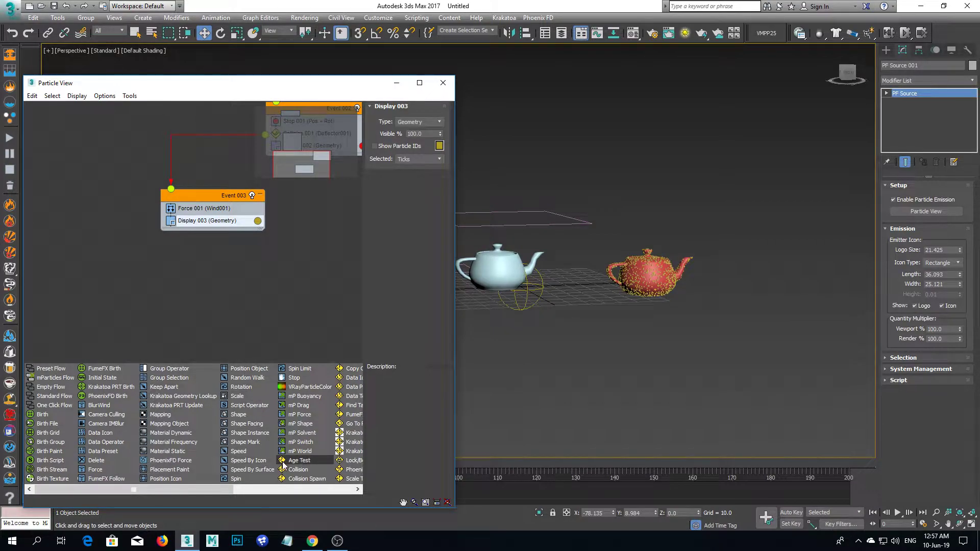
left_click_drag(281, 462, 184, 216)
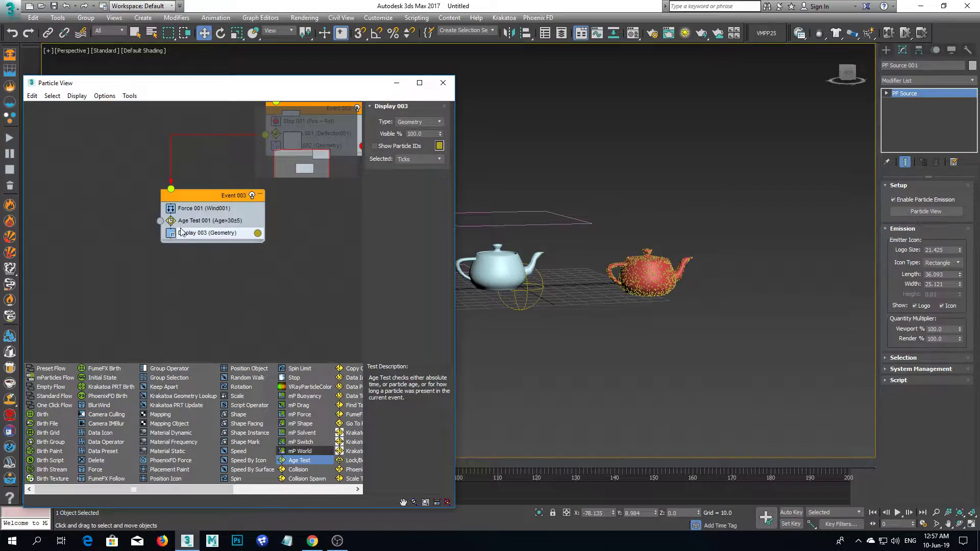
Set the Age Test's variation to 0 and its test type to Event Age
left_click(193, 223)
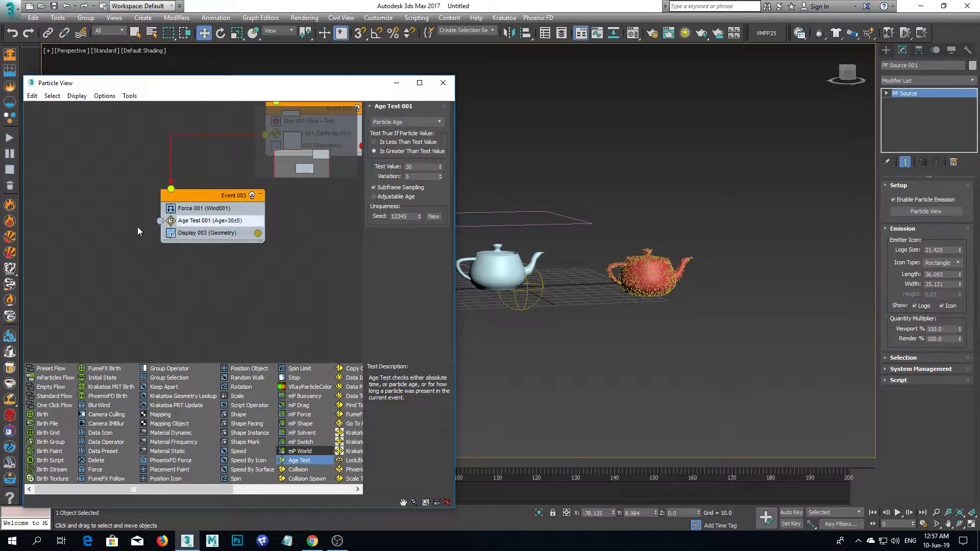
left_click(416, 176)
key("Return")
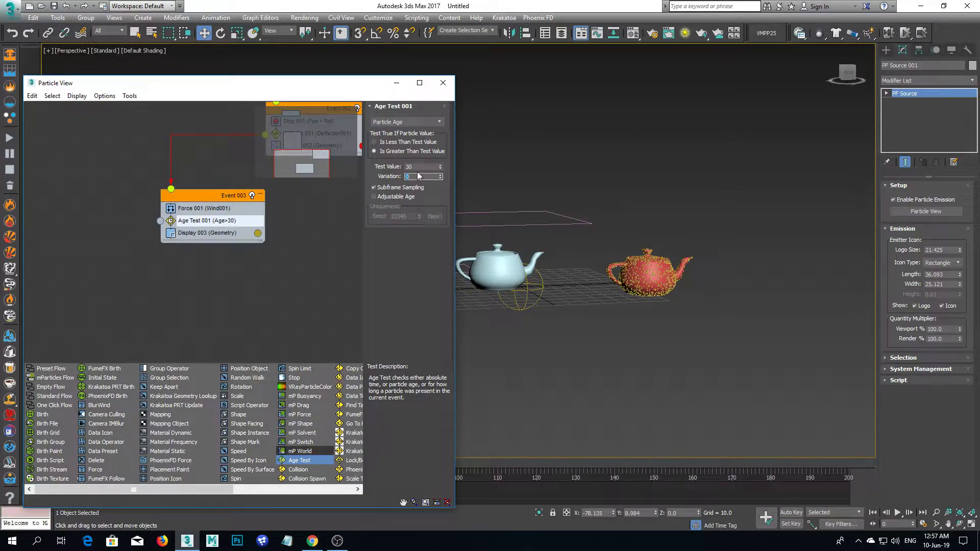
left_click(404, 123)
left_click(386, 145)
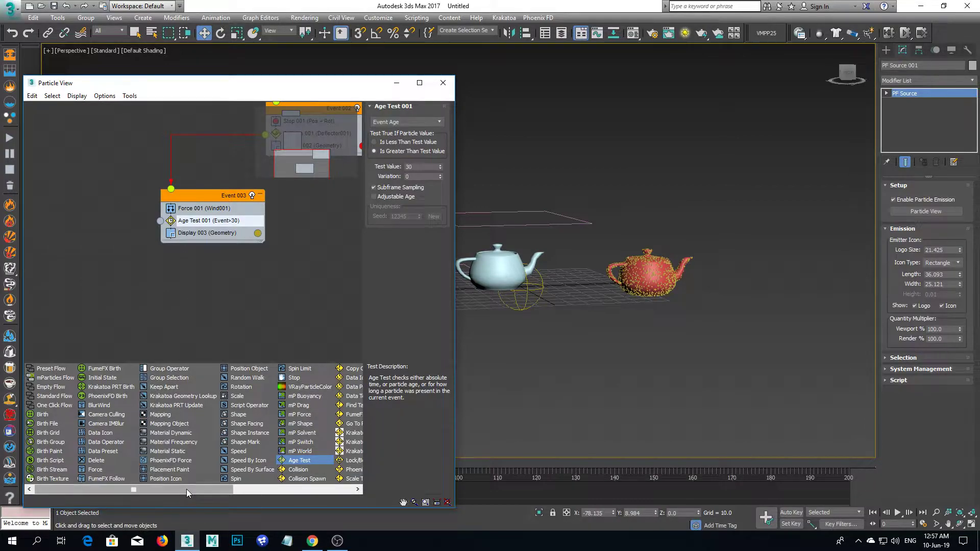
Create a new event from a Delete operator below Event 003 and wire the Age Test's output to it
left_click_drag(96, 460, 122, 298)
left_click_drag(160, 221, 117, 287)
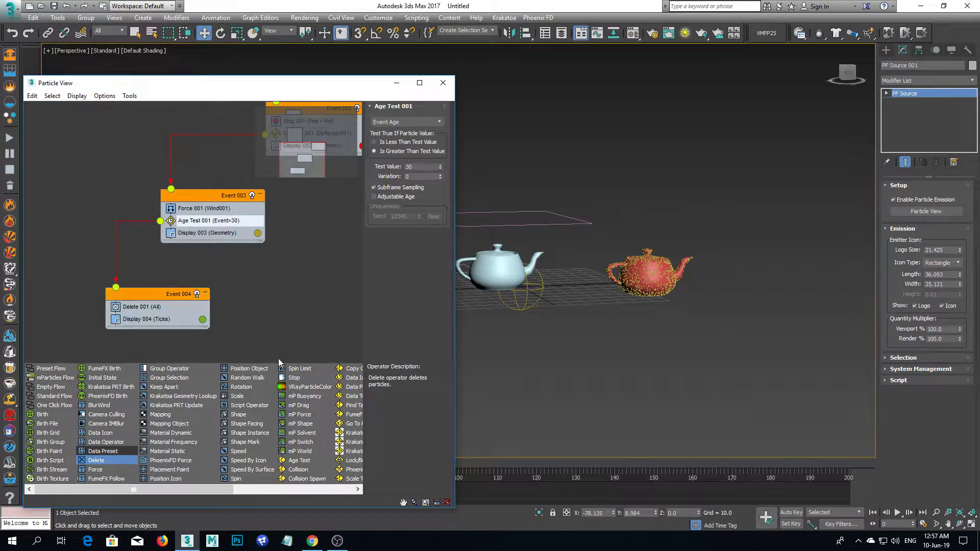
Try the Age Test with Particle Age, closing Particle View and scrubbing the animation from frame 0
left_click(394, 122)
left_click(384, 144)
left_click(444, 83)
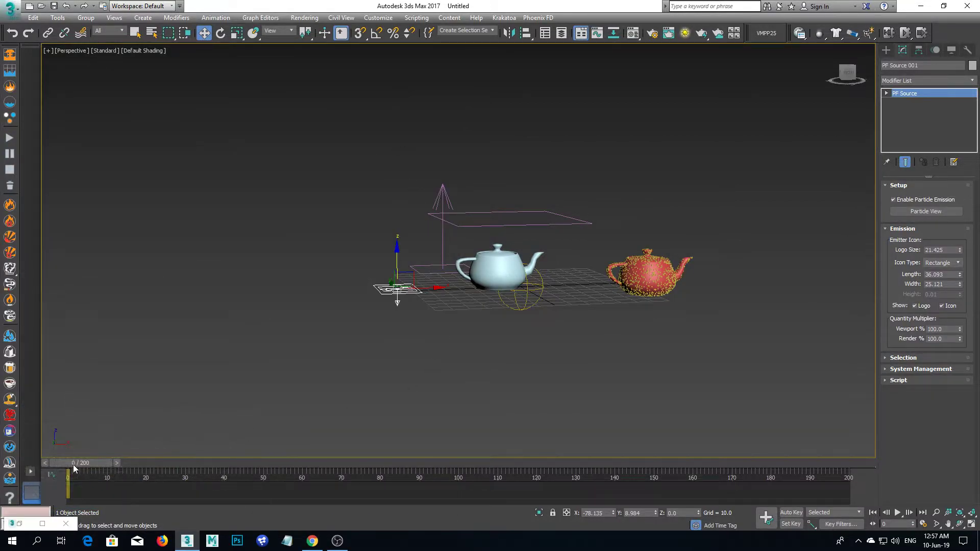
left_click_drag(69, 463, 36, 461)
key("w")
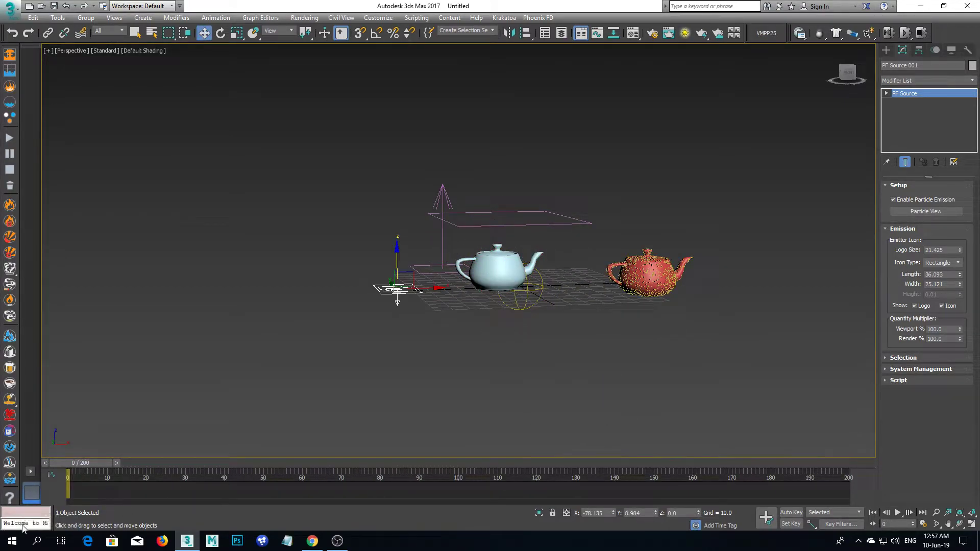
Bring Particle View back, set the Age Test's type to Event Age and close the window
left_click(19, 524)
left_click(403, 123)
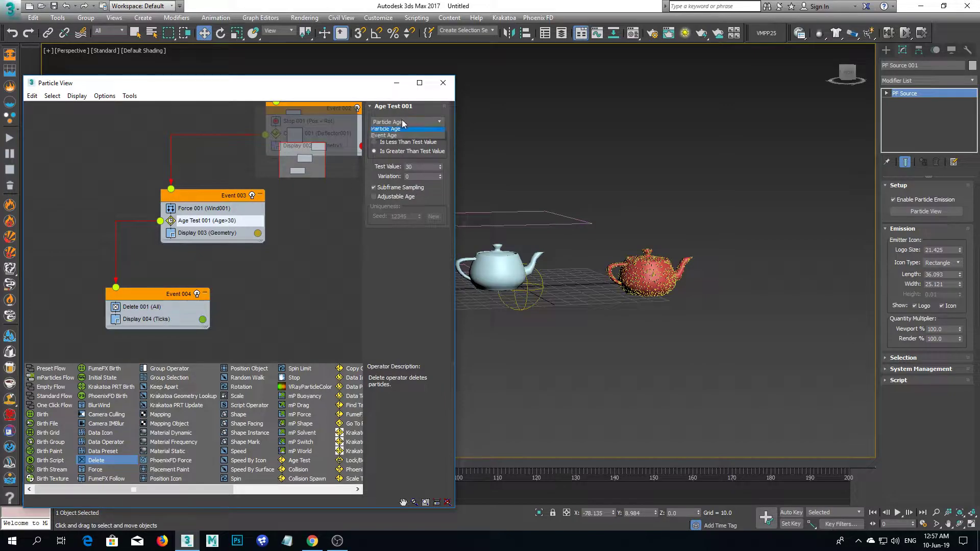
left_click(383, 134)
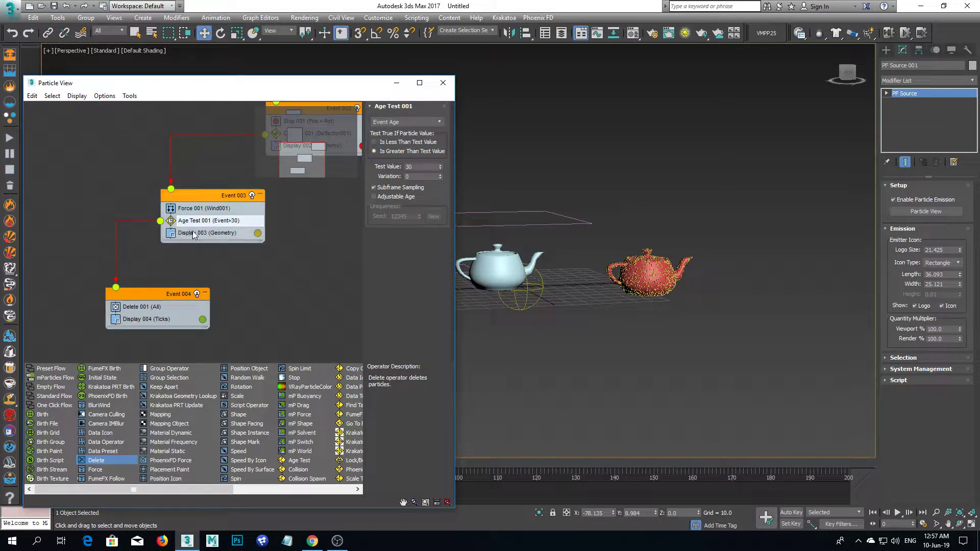
left_click(443, 83)
Scrub the timeline to frame 87 and back to 0 to check the particles being deleted above the white teapot
left_click_drag(95, 471, 414, 413)
key("w")
scroll(470, 371, "down", 5)
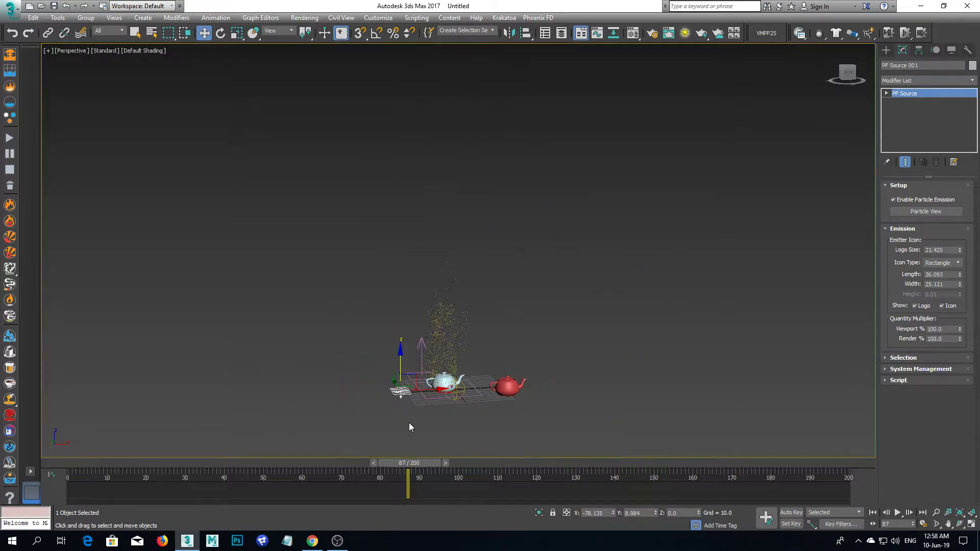
left_click_drag(416, 469, 77, 479)
scroll(485, 362, "down", 4)
key("w")
middle_click_drag(405, 417, 421, 285)
scroll(421, 285, "up", 10)
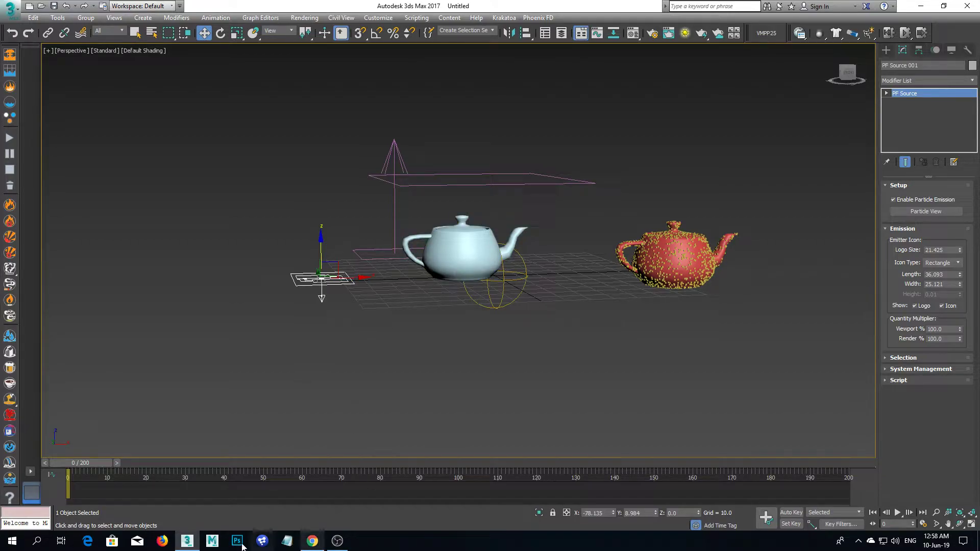
Reopen Particle View and delete the Find Target test from Event 001
left_click(927, 213)
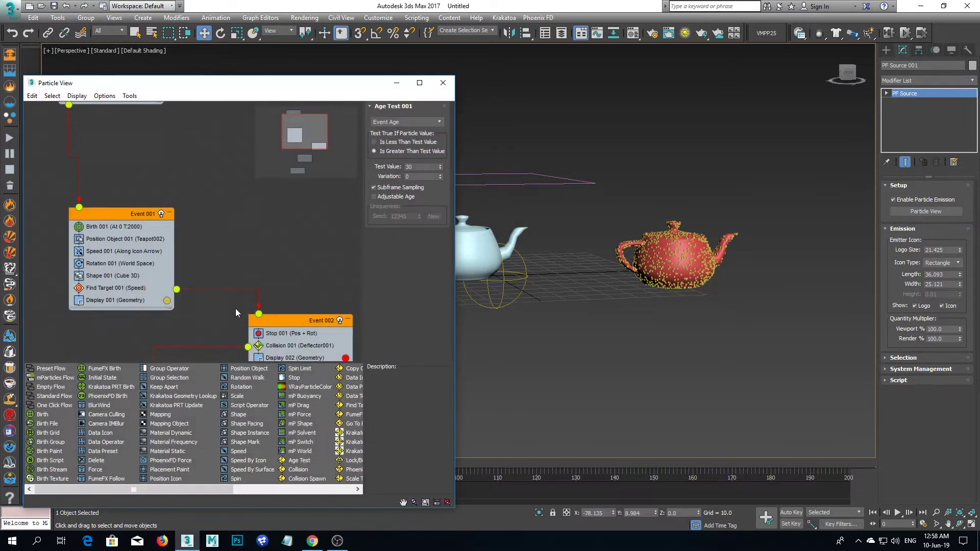
left_click_drag(163, 491, 280, 477)
scroll(280, 476, "up", 3)
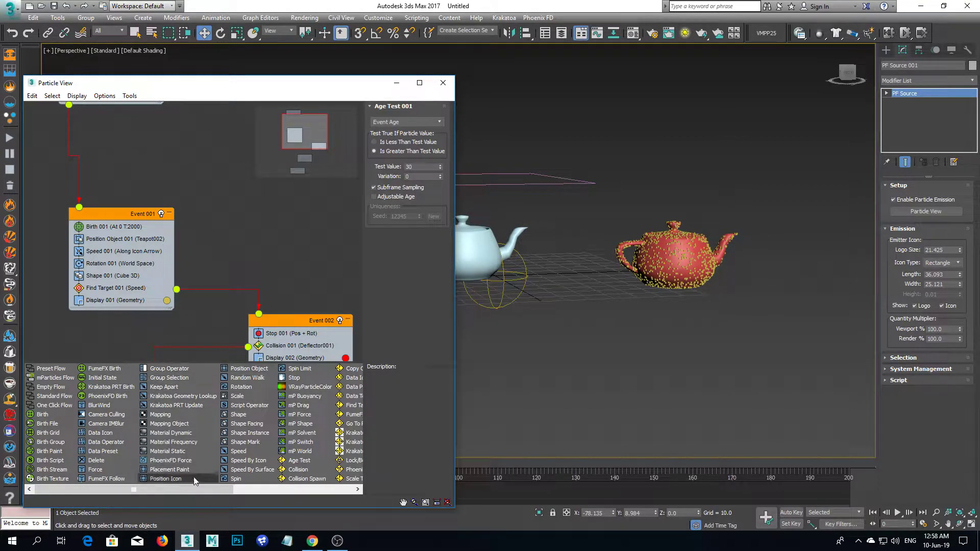
left_click_drag(185, 487, 145, 491)
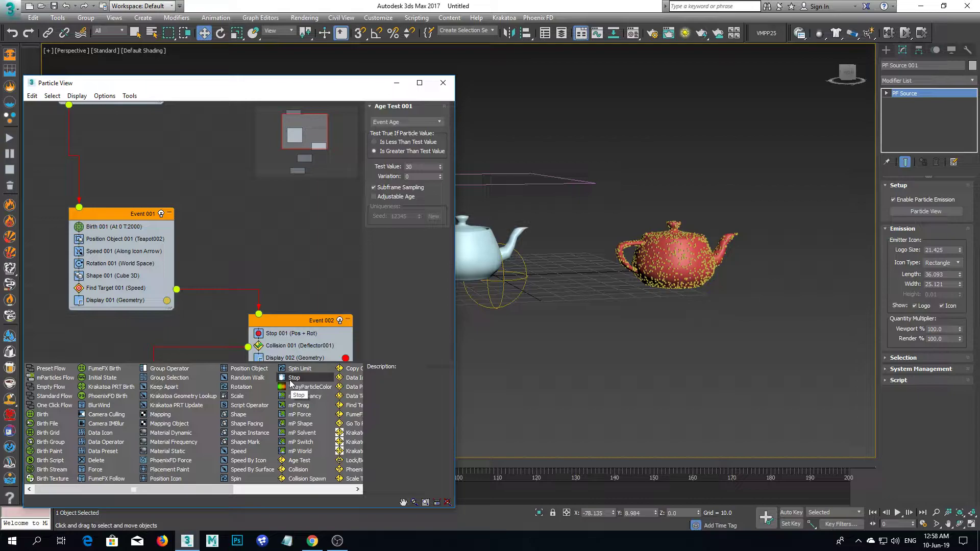
scroll(167, 226, "down", 2)
middle_click_drag(166, 227, 237, 255)
left_click(172, 270)
key("Delete")
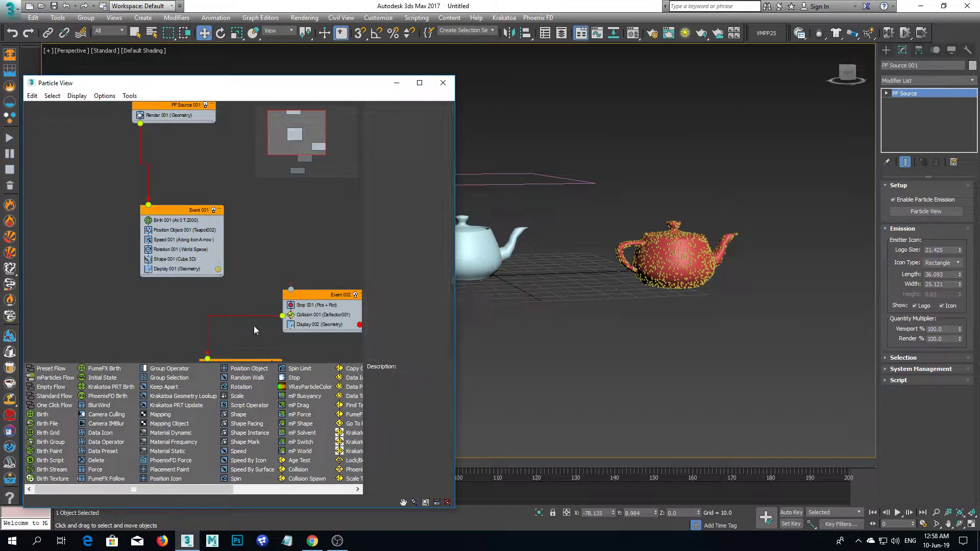
Delete Events 002, 003 and 004 from the particle flow, keeping only Event 001
middle_click_drag(253, 325, 280, 260)
left_click(281, 269)
left_click(250, 340)
middle_click_drag(264, 324, 248, 359)
scroll(277, 299, "down", 1)
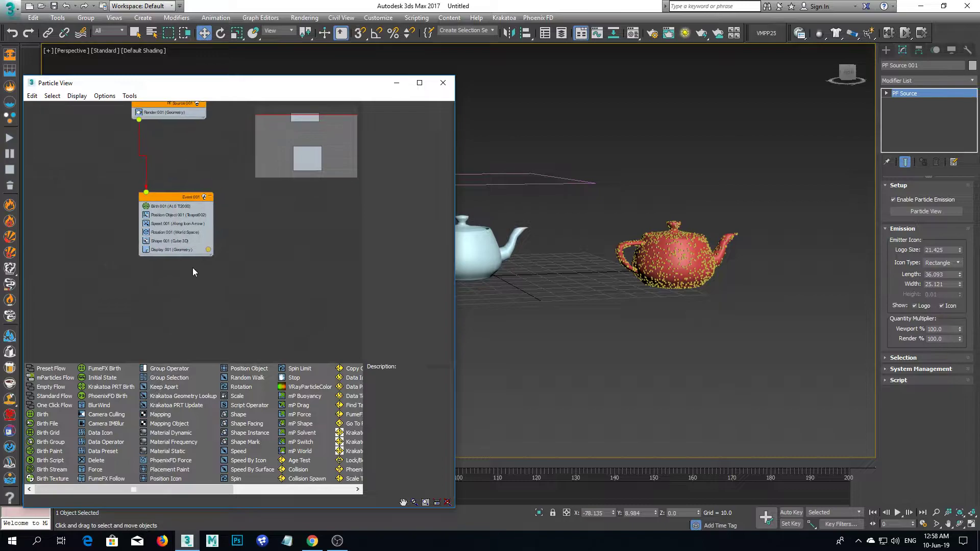
Delete the white teapot, the deflector and the wind space warp from the scene
scroll(192, 268, "up", 4)
middle_click_drag(542, 329, 633, 381)
left_click(541, 298)
key("Delete")
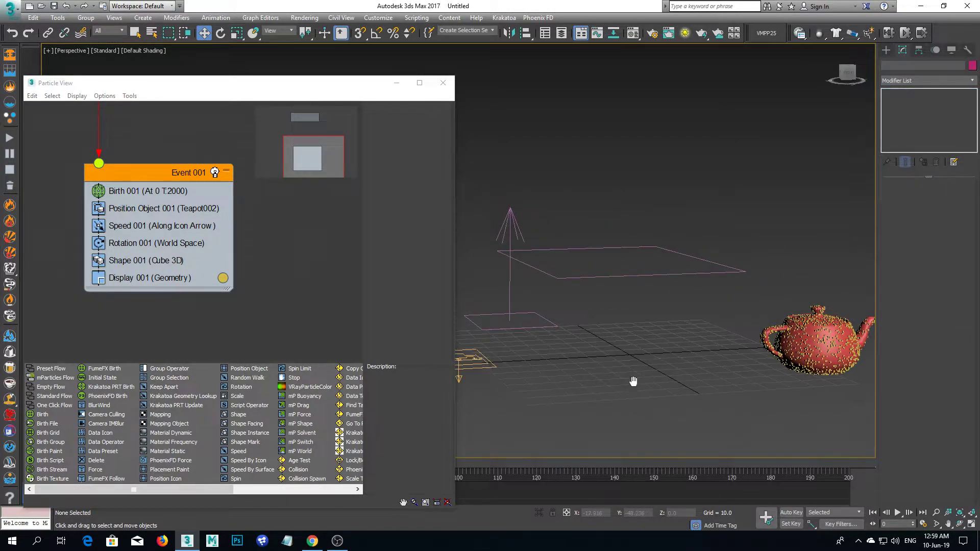
left_click(568, 277)
key("Delete")
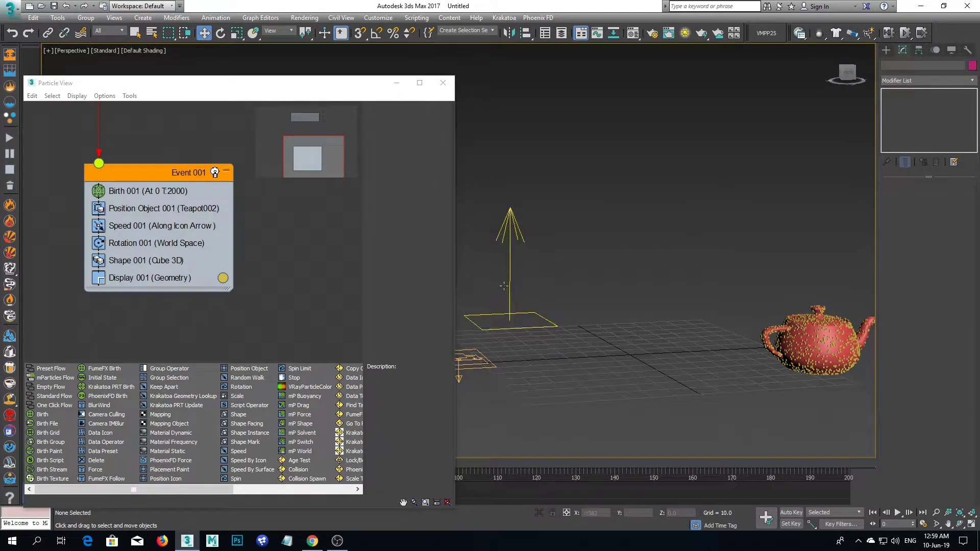
middle_click_drag(540, 336, 558, 341)
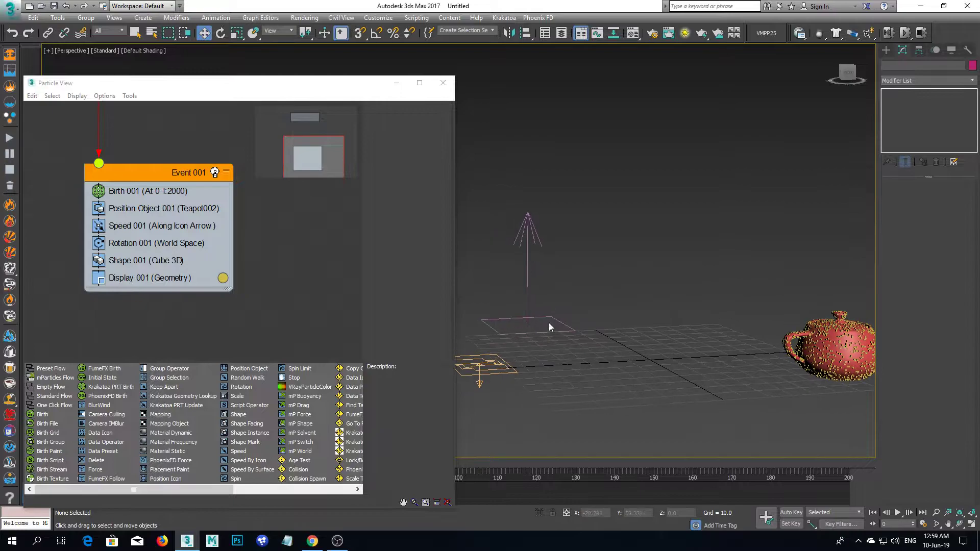
left_click(529, 284)
key("Delete")
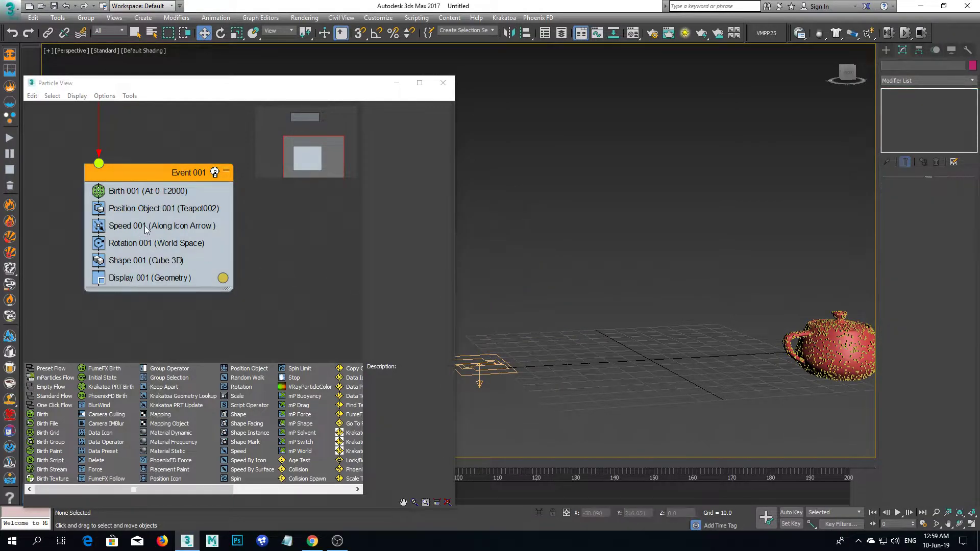
Set the Birth operator's Emit Stop to 100 in Event 001 and close Particle View
left_click(132, 192)
left_click(416, 134)
type("100")
key("Return")
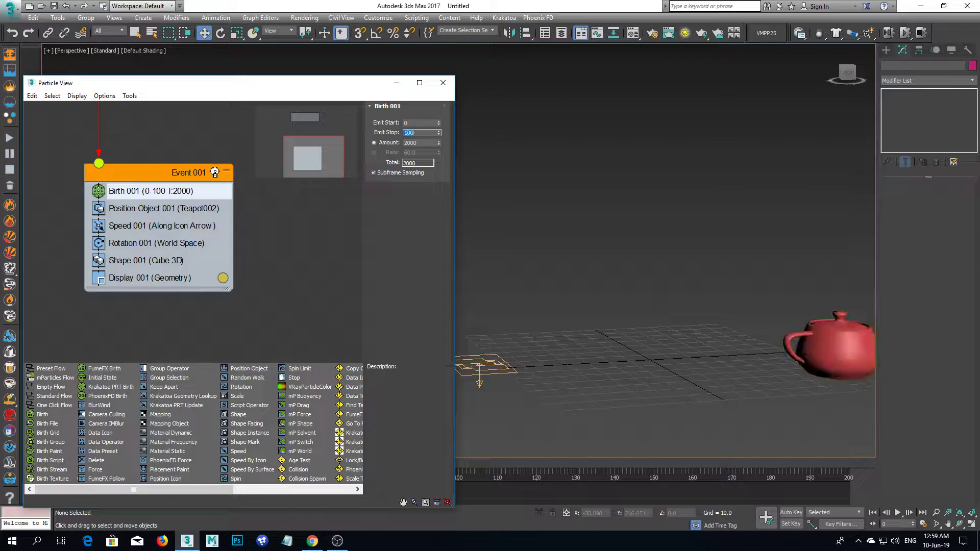
scroll(624, 254, "down", 6)
middle_click_drag(623, 353, 670, 347)
left_click(443, 83)
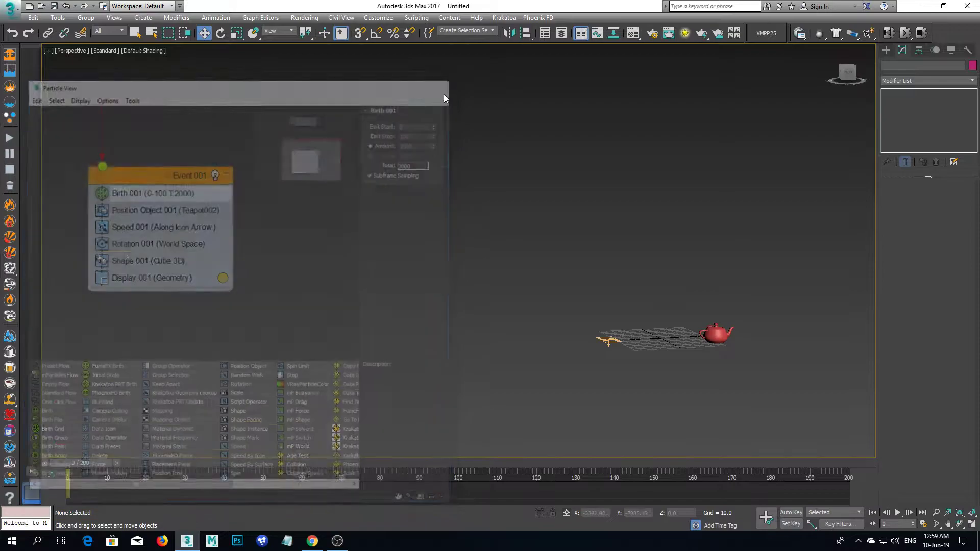
Rotate the PF Source icon to flip its arrow upward, checking the emission direction at frame 4
mouse_move(82, 465)
left_mouse_down()
mouse_move(489, 464)
mouse_move(96, 464)
left_mouse_up()
middle_click_drag(587, 394, 427, 373)
scroll(415, 326, "up", 4)
left_click(367, 281)
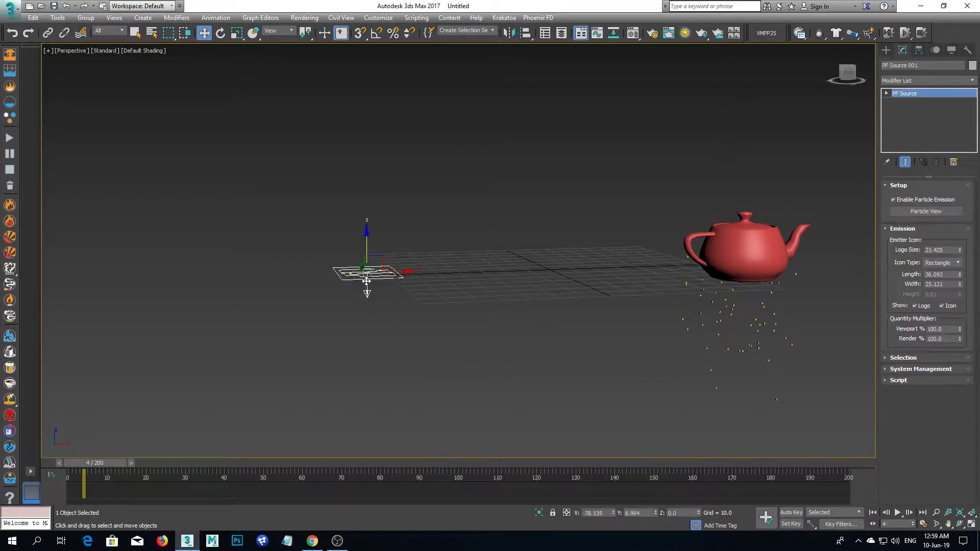
left_click(221, 33)
left_click_drag(361, 244, 360, 437)
middle_click_drag(753, 335, 547, 398)
scroll(547, 398, "down", 3)
Set the Variation of the Speed 001 operator to 5 and return the timeline to frame 0
left_click(914, 211)
left_click(89, 253)
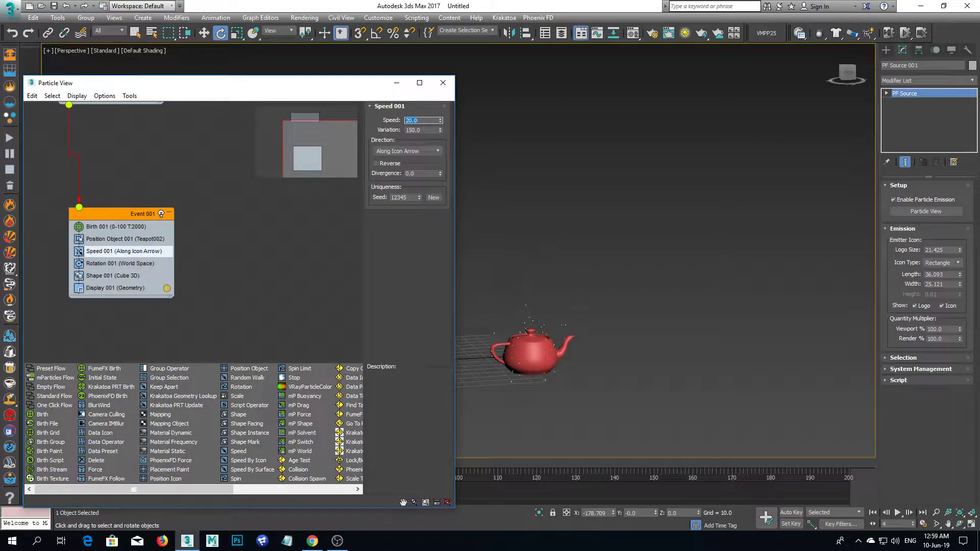
double_click(420, 130)
type("5")
key("Return")
left_click_drag(310, 84, 349, 52)
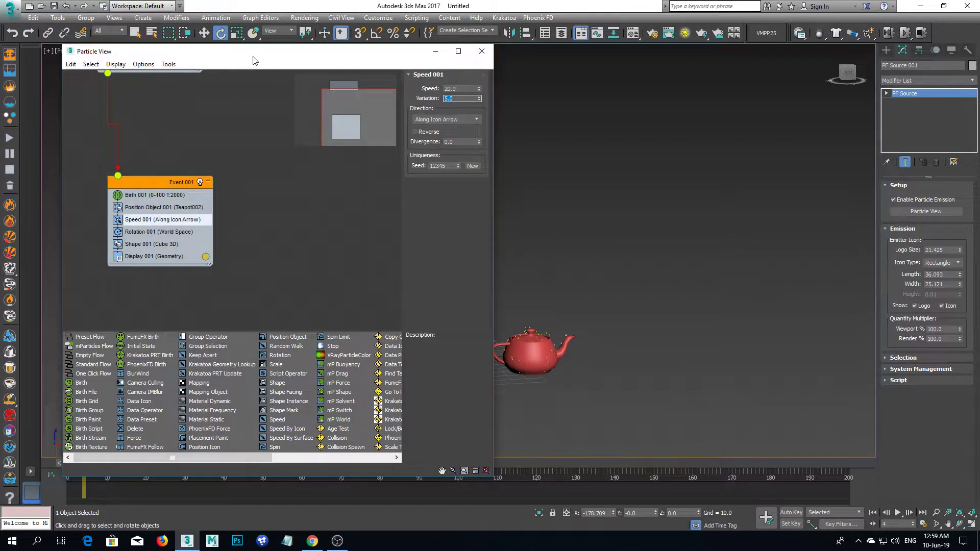
left_click_drag(253, 60, 330, 33)
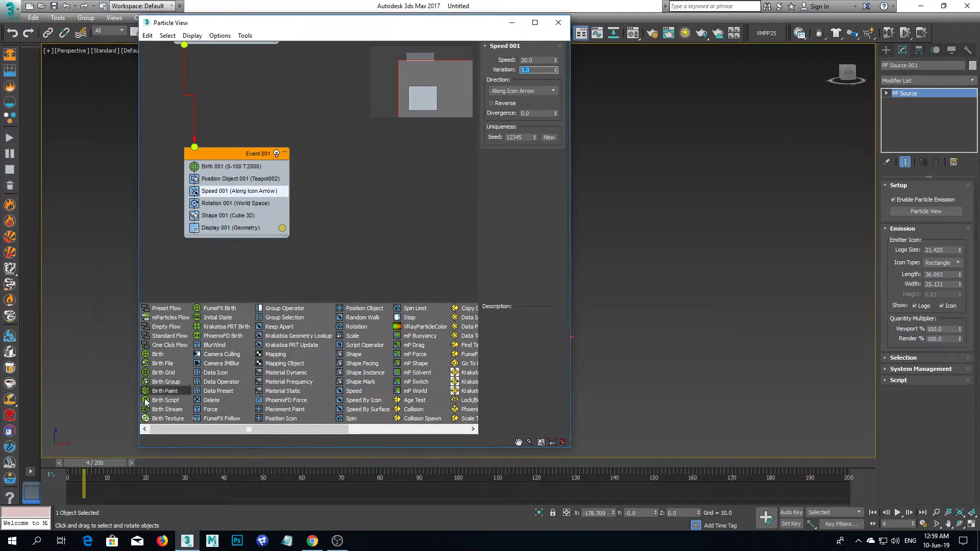
left_click(511, 22)
left_click_drag(110, 471, 75, 456)
key("e")
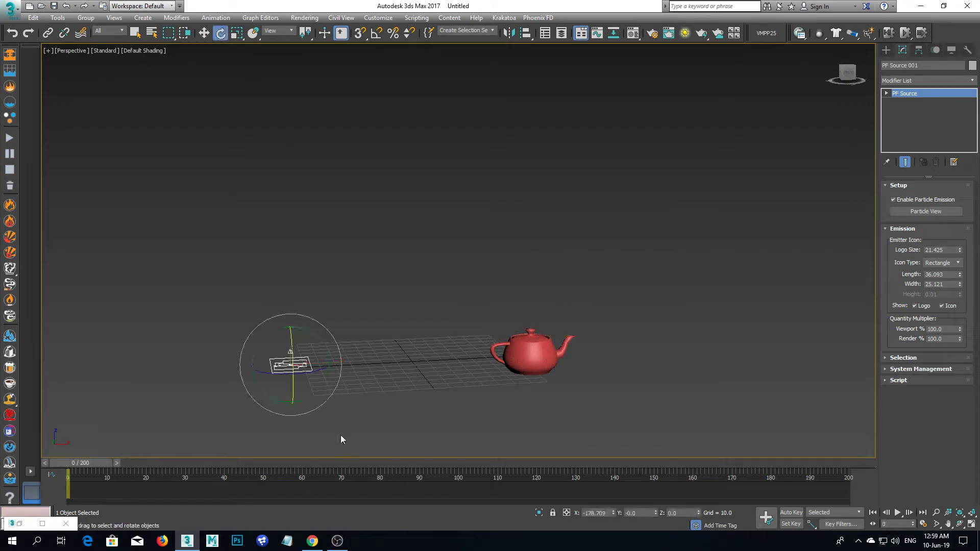
Set the Birth 001 operator's Emit Stop to 200
left_click(18, 530)
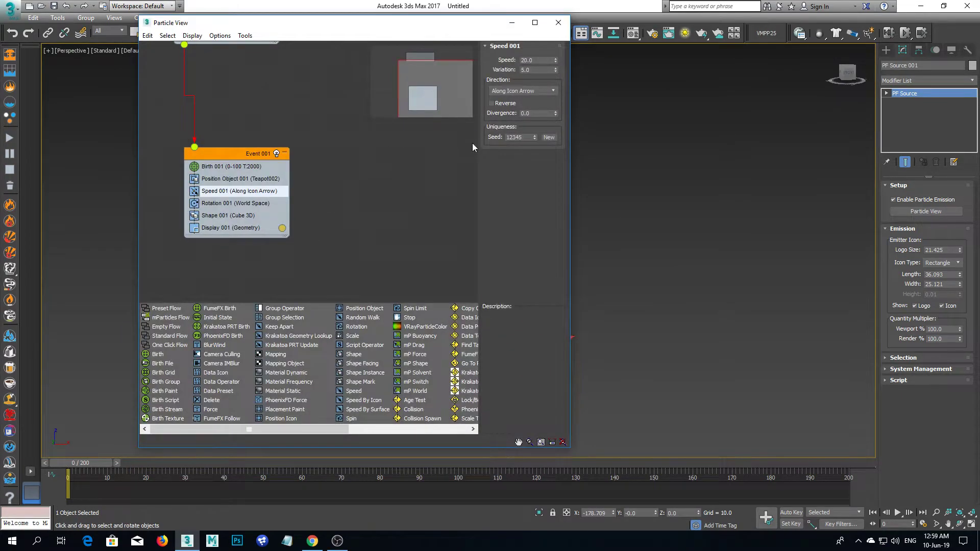
left_click(231, 166)
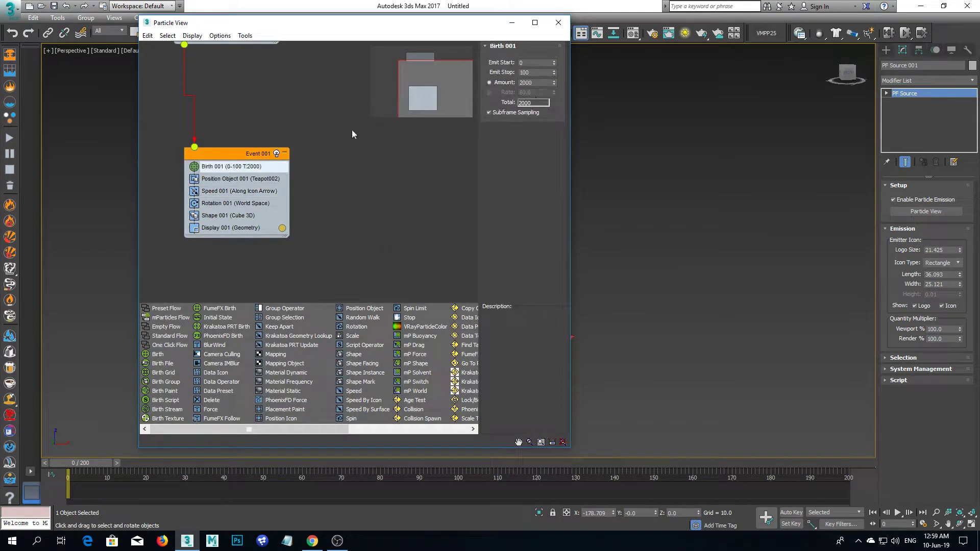
double_click(537, 72)
type("200")
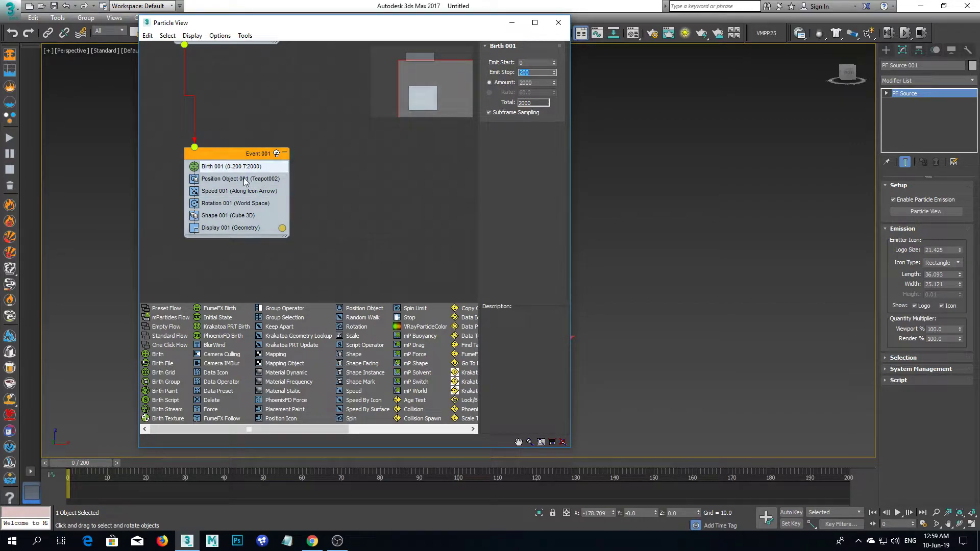
Set the Speed 001 operator's Speed to 50 and play the animation to preview the particle emission
left_click(222, 192)
double_click(536, 60)
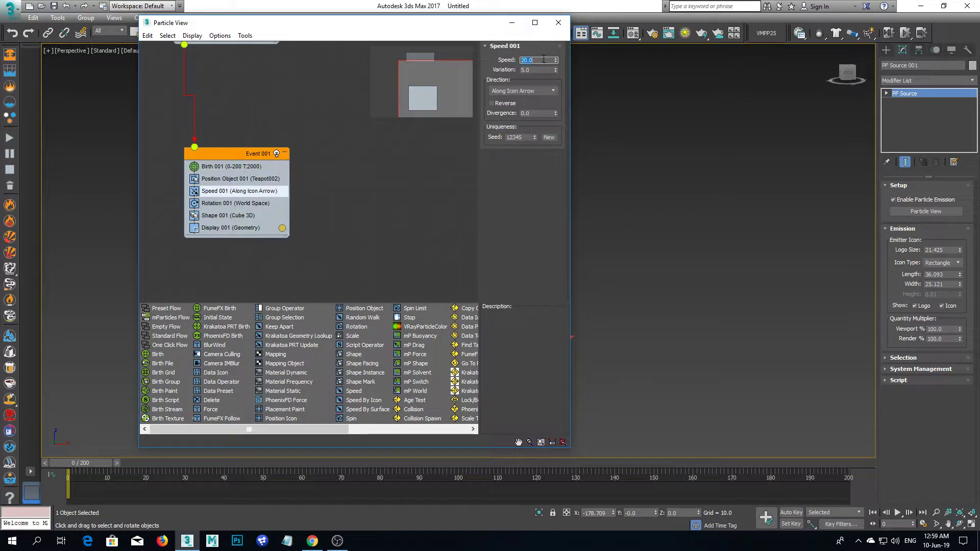
type("50")
key("Return")
left_click_drag(323, 25, 169, 177)
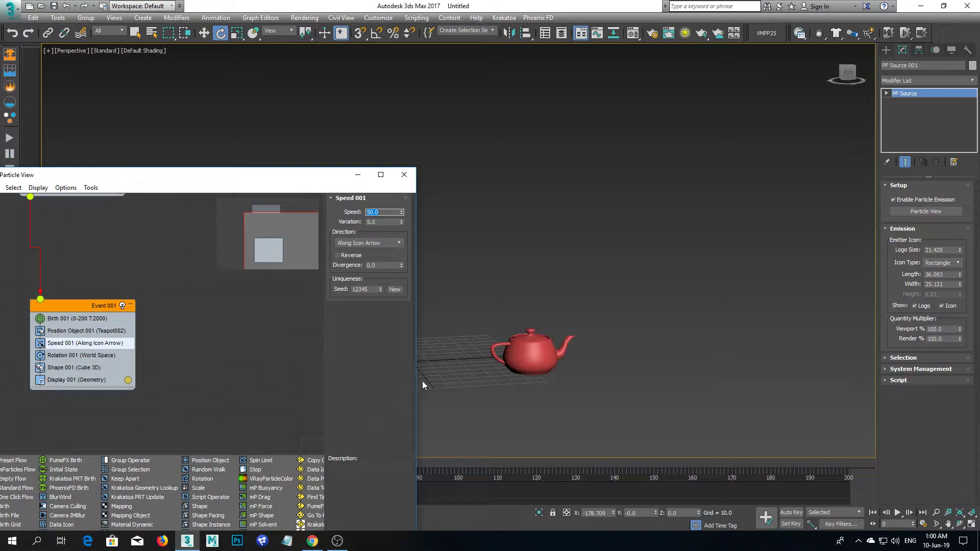
left_click(897, 513)
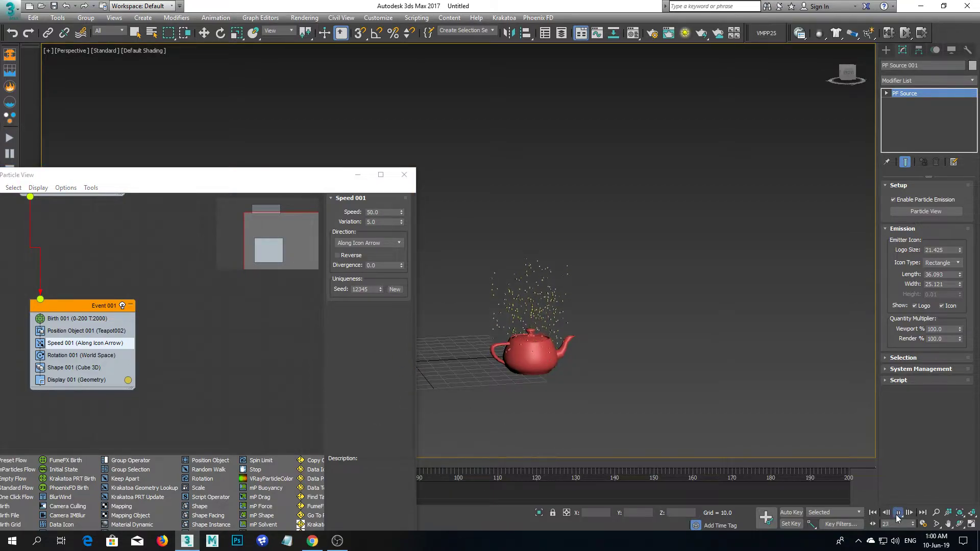
left_click(897, 513)
key("e")
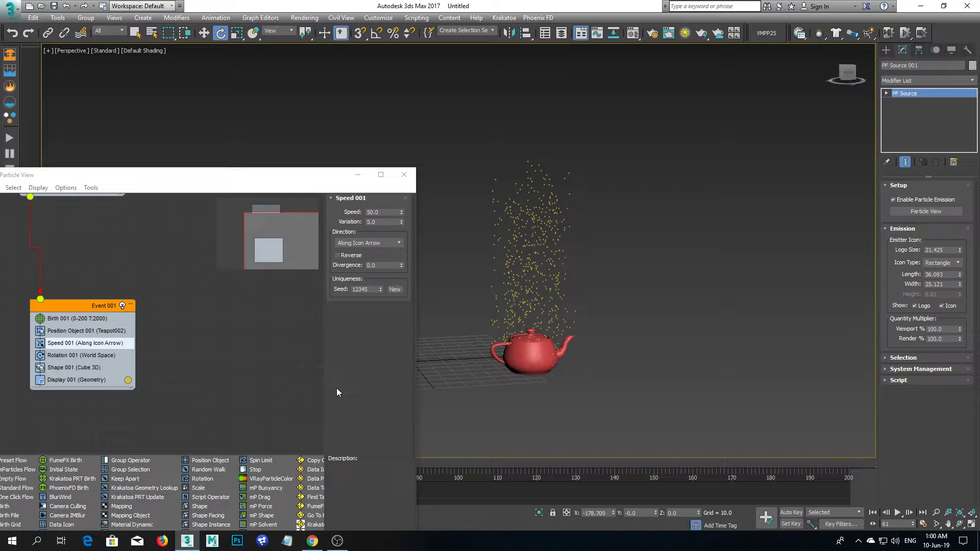
Change the Shape 001 operator from a 3D cube to a 2D Square
left_click(68, 368)
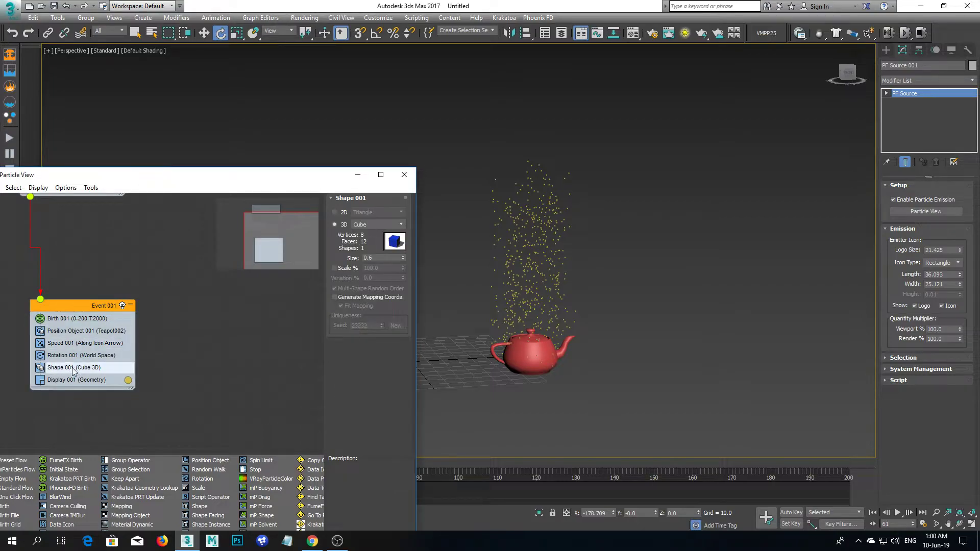
left_click(336, 212)
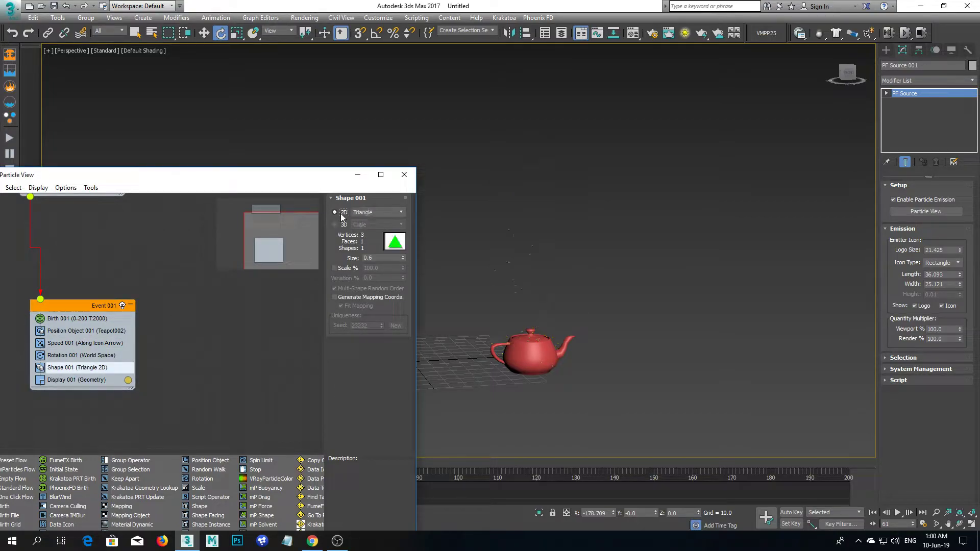
left_click(384, 211)
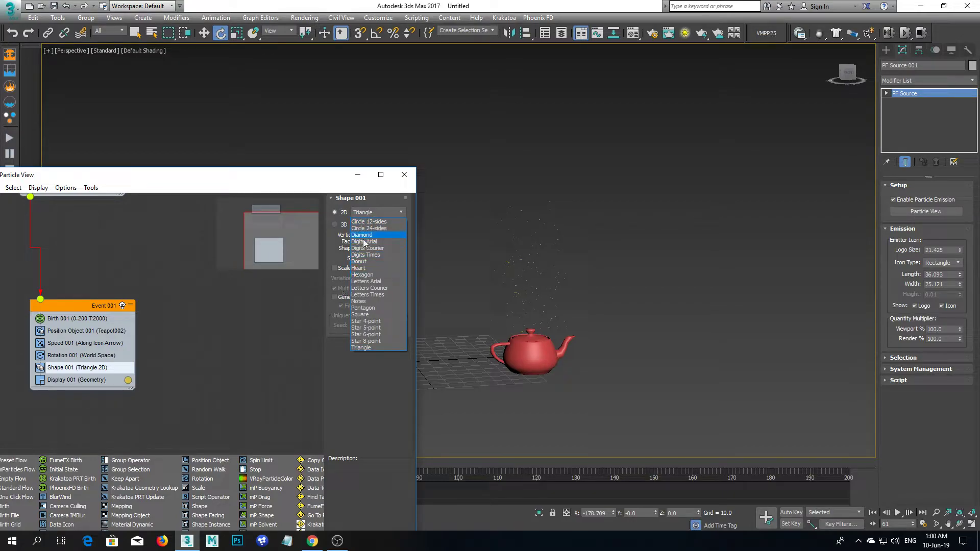
left_click(356, 315)
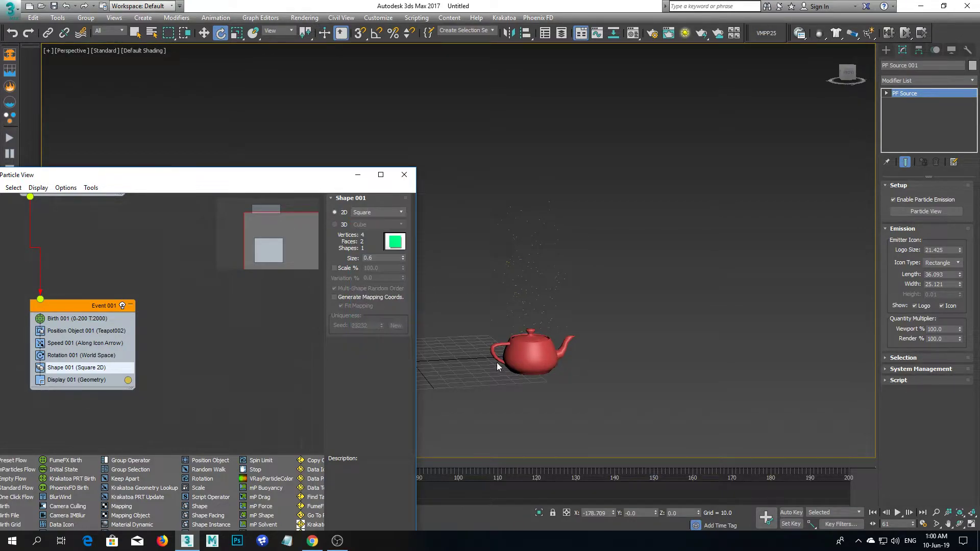
scroll(543, 295, "up", 4)
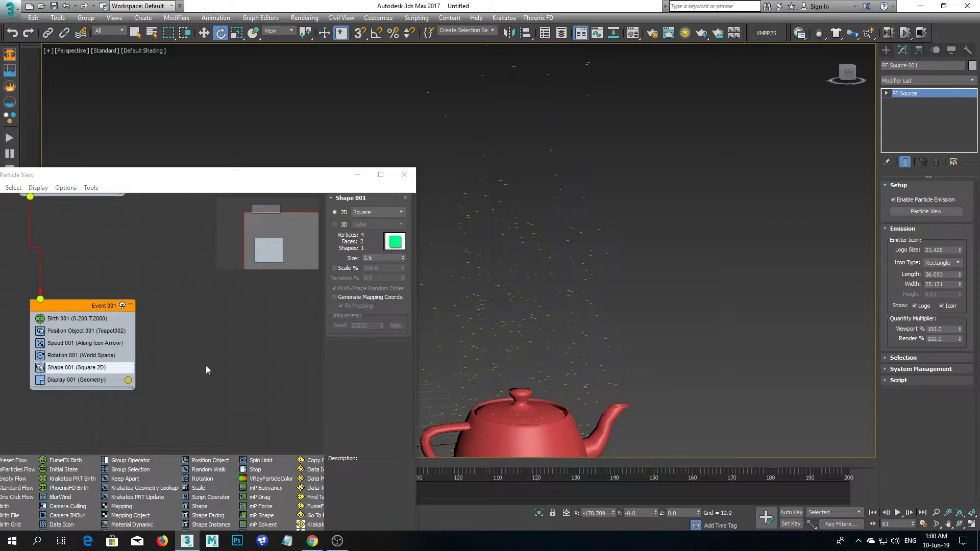
Increase the Shape 001 size to about 16.76 and review the enlarged squares at frame 49
left_click_drag(403, 258, 421, 471)
middle_click_drag(588, 334, 608, 329, "alt")
left_click(358, 175)
left_click_drag(307, 463, 260, 449)
key("e")
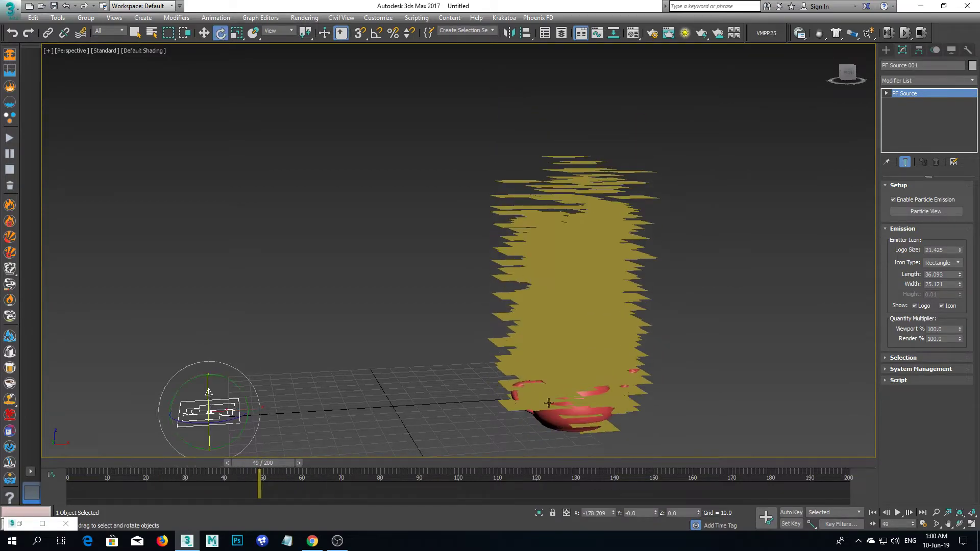
Switch to the four-viewport layout and create a Target camera in the Top view, aimed at the teapot from about 237 units away
left_click(972, 525)
middle_click_drag(245, 168, 200, 100)
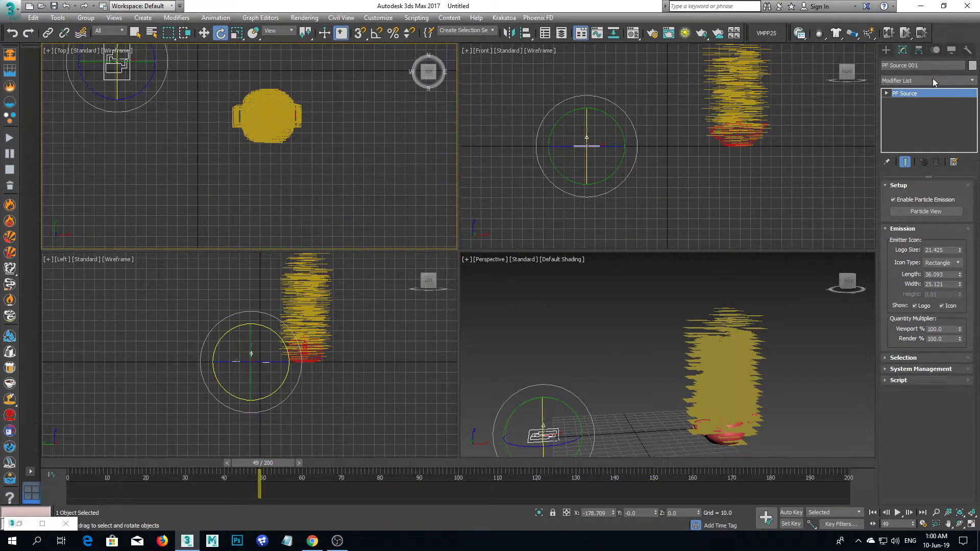
left_click(884, 50)
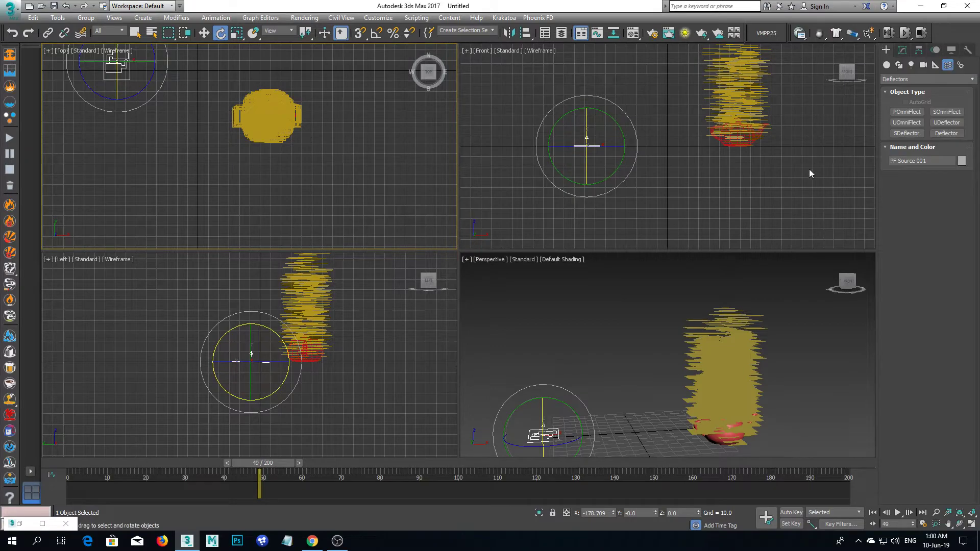
left_click(923, 64)
left_click(946, 112)
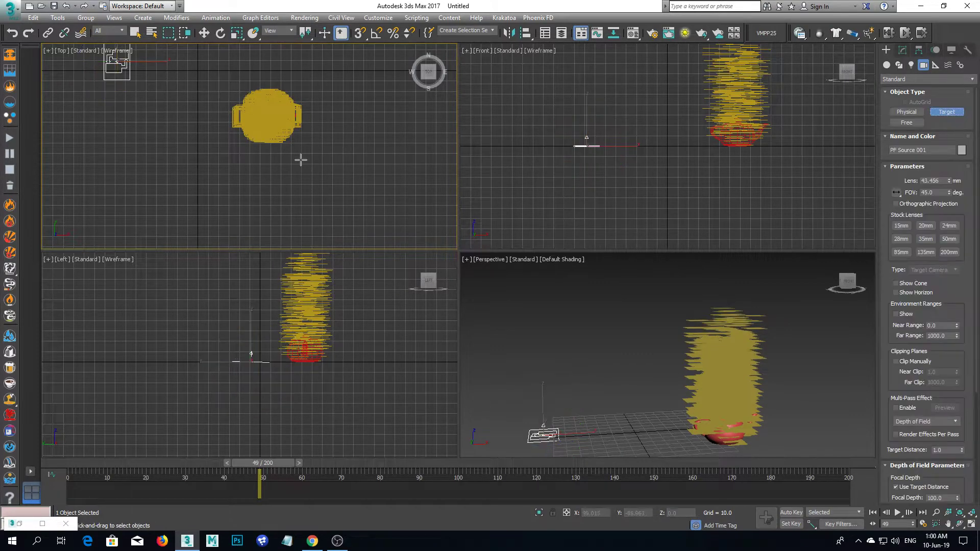
scroll(304, 127, "down", 3)
left_click_drag(238, 230, 278, 114)
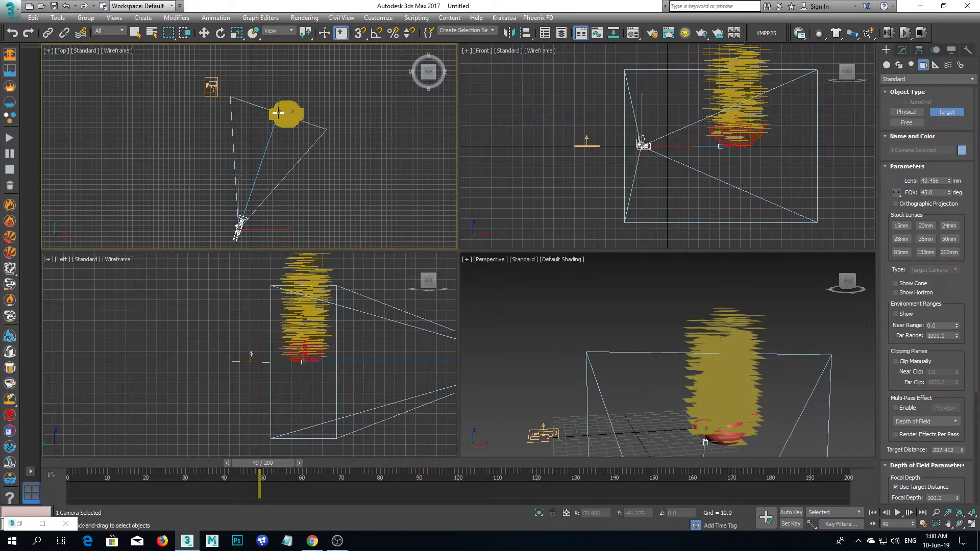
key("w")
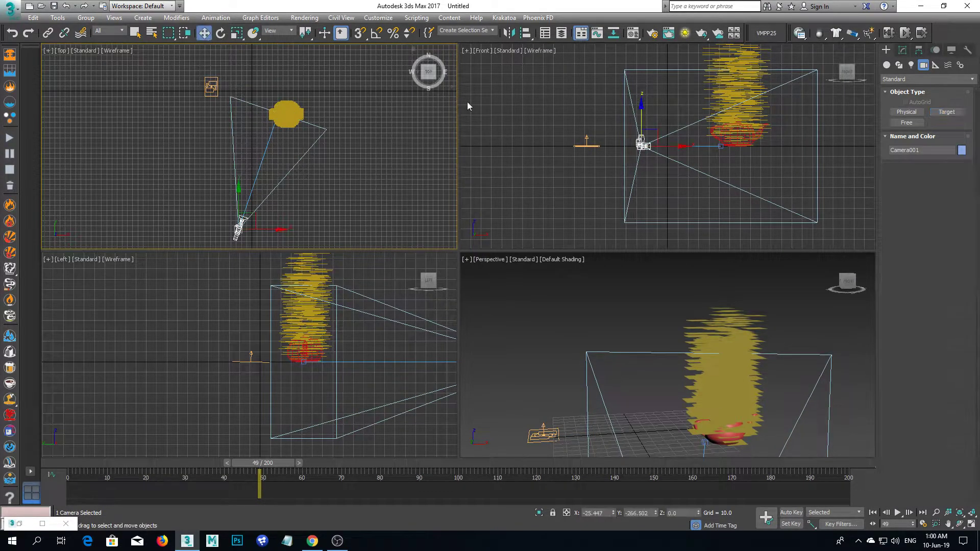
Raise the camera and move it back to about Y -335, Z 67, and switch the Perspective viewport to the Camera001 view
left_click(720, 146)
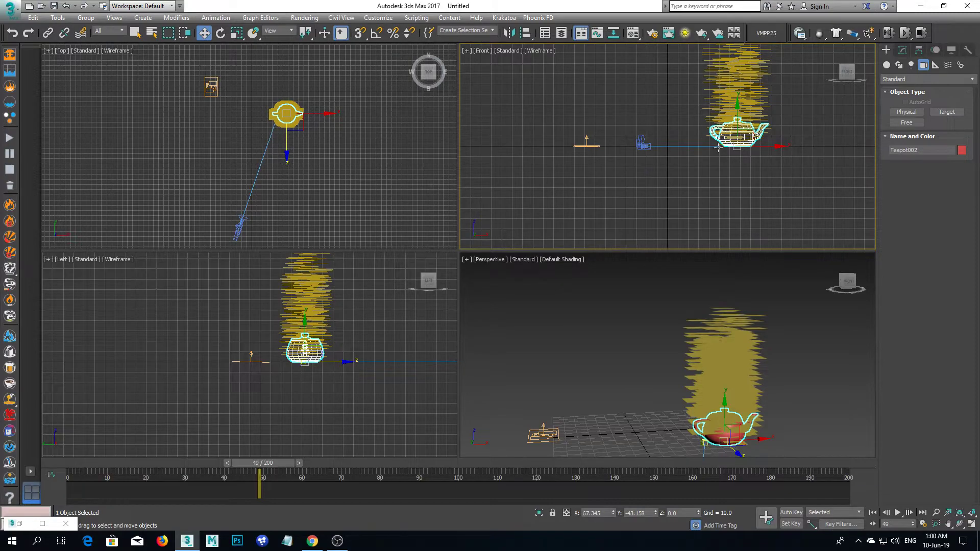
left_click(718, 147)
left_click_drag(721, 120, 722, 60)
scroll(378, 326, "down", 3)
middle_click_drag(379, 326, 231, 357)
left_click_drag(324, 361, 357, 328)
right_click(620, 317)
key("c")
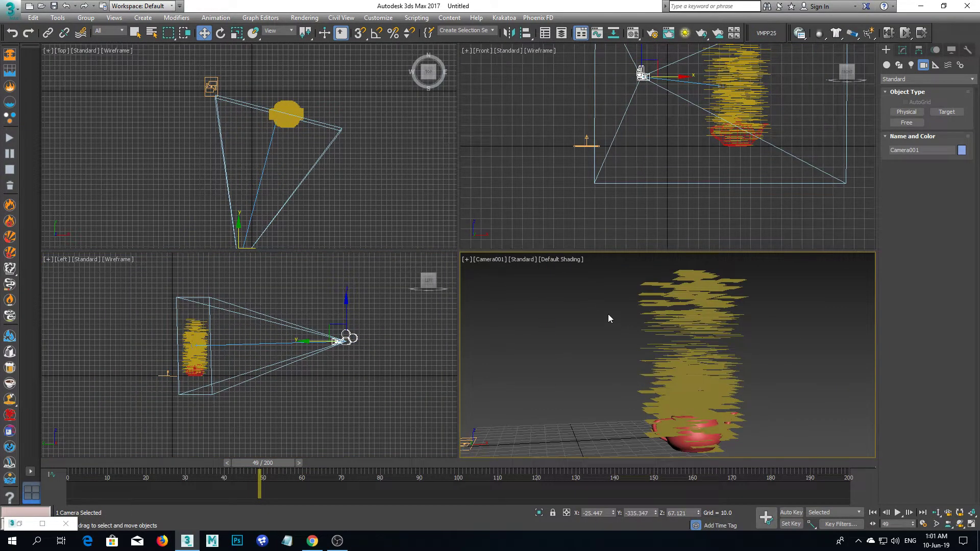
Add a Shape Facing operator to Event 001 directly below Shape 001 and display its parameters
double_click(24, 524)
left_click(78, 368)
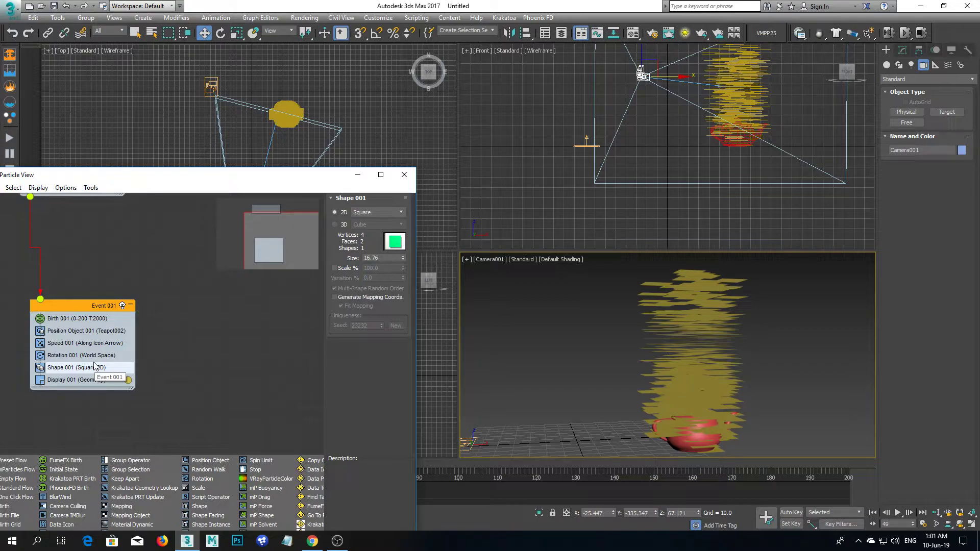
left_click(183, 516)
left_click_drag(184, 518, 60, 384)
left_click(63, 380)
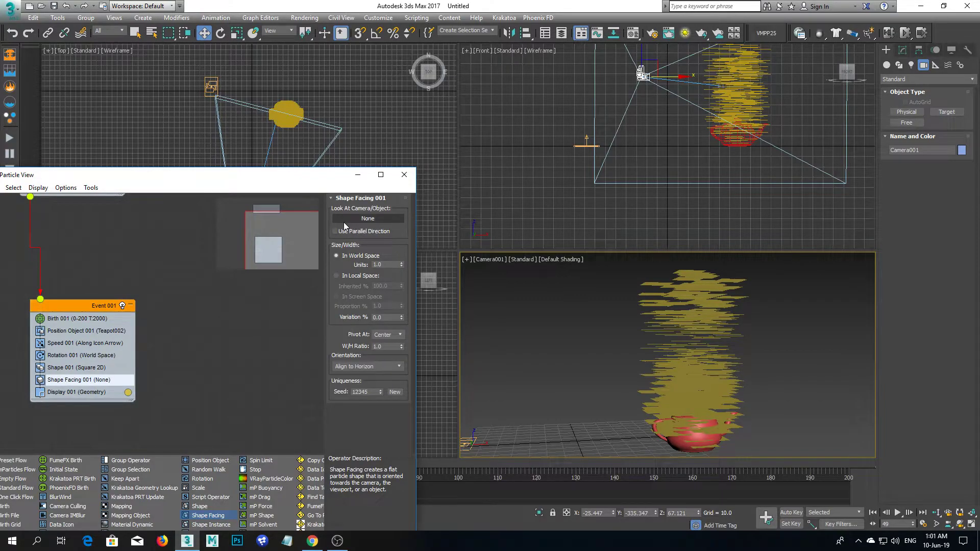
Assign Camera001 as the Shape Facing look-at object, enable Use Parallel Direction and close Particle View
left_click_drag(203, 177, 262, 347)
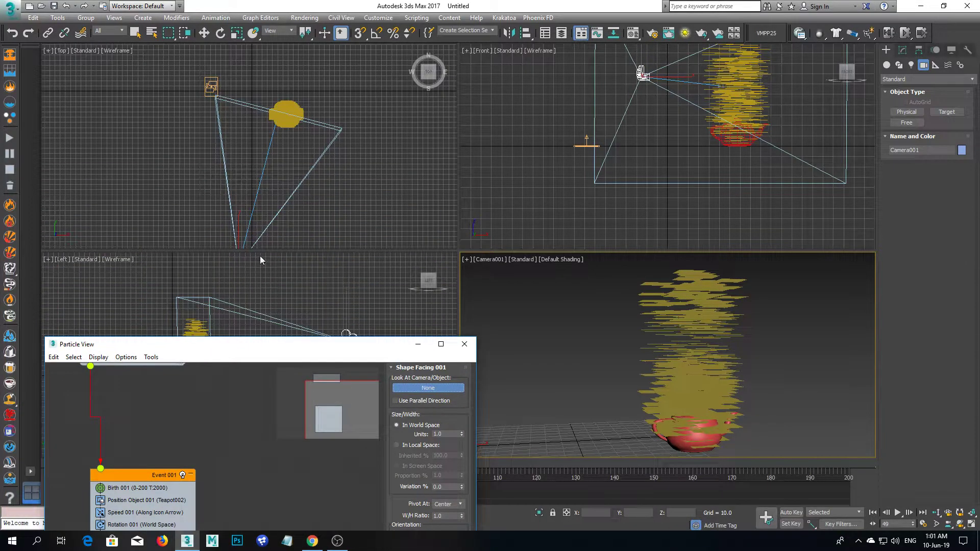
left_click(349, 334)
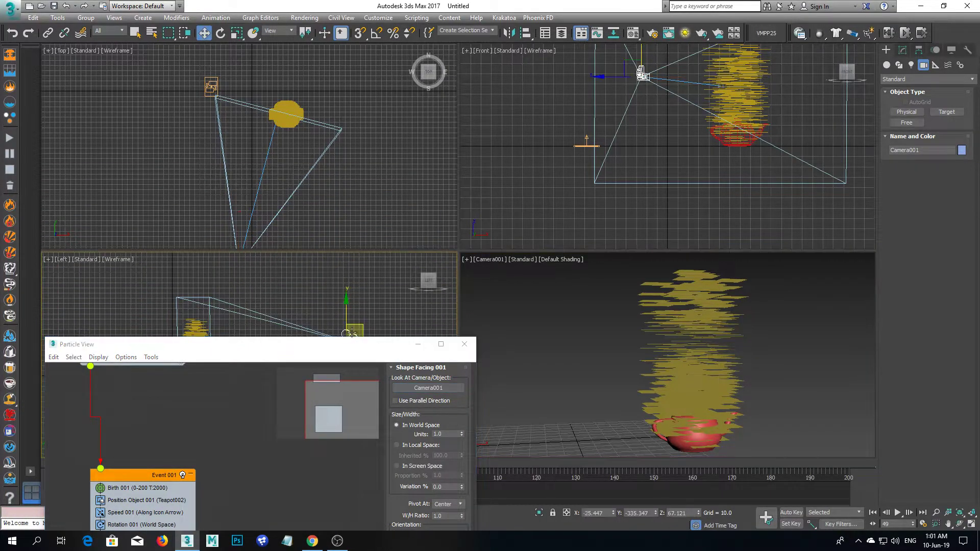
middle_click(632, 350)
left_click_drag(333, 346, 331, 225)
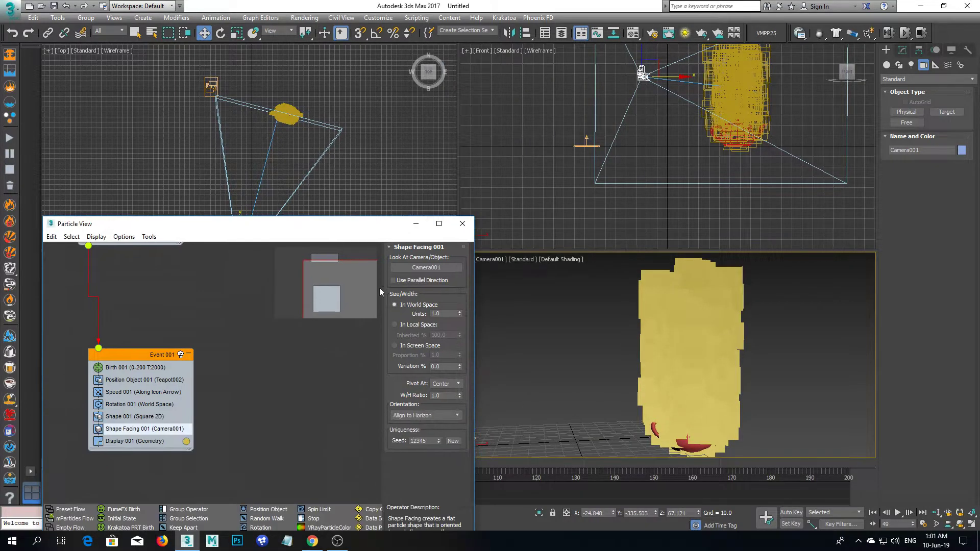
left_click(393, 280)
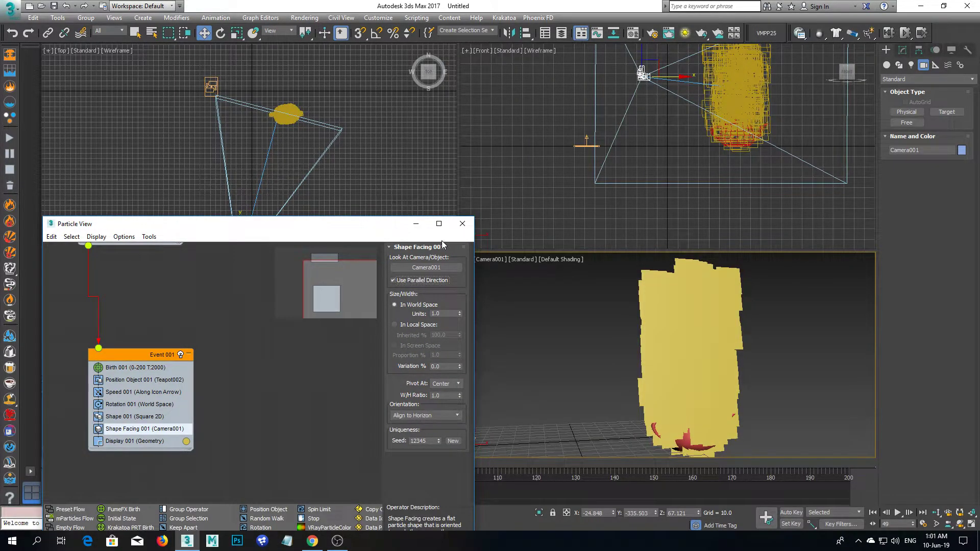
left_click(465, 226)
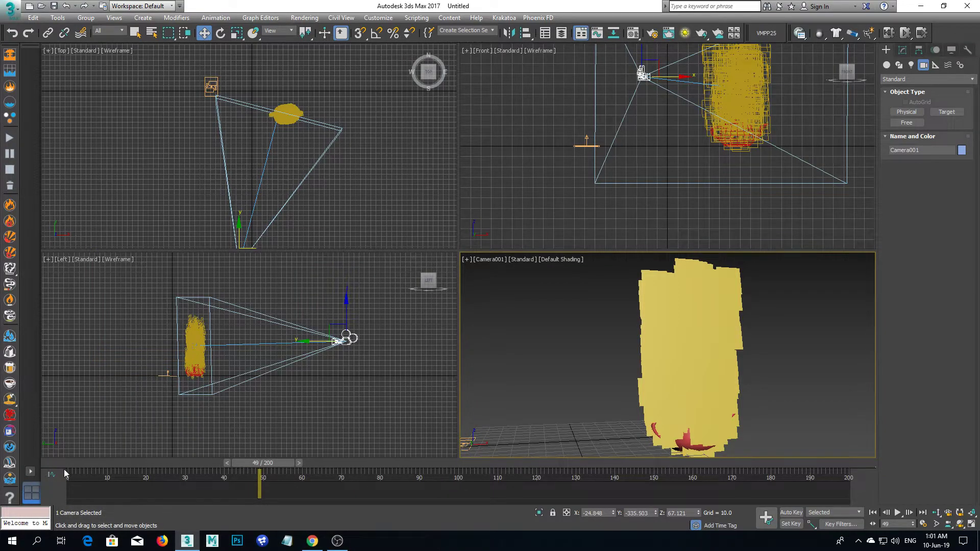
Scrub the timeline to frame 74 to review the camera-facing particles
left_click_drag(83, 466, 363, 452)
key("w")
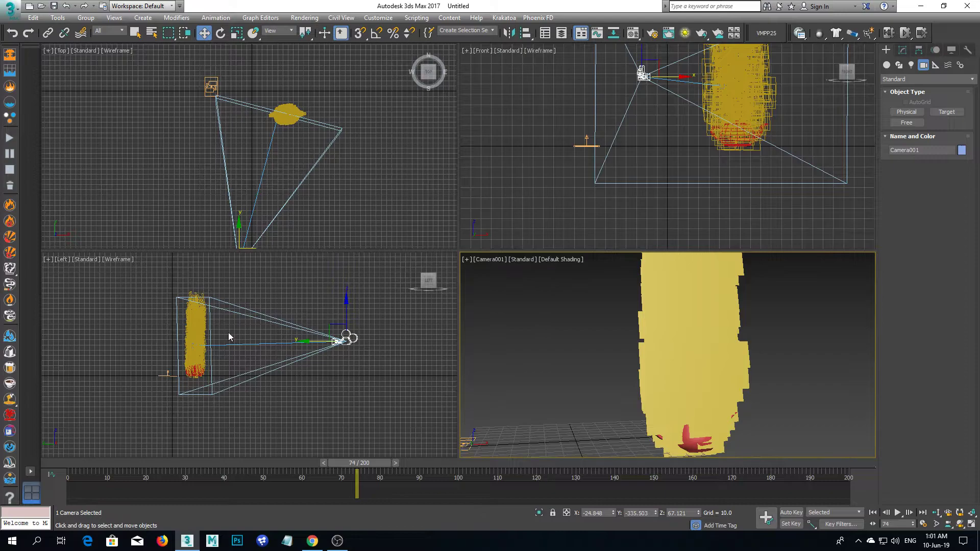
middle_click_drag(278, 177, 315, 140)
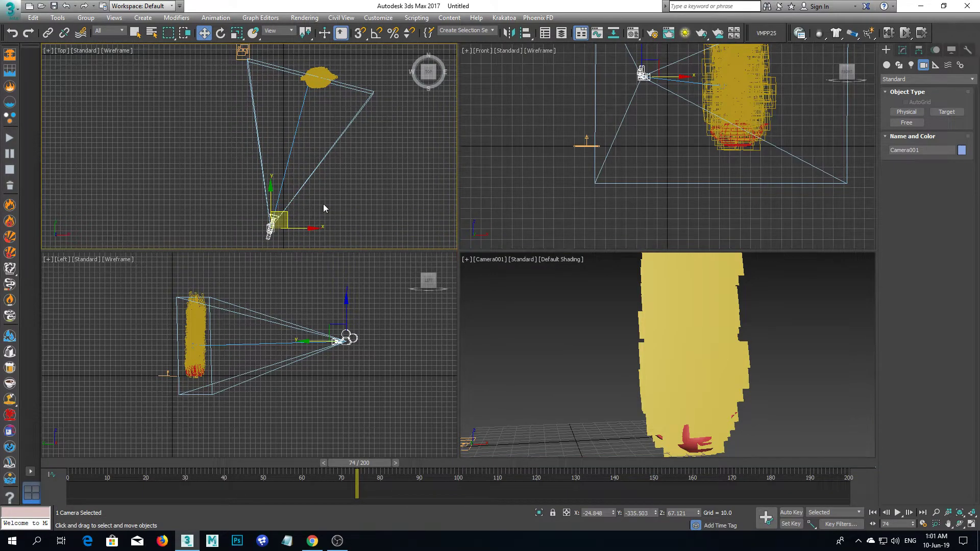
middle_click_drag(323, 204, 317, 197)
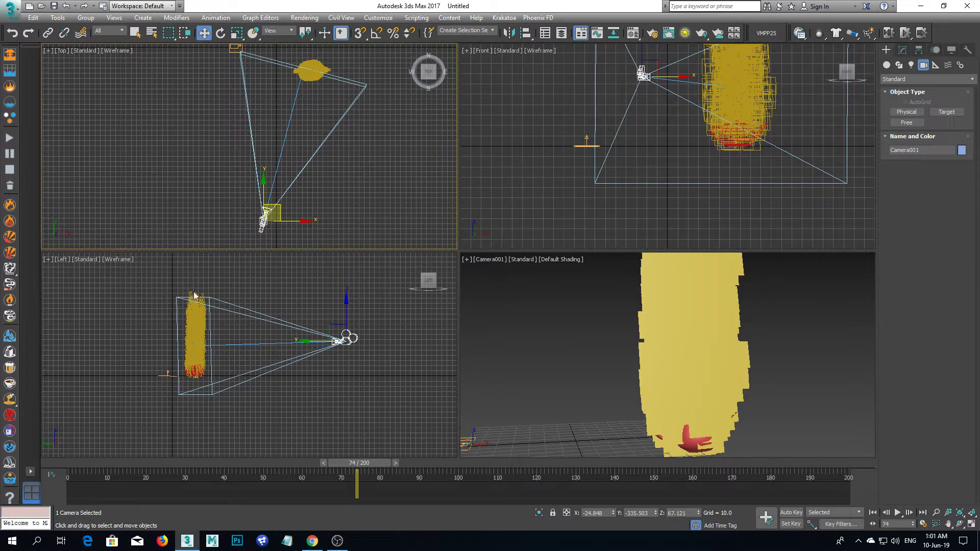
Move Camera001 closer to the particle column, to about X 1, Y -313, and scrub the timeline to frame 61
mouse_move(282, 208)
left_mouse_down()
mouse_move(318, 207)
mouse_move(383, 171)
mouse_move(307, 187)
mouse_move(212, 184)
mouse_move(351, 153)
mouse_move(412, 117)
mouse_move(350, 154)
mouse_move(230, 170)
mouse_move(169, 164)
mouse_move(155, 138)
mouse_move(329, 182)
mouse_move(292, 199)
left_mouse_up()
right_click(598, 383)
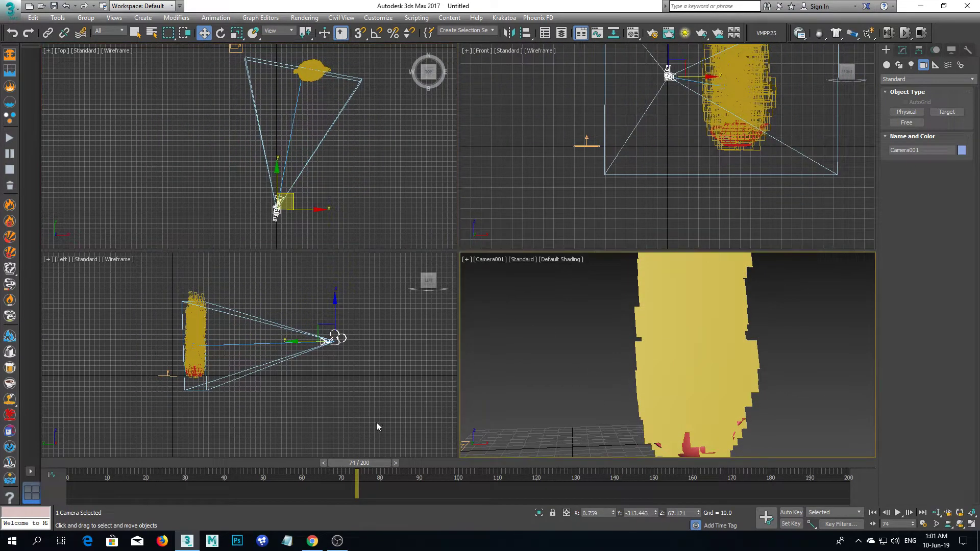
left_click_drag(356, 473, 306, 473)
Assign a Particle Age map to the 01 - Default material's diffuse color and set its Color #1 to bright blue
key("m")
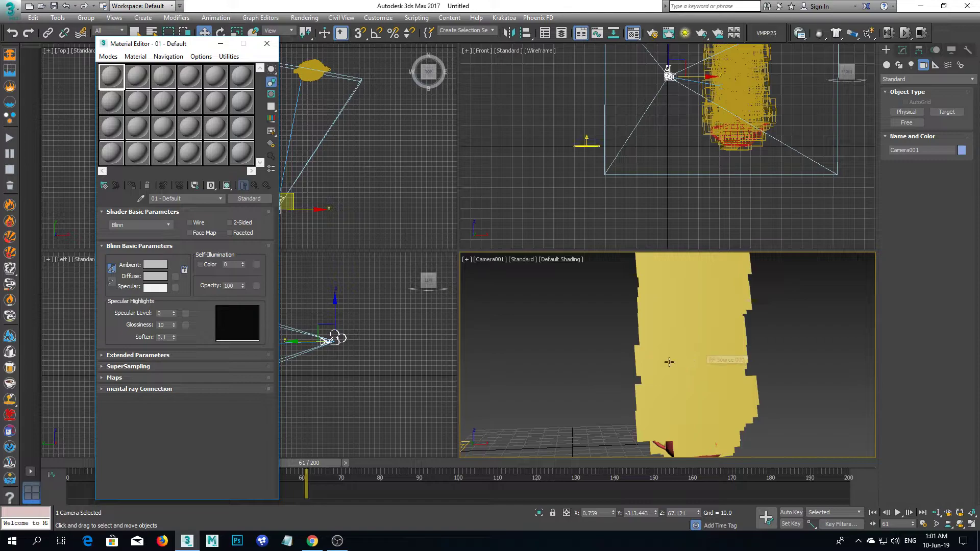
left_click(176, 278)
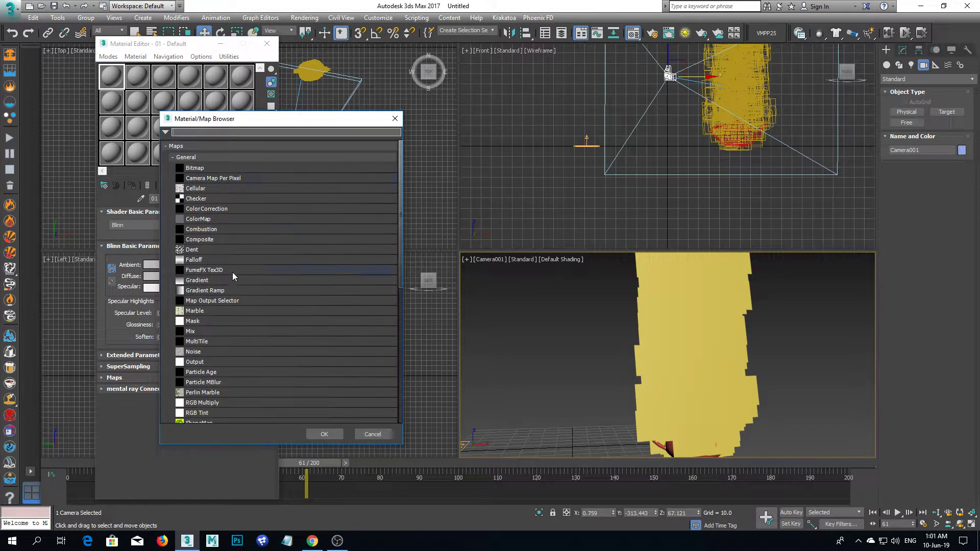
double_click(204, 373)
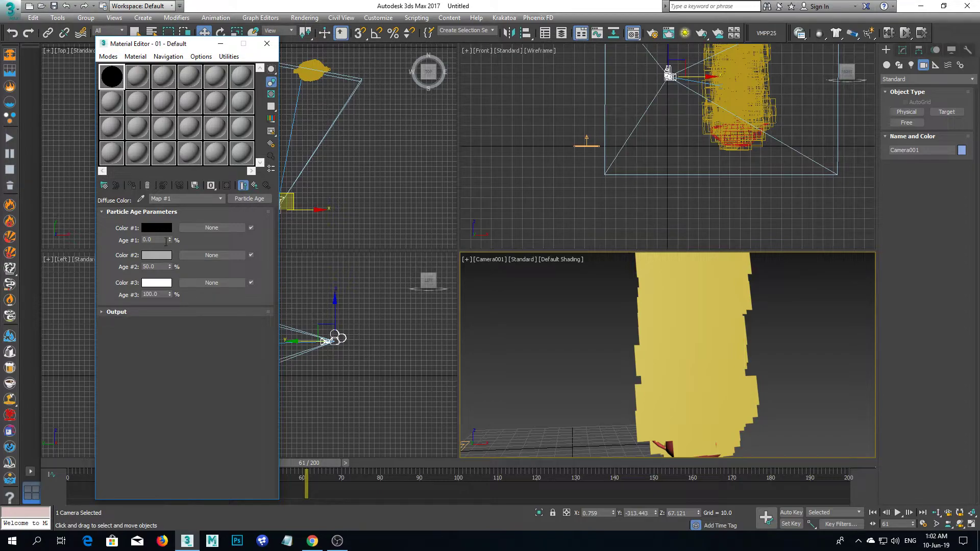
left_click(149, 229)
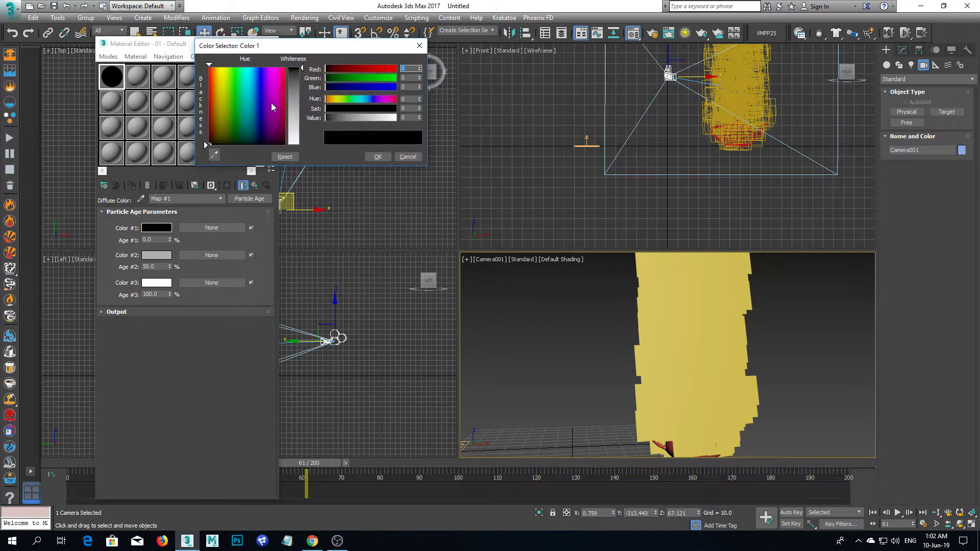
mouse_move(258, 85)
left_mouse_down()
mouse_move(268, 77)
mouse_move(256, 66)
left_mouse_up()
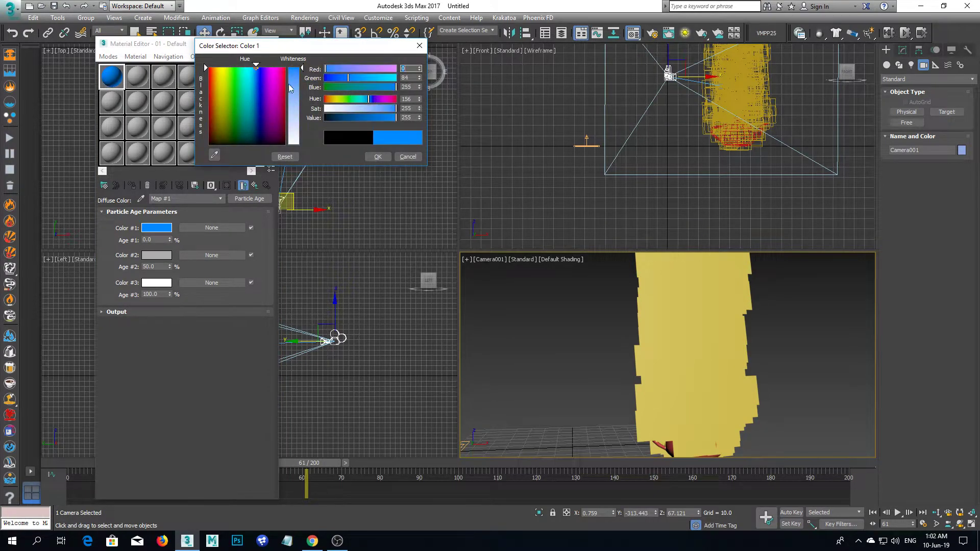
left_click(376, 157)
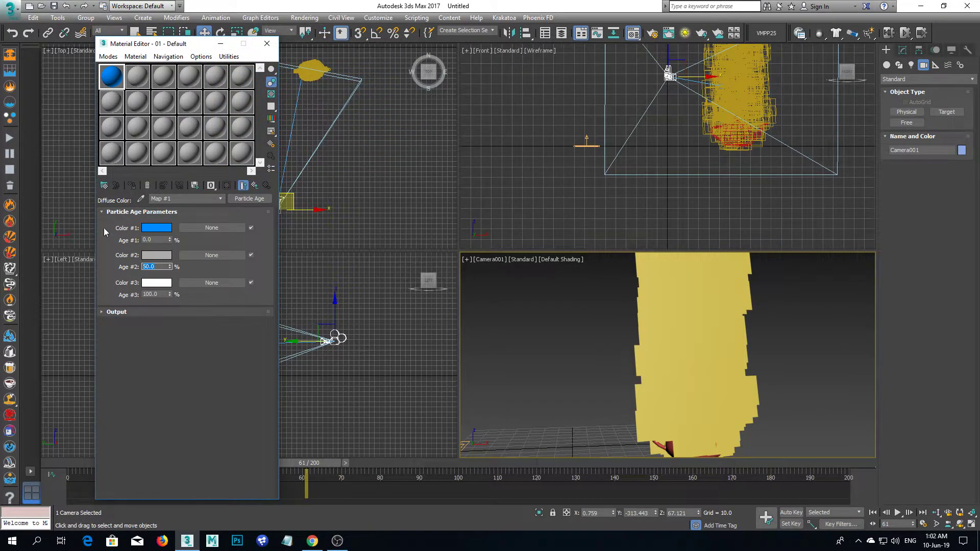
Set the Particle Age map's Age #2 to 30% and Color #2 to bright green
type("30")
left_click(157, 256)
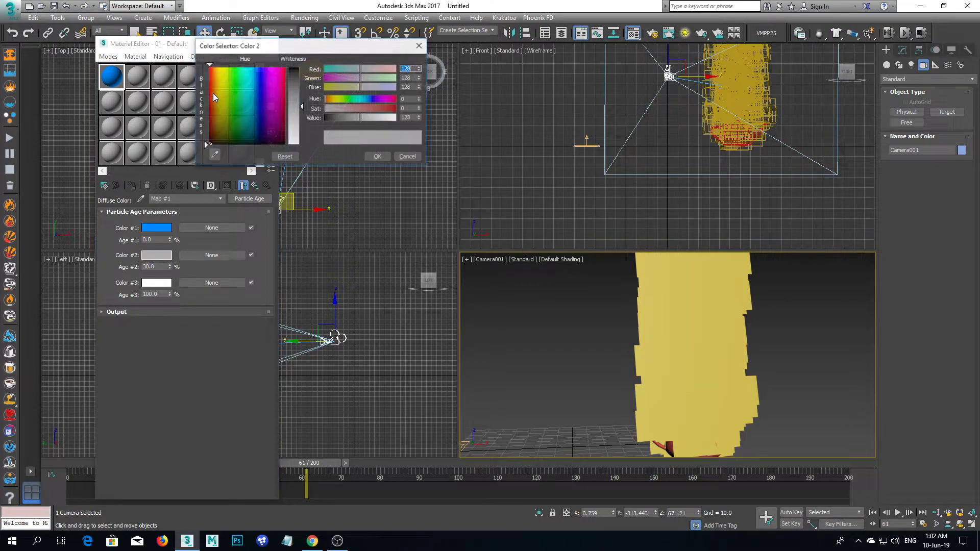
left_click(236, 68)
left_click_drag(294, 107, 302, 68)
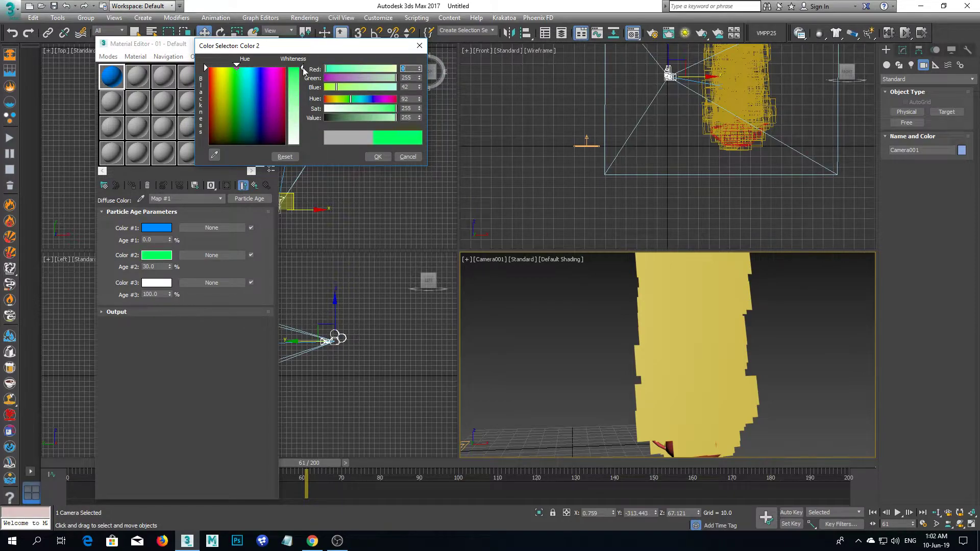
left_click(378, 157)
Set the Particle Age map's Age #3 to 75% and Color #3 to pure red, and return to the parent material
double_click(153, 294)
type("75")
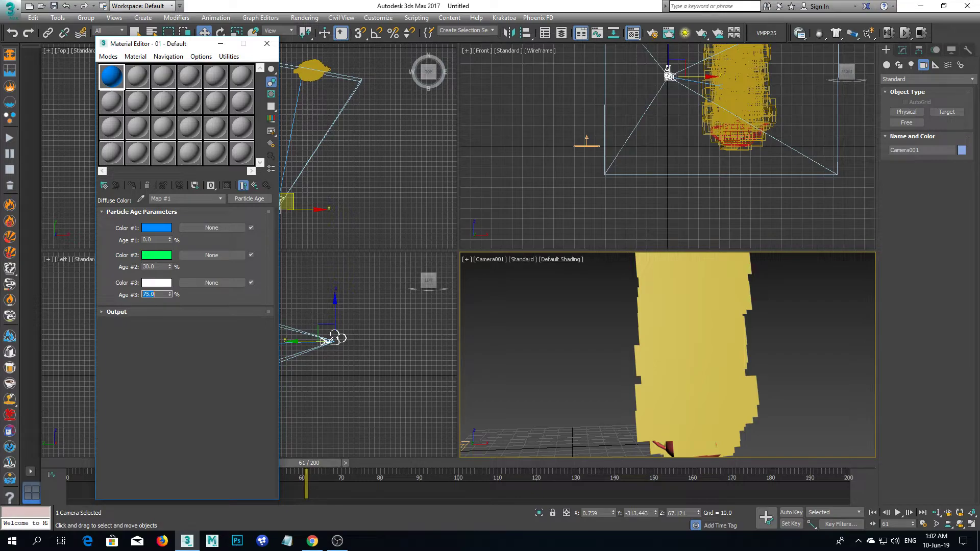
left_click(156, 283)
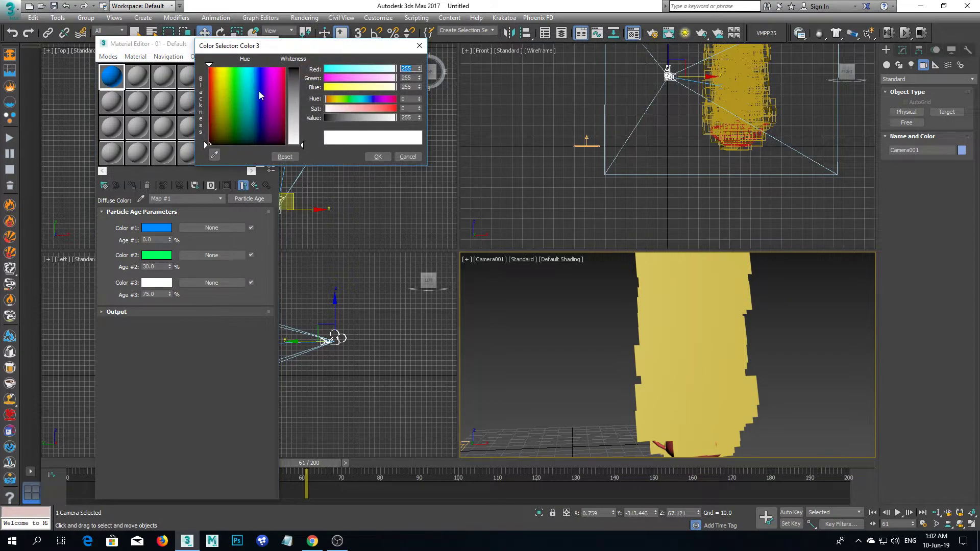
left_click_drag(294, 71, 284, 67)
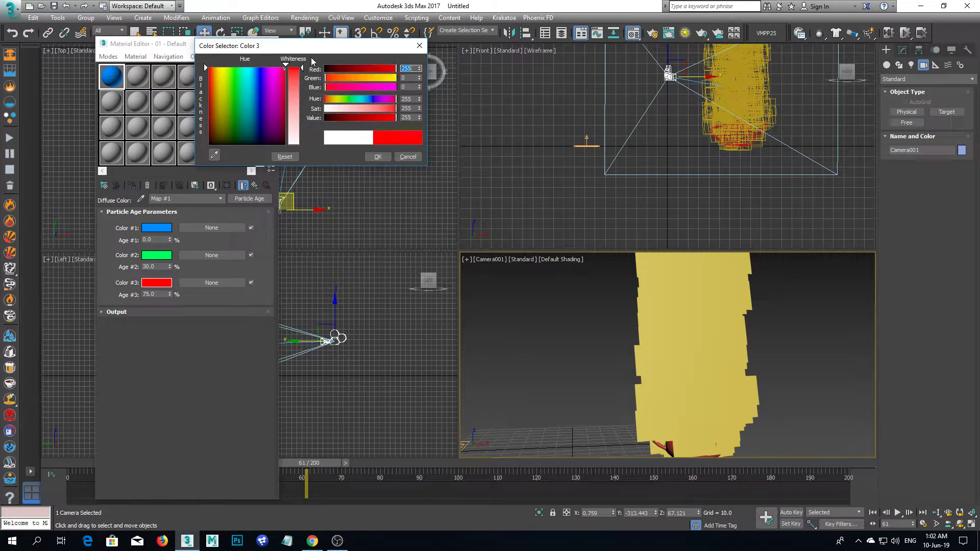
left_click(379, 157)
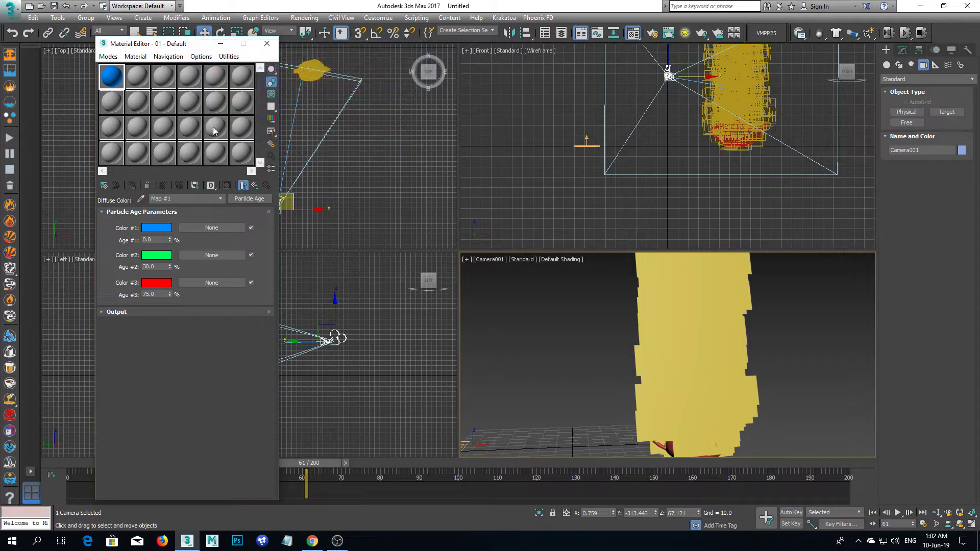
left_click(253, 186)
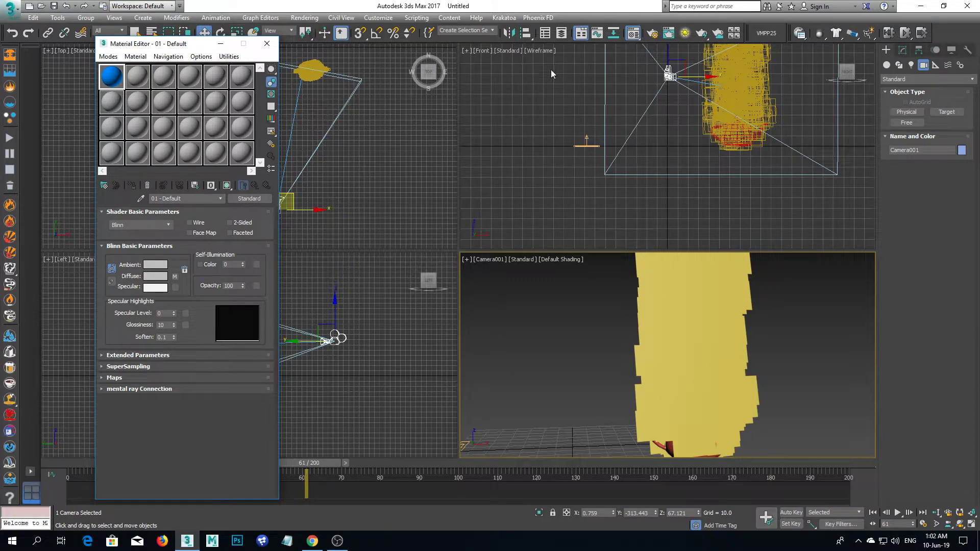
Open PF Source 001 in Particle View and add a Material Dynamic operator to Event 001 directly below Birth 001
left_click(586, 147)
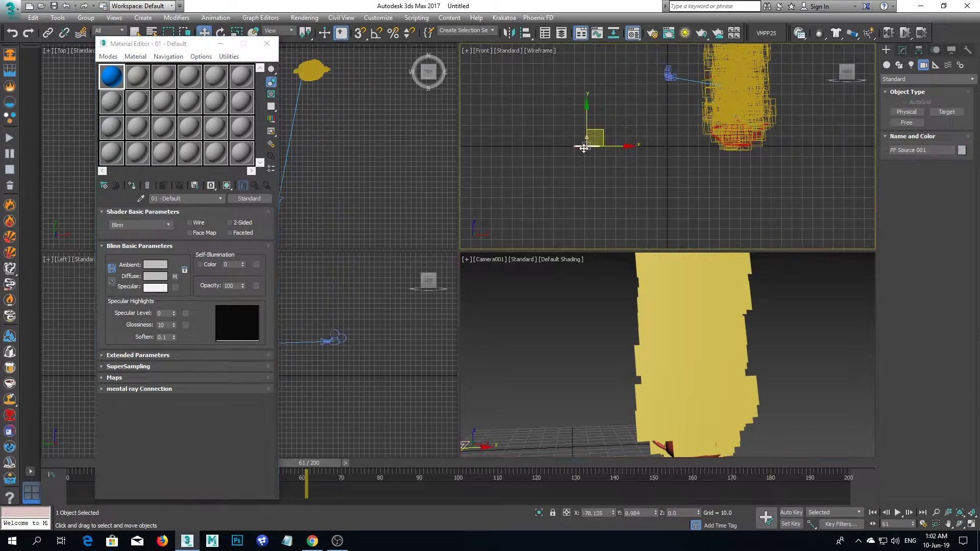
left_click(903, 49)
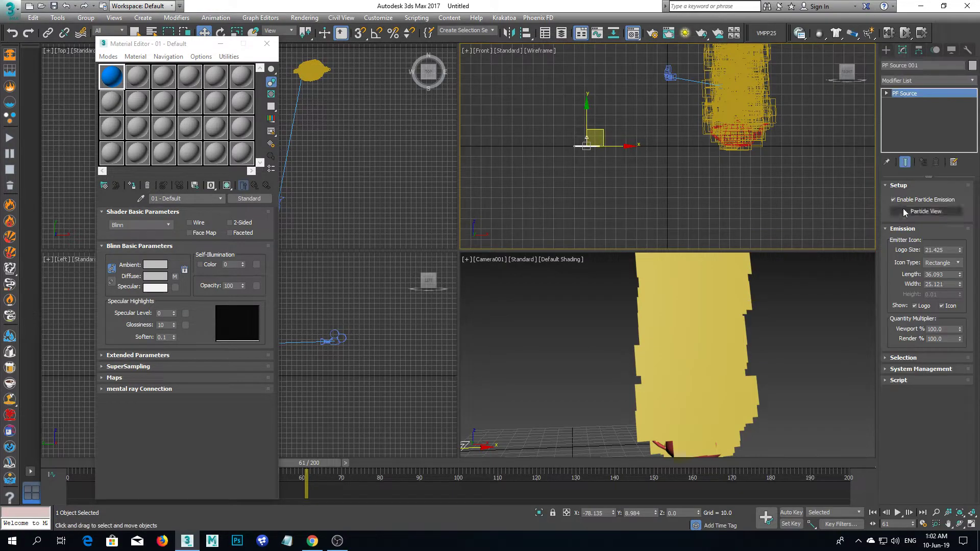
left_click(926, 211)
left_click_drag(230, 228, 661, 157)
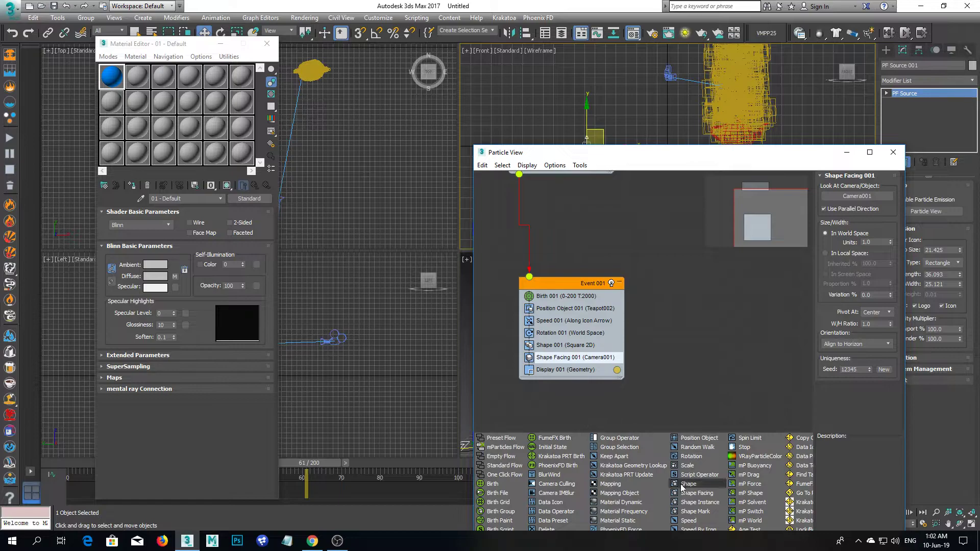
left_click_drag(593, 507, 536, 306)
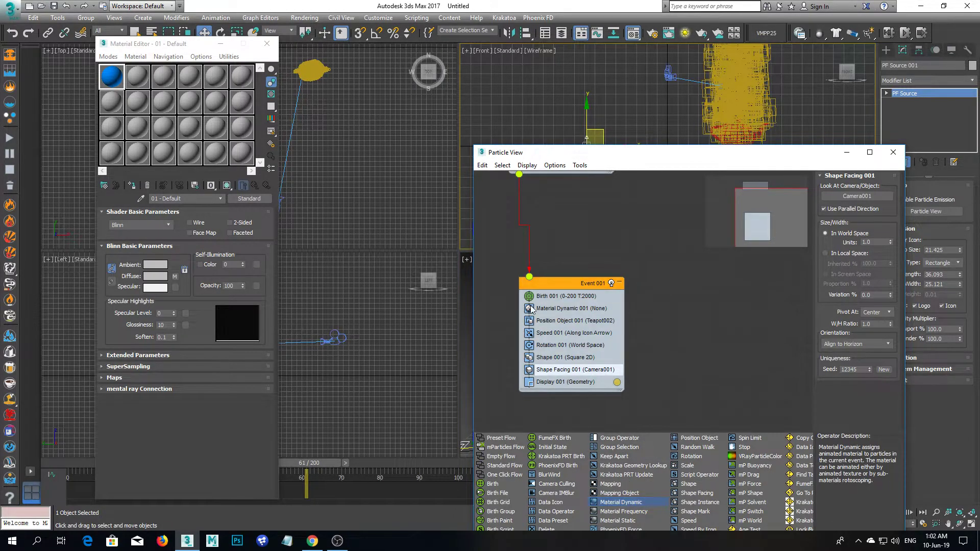
Assign the 01 - Default material to the Material Dynamic operator, and close Particle View and the Material Editor
left_click(111, 80)
left_click_drag(845, 201, 845, 200)
left_click(668, 397)
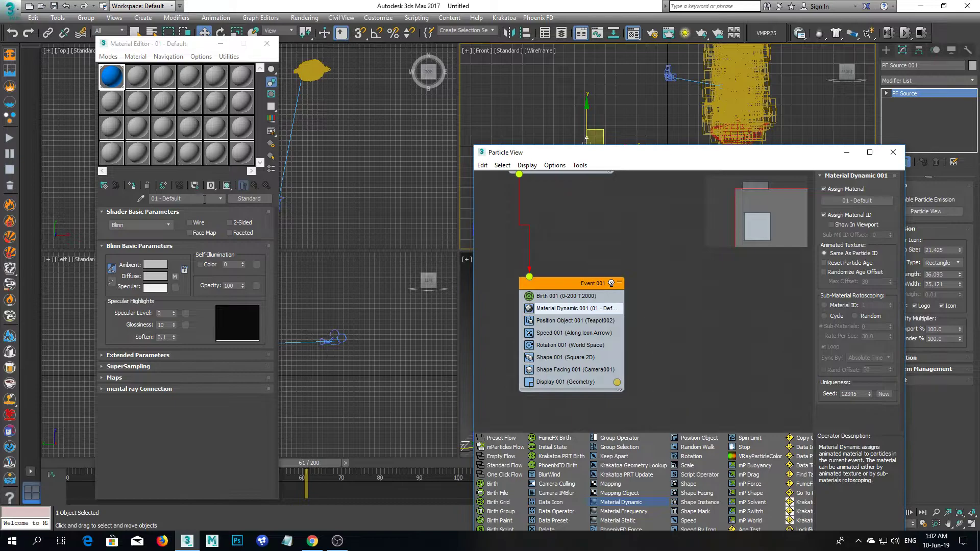
left_click(893, 152)
left_click(267, 43)
Advance the timeline to frame 117 with the Camera001 view active
left_click(705, 363)
key("q")
left_click_drag(312, 464, 518, 467)
key("w")
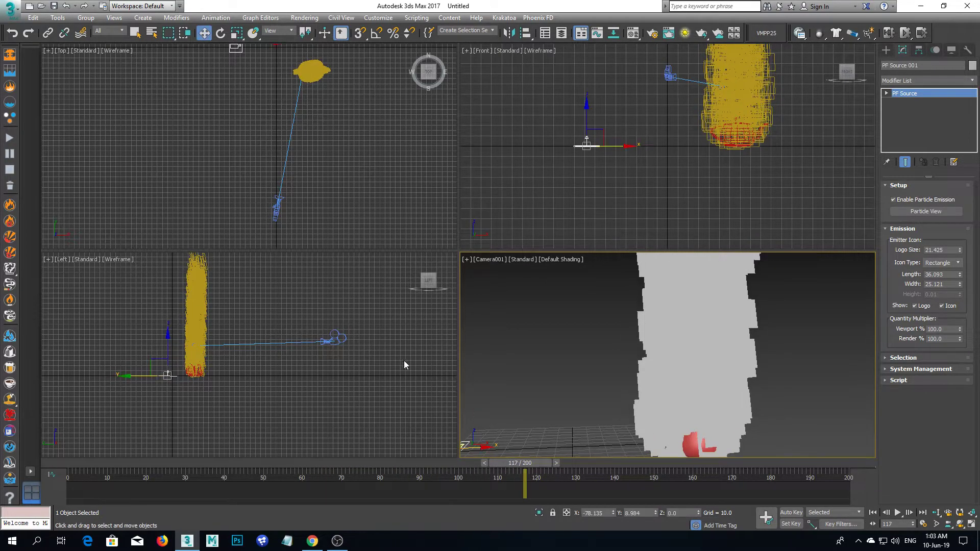
Widen Camera001's lens to about 17.5 mm and shift the camera to about X 27, Z 116 to frame the full particle column
left_click(343, 336)
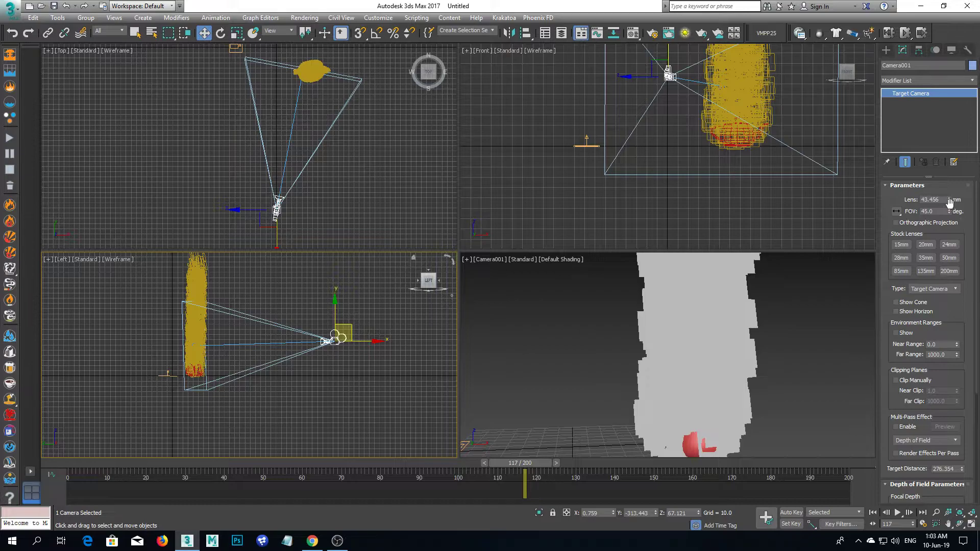
left_click_drag(951, 204, 951, 220)
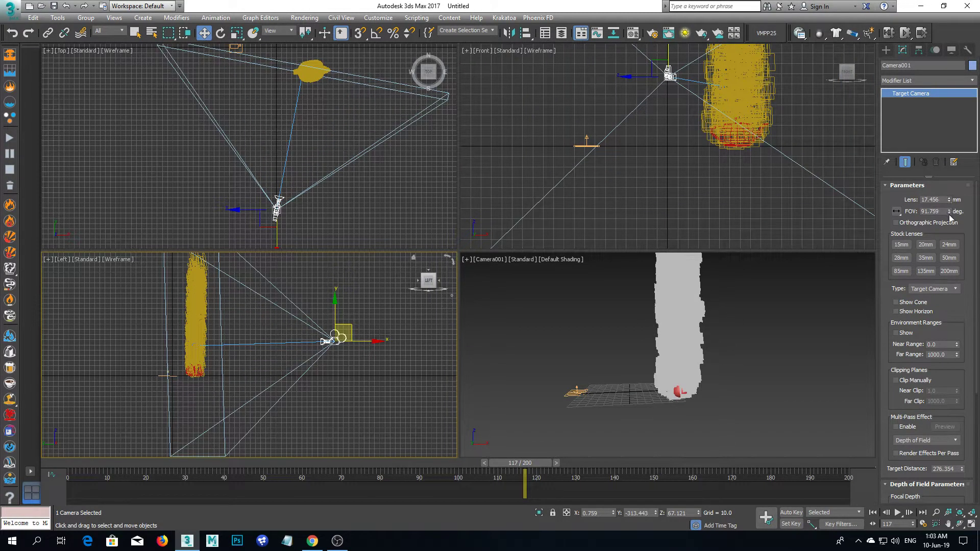
middle_click_drag(739, 342, 715, 378)
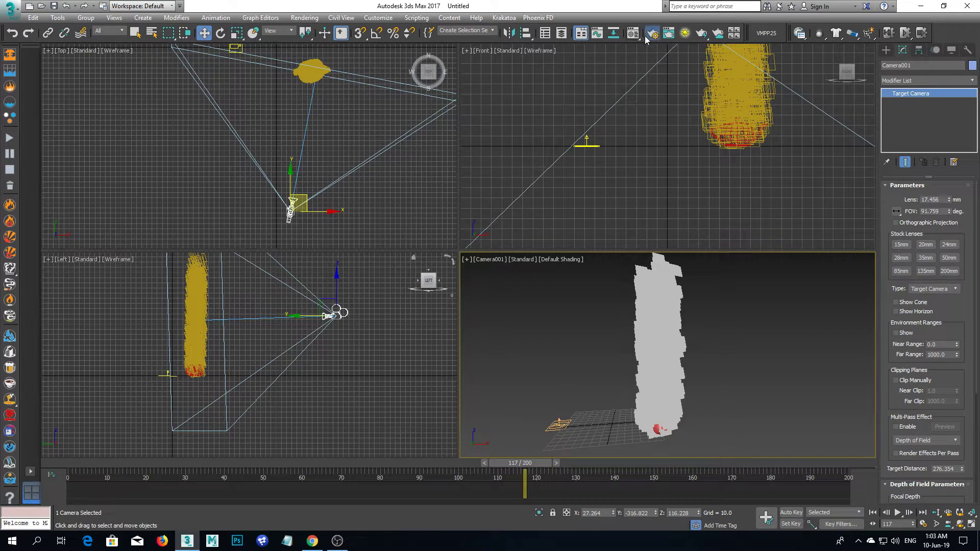
Switch the renderer to Scanline Renderer, render the Camera001 view at frame 117, and close the render windows
key("F10")
left_click(640, 128)
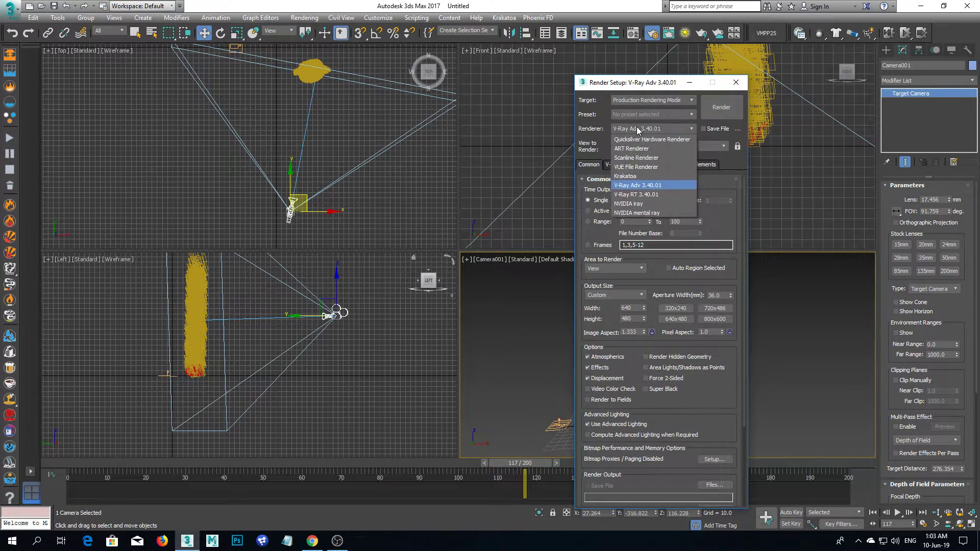
left_click(625, 158)
left_click(721, 107)
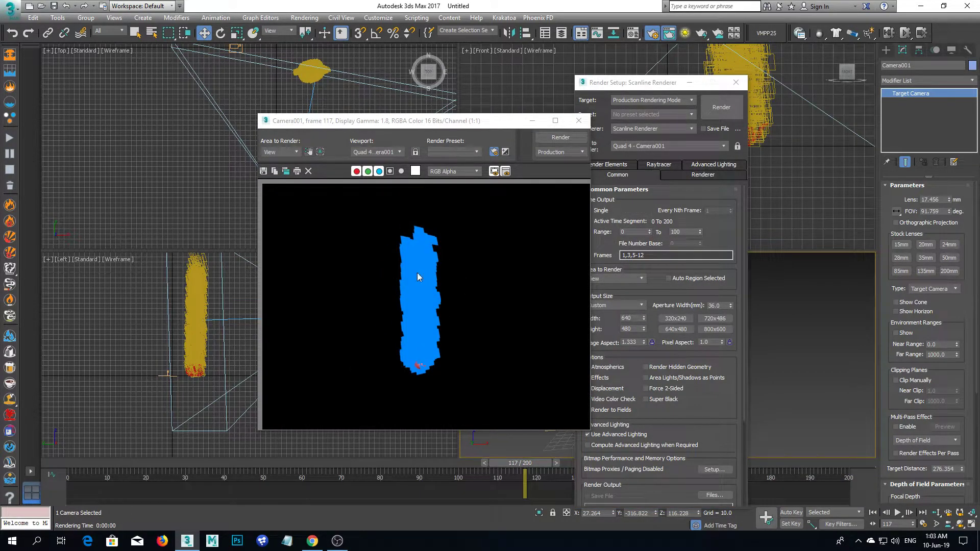
left_click(578, 121)
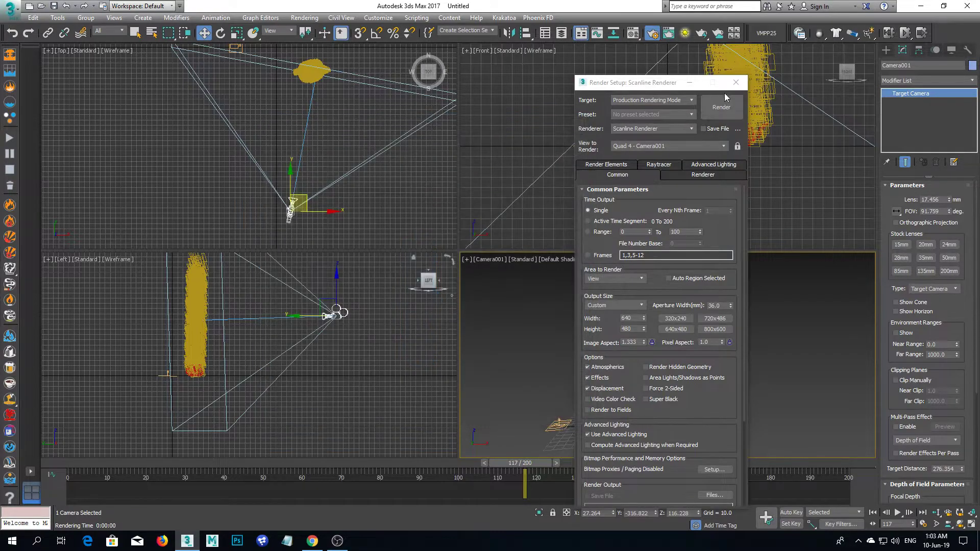
left_click(735, 82)
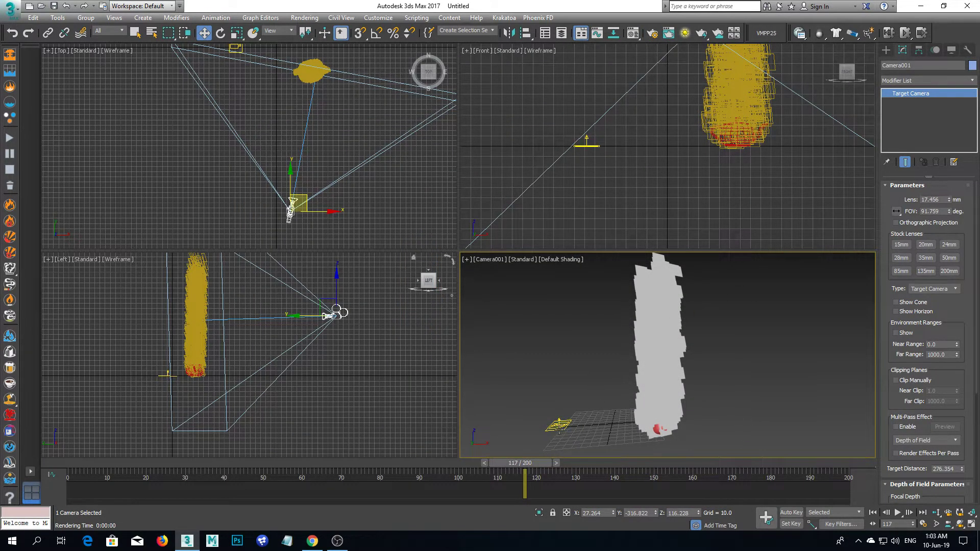
Reopen Particle View for the particle source and add a Delete operator to Event 001 directly below Shape Facing 001
left_click(559, 425)
left_click(909, 212)
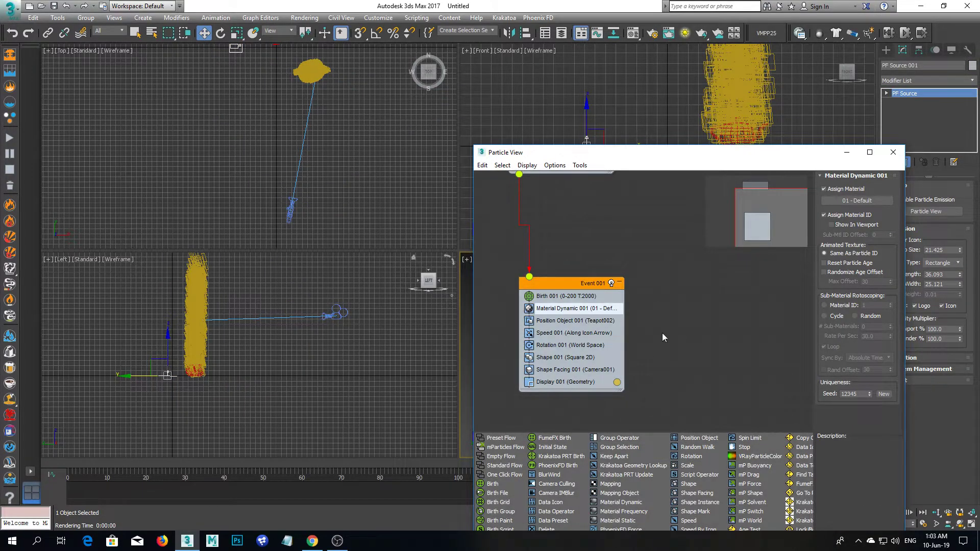
left_click_drag(663, 162, 494, 73)
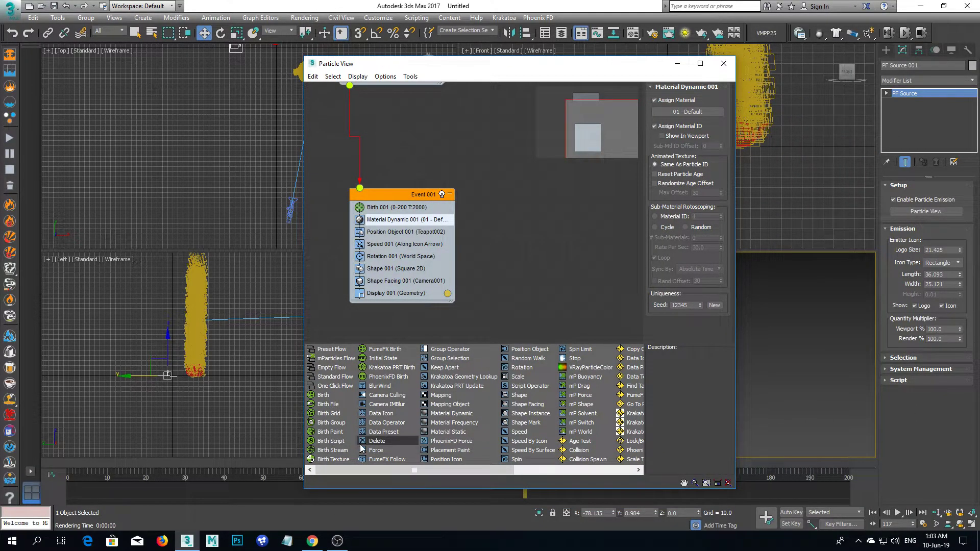
left_click_drag(364, 442, 395, 294)
left_click(371, 294)
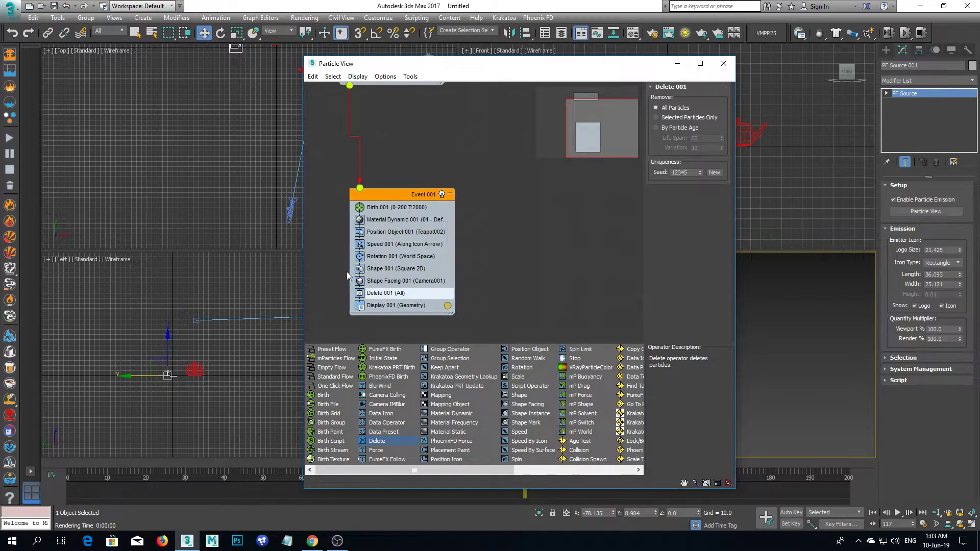
Set the Delete operator to remove particles By Particle Age with a Variation of 0
left_click(656, 128)
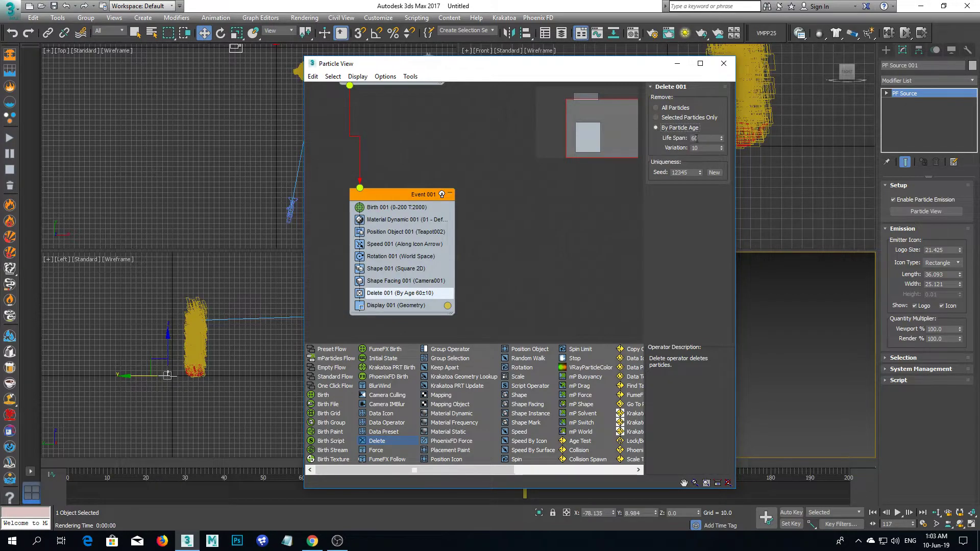
type("0")
key("Return")
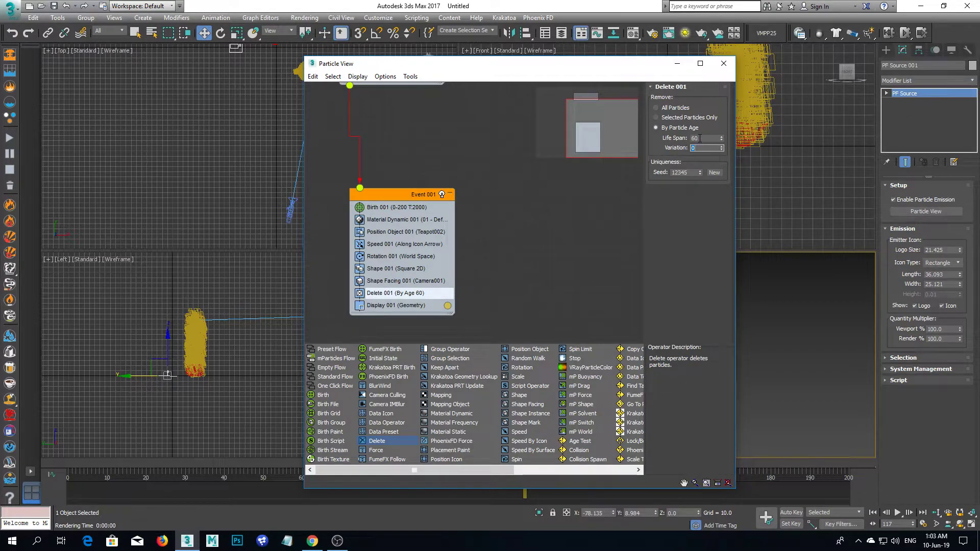
Move Particle View clear of the camera viewport, try Delete Life Span values of 40 and 60, and settle on 80
left_click_drag(549, 67, 294, 95)
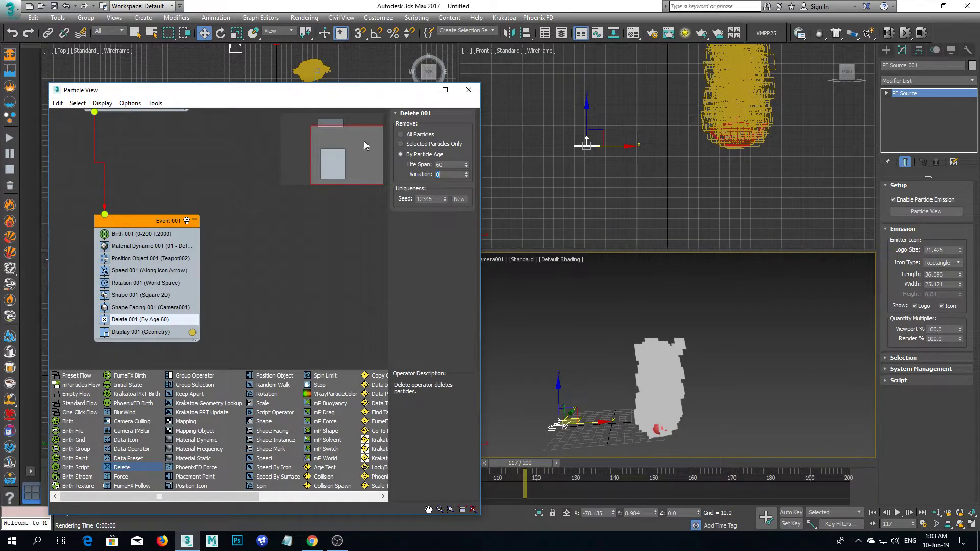
left_click(453, 164)
key("Return")
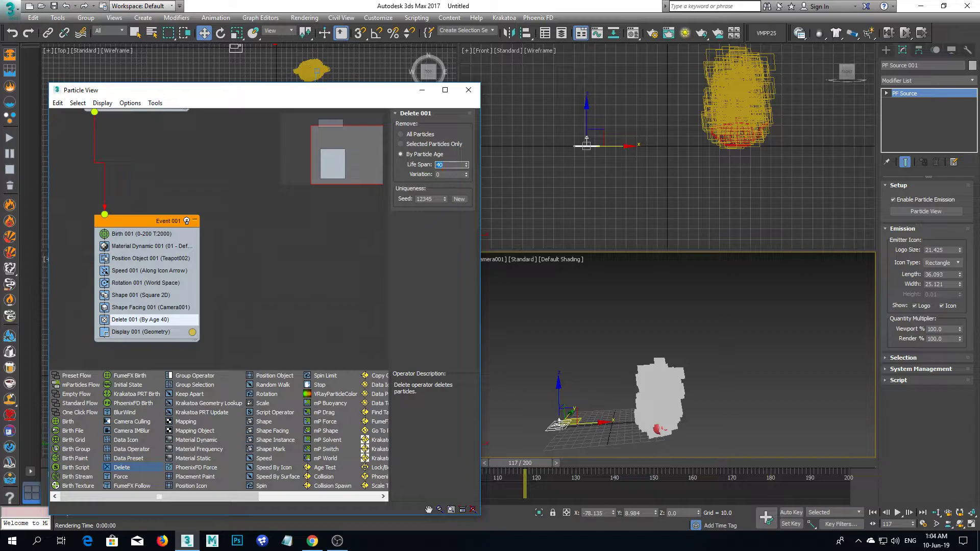
type("60")
key("Return")
type("80")
key("Return")
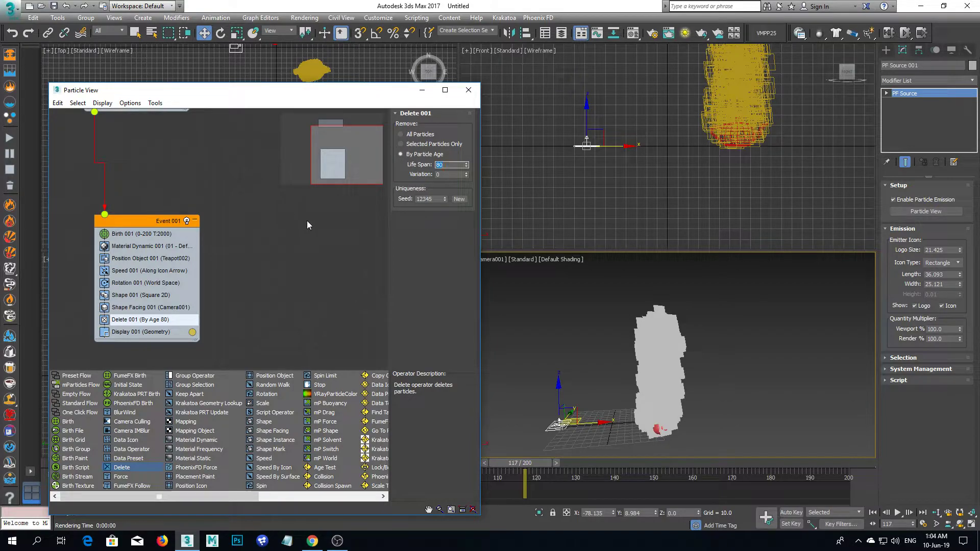
Close Particle View, go to frame 107, render the Camera001 view, and close the render window
left_click(468, 90)
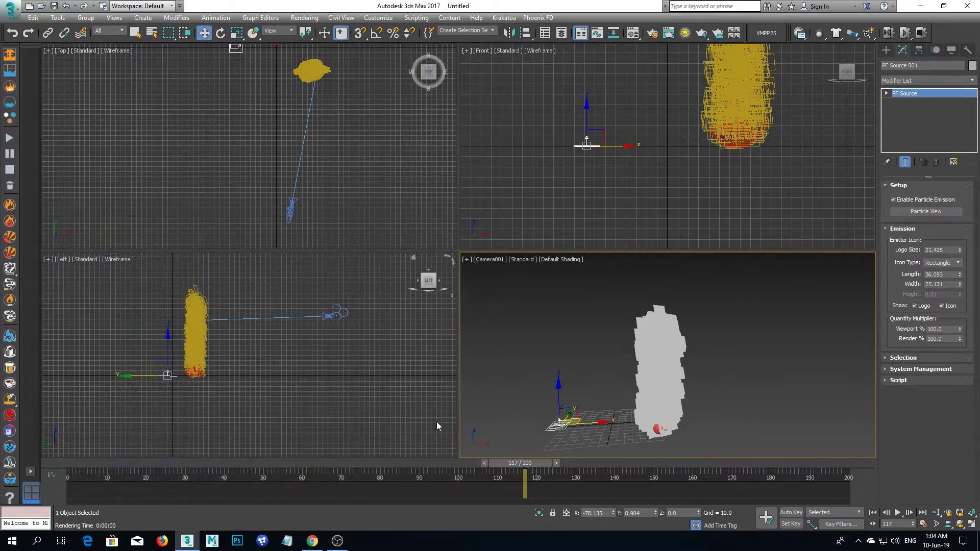
left_click_drag(524, 464, 486, 474)
key("w")
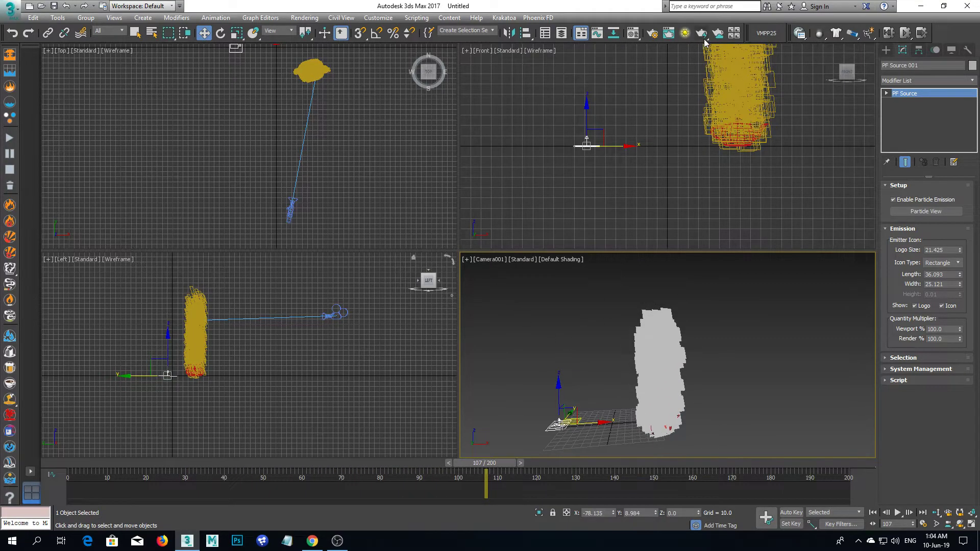
key("shift+q")
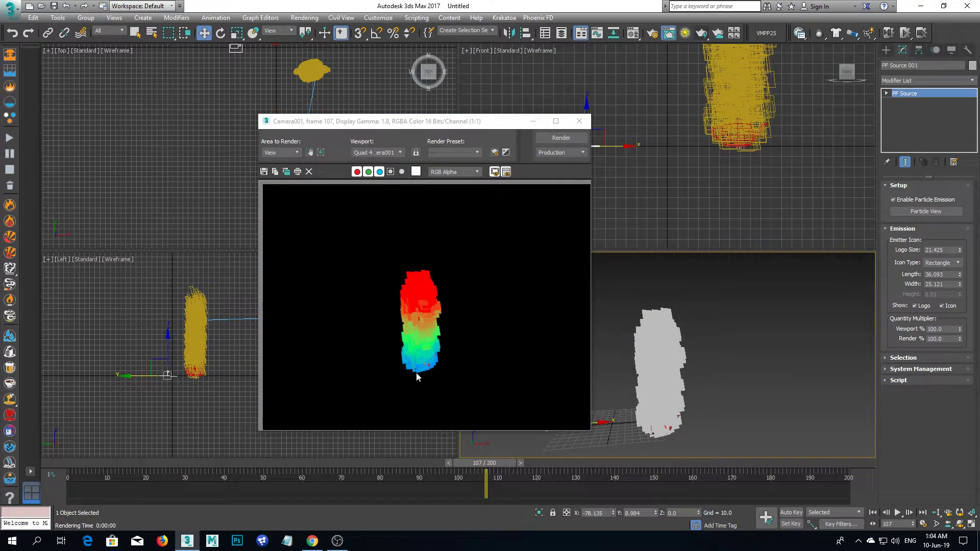
left_click(580, 121)
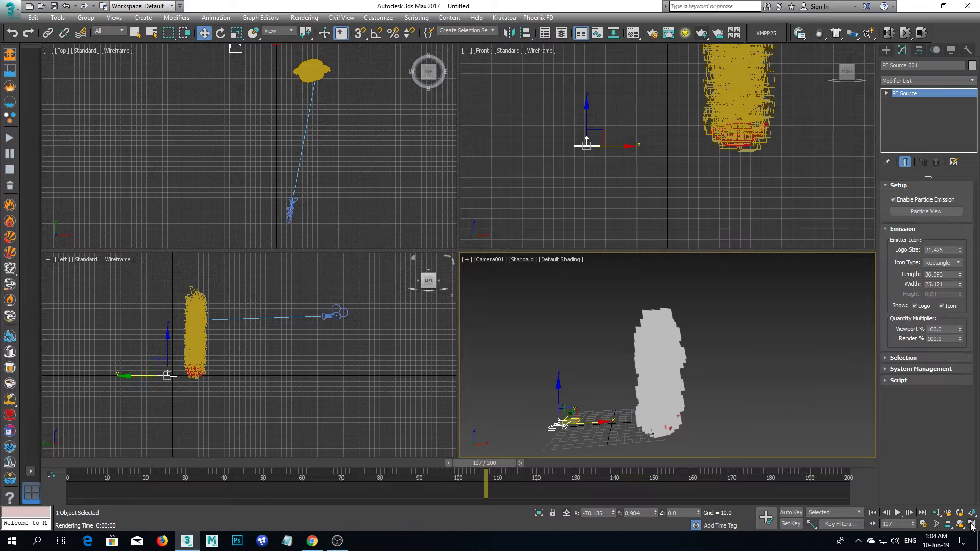
In the maximized camera view's Material Editor, assign a Noise map to the Diffuse color of the second material slot and isolate the map in its sample
key("alt+w")
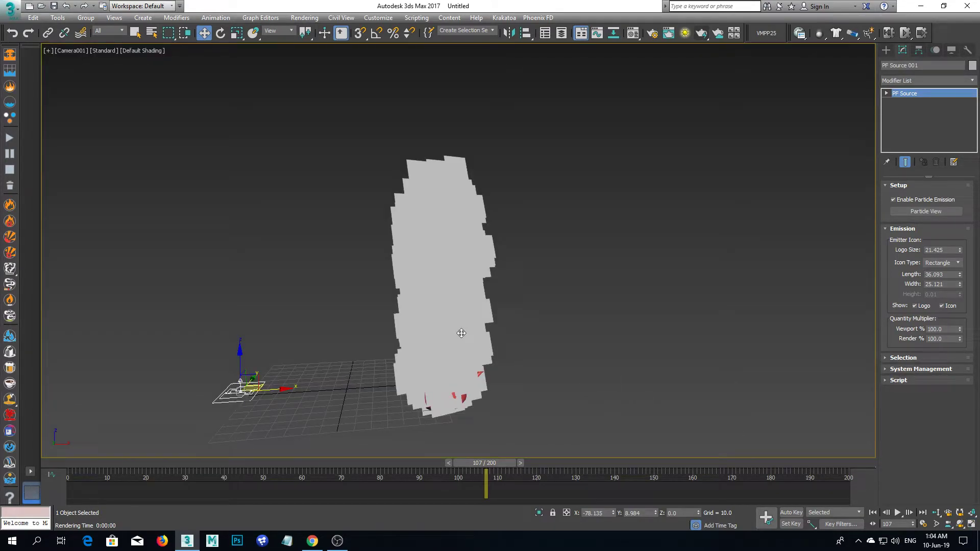
key("m")
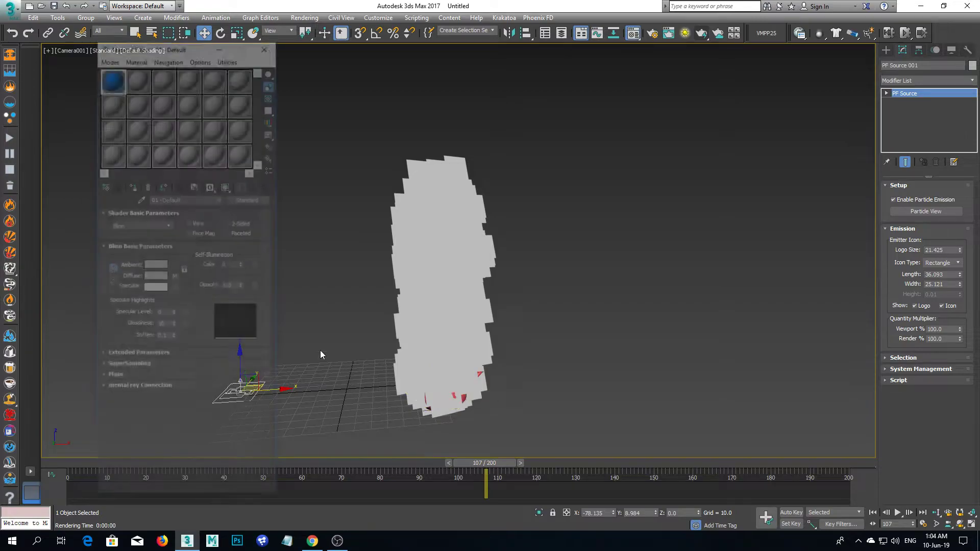
left_click(135, 84)
left_click(175, 276)
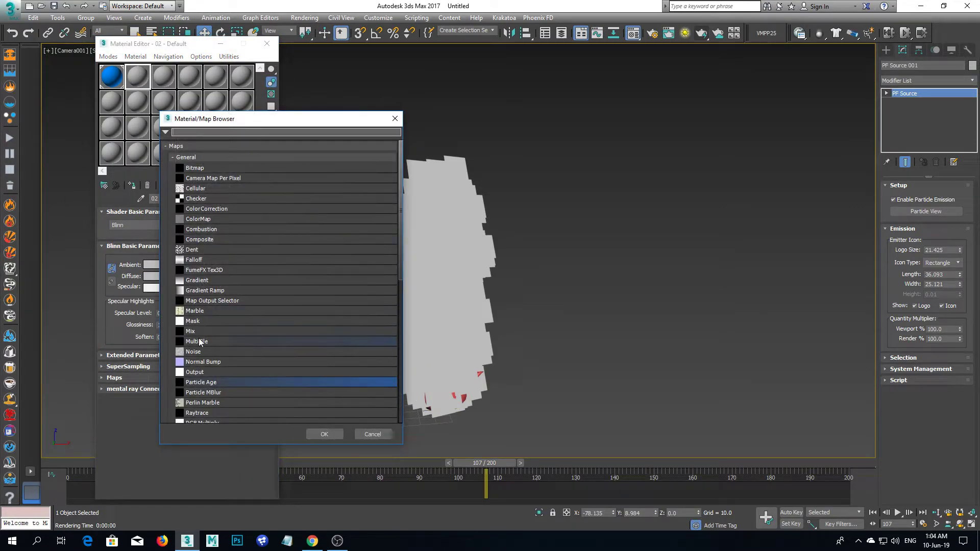
double_click(203, 350)
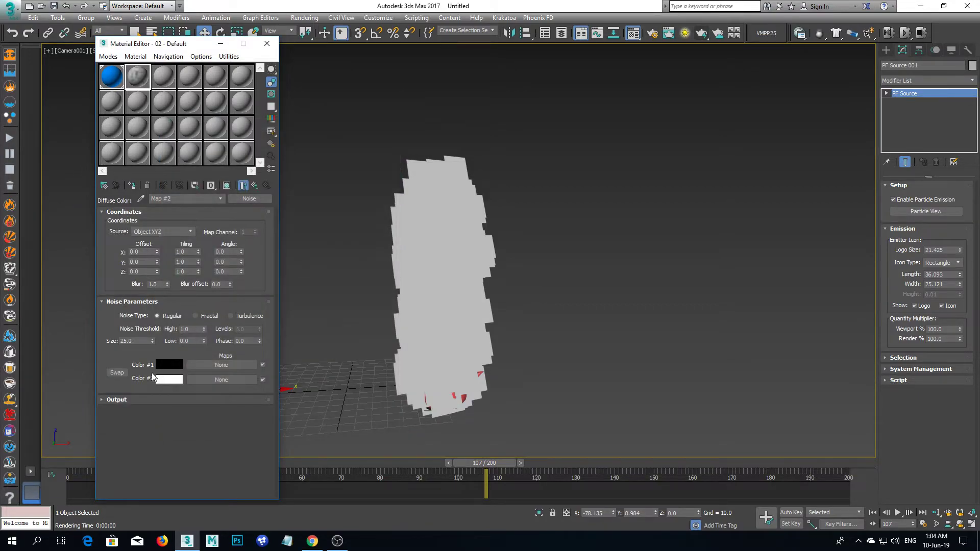
left_click(243, 185)
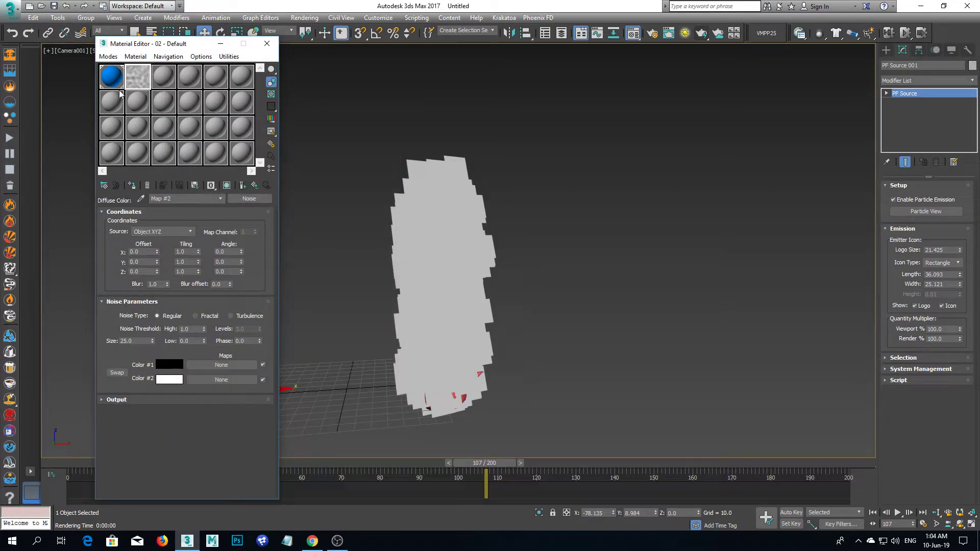
Using an enlarged preview of the Noise map, darken its Color #2 to a grey of about 67 and close the preview
double_click(146, 81)
left_click_drag(341, 81, 643, 95)
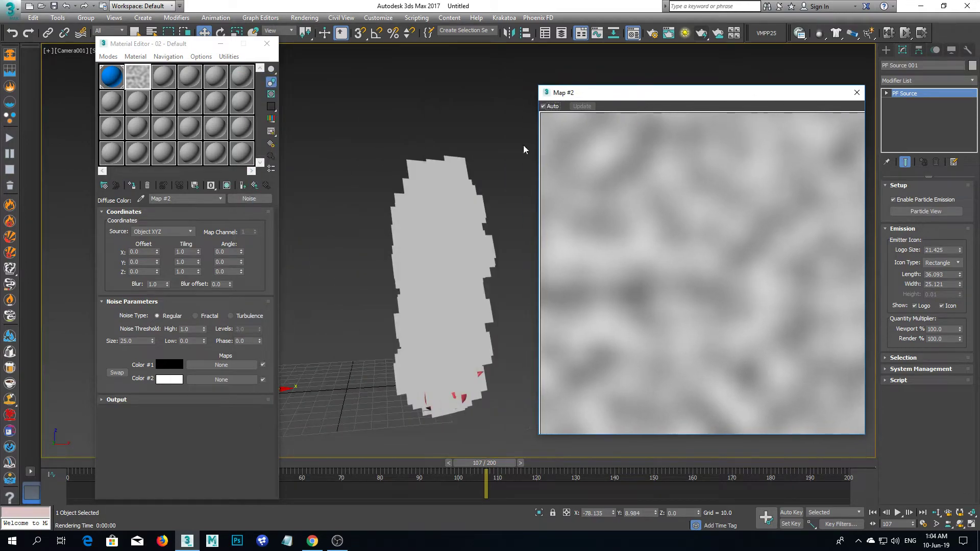
left_click(176, 379)
left_click_drag(303, 148, 303, 88)
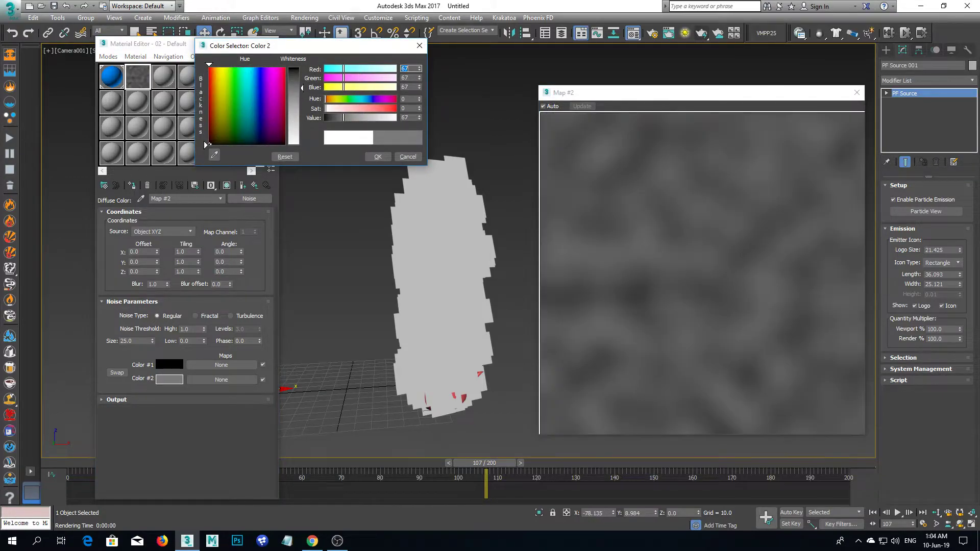
left_click(378, 157)
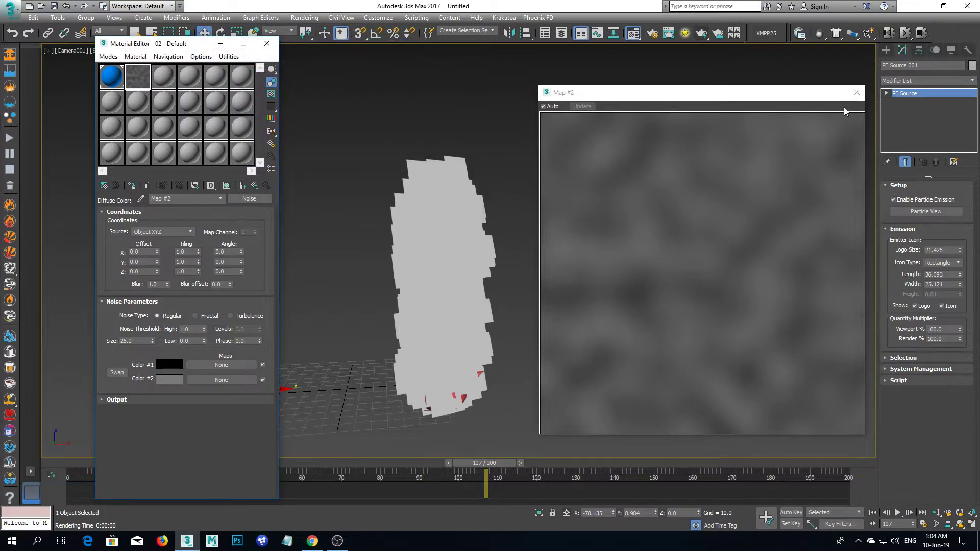
left_click(856, 93)
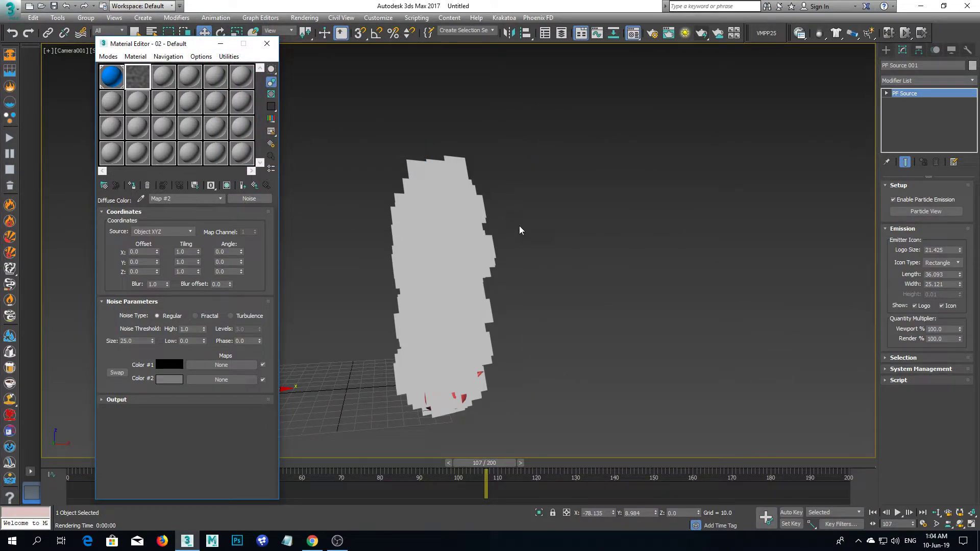
Assign the 02 - Default noise material to the Material Dynamic 001 operator as an Instance and close Particle View
middle_click_drag(314, 380, 450, 376)
left_click(914, 212)
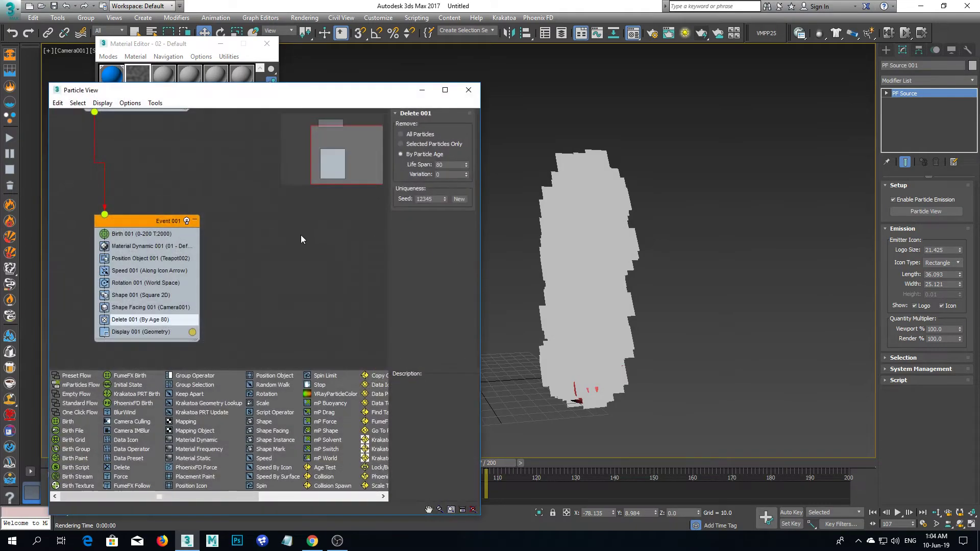
left_click(134, 249)
left_click_drag(286, 93, 322, 163)
left_click_drag(136, 84, 466, 210)
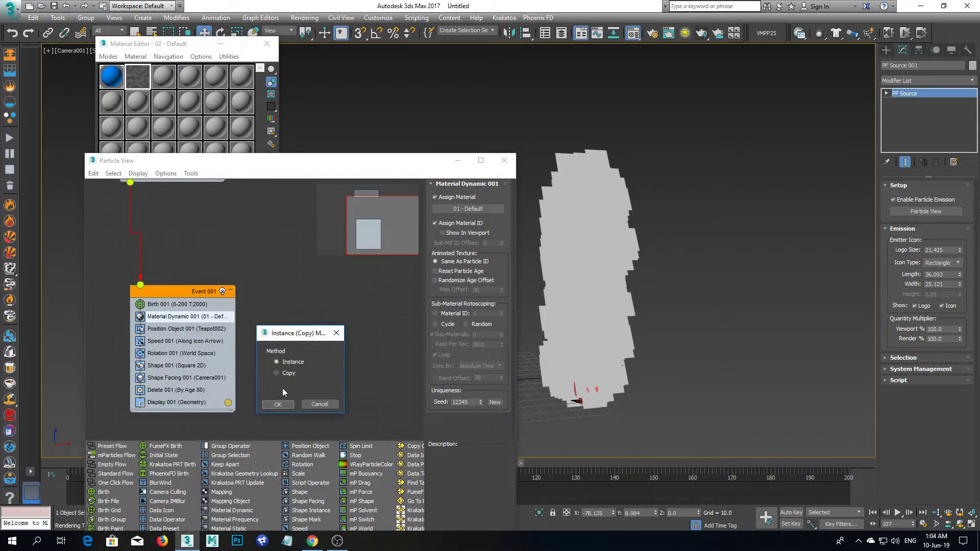
left_click(268, 404)
left_click(504, 160)
Shift the camera view to reframe the particle column, render frame 107, and close the render window
middle_click_drag(613, 279, 528, 271)
left_click(686, 34)
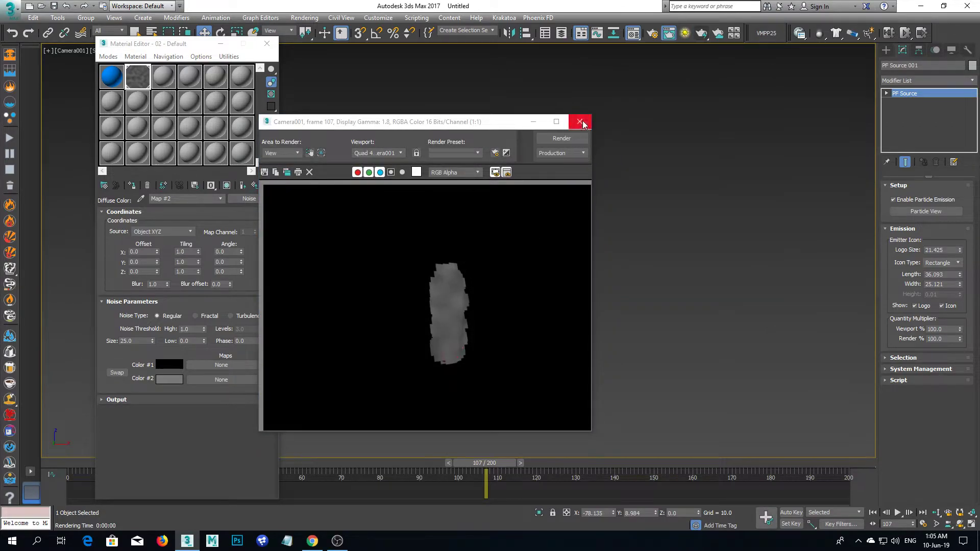
left_click(580, 122)
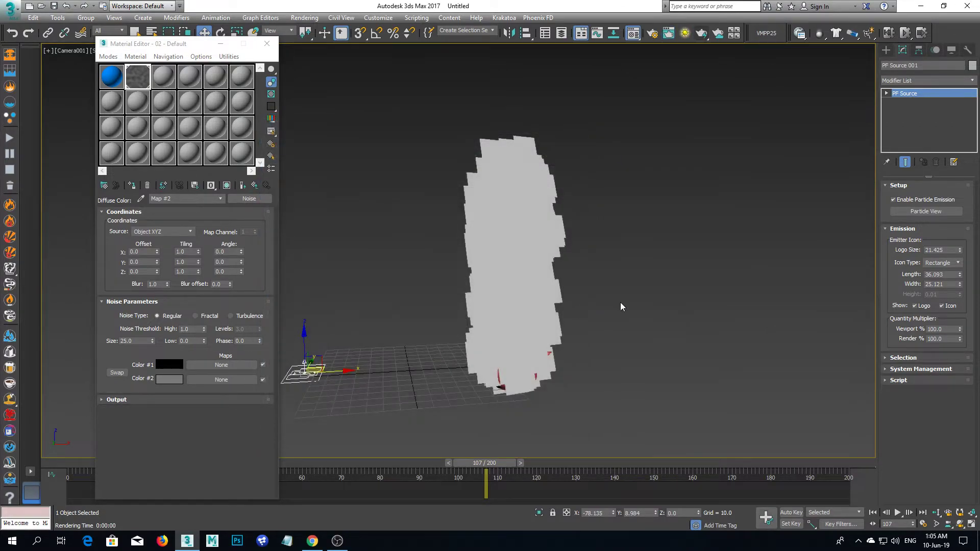
Return to the four-viewport layout, close the Material Editor, and move Camera001 closer to the particles, to about X 76, Y -178
left_click(970, 525)
left_click(267, 44)
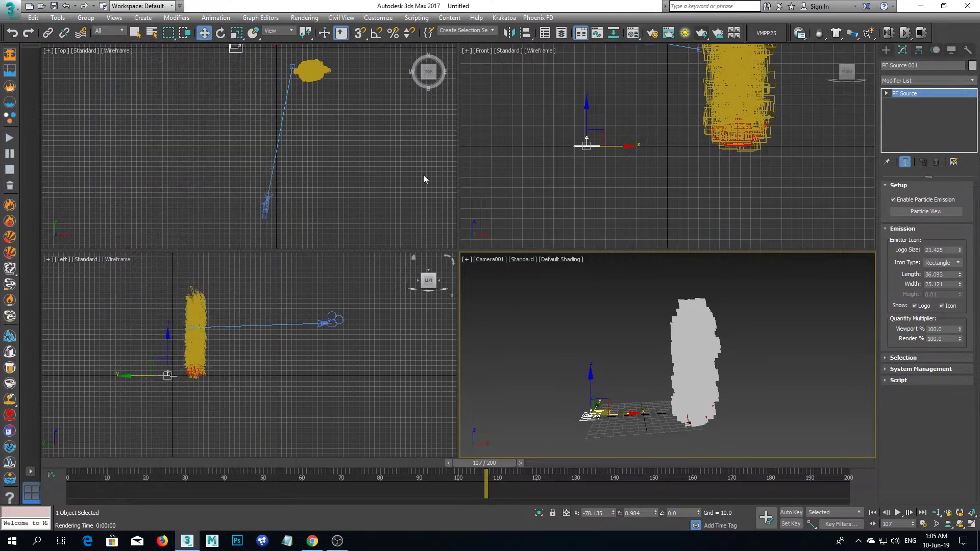
left_click(270, 208)
left_click_drag(277, 192, 326, 125)
right_click(552, 328)
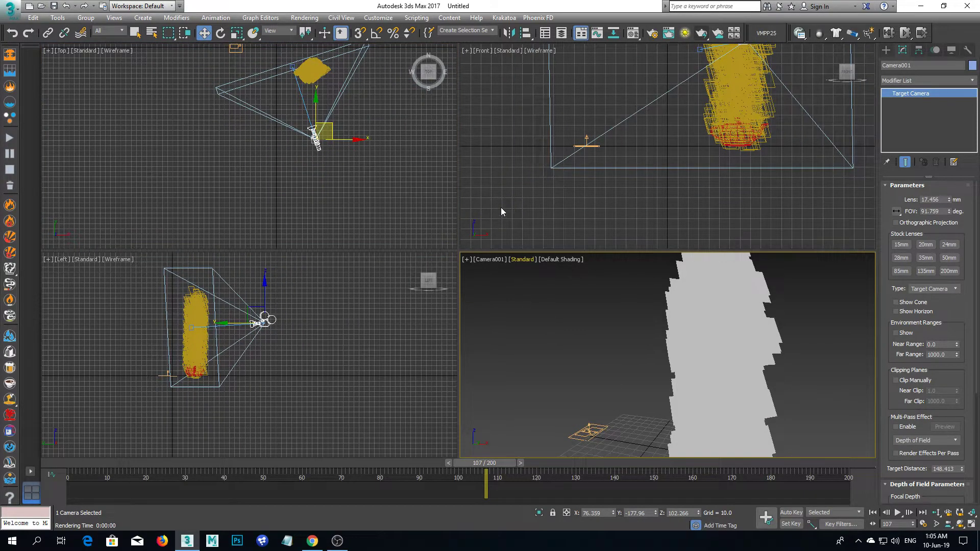
Show safe frames in the Camera001 viewport only, render it at frame 107, and close the render window
right_click(501, 210)
key("shift+f")
right_click(583, 322)
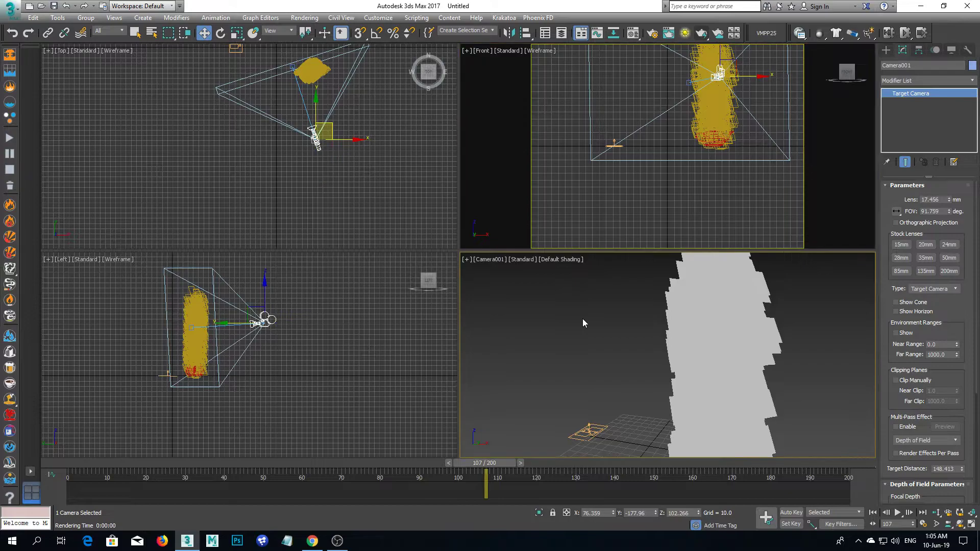
key("shift+f")
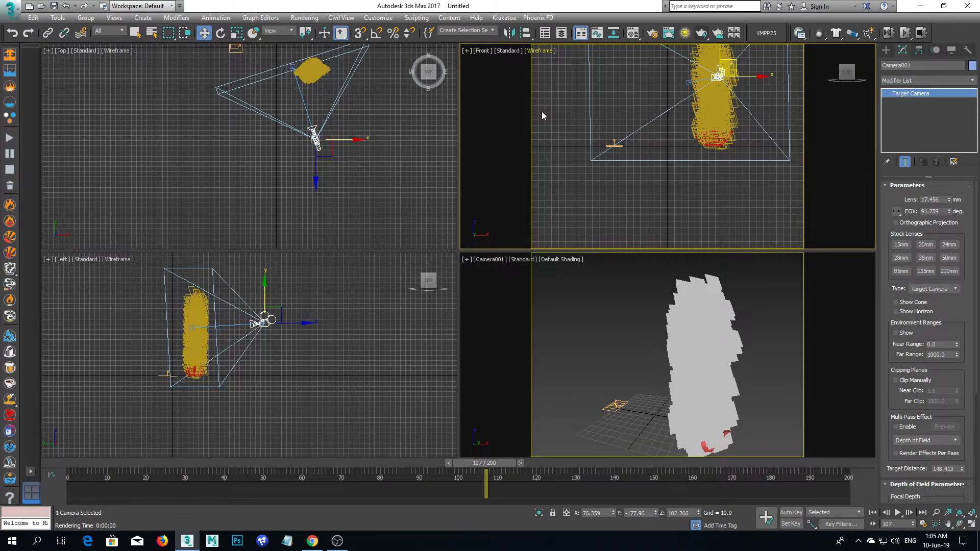
key("shift+f")
right_click(618, 300)
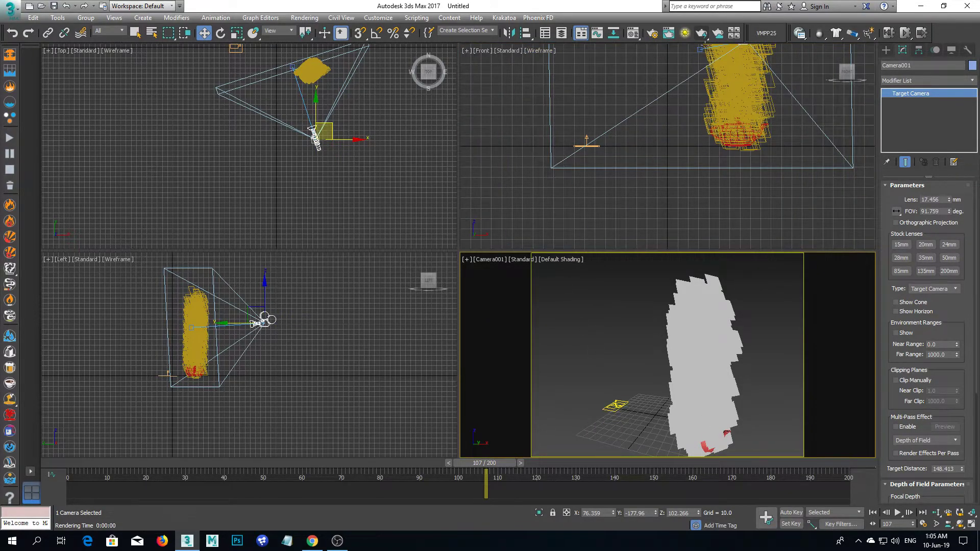
left_click(703, 34)
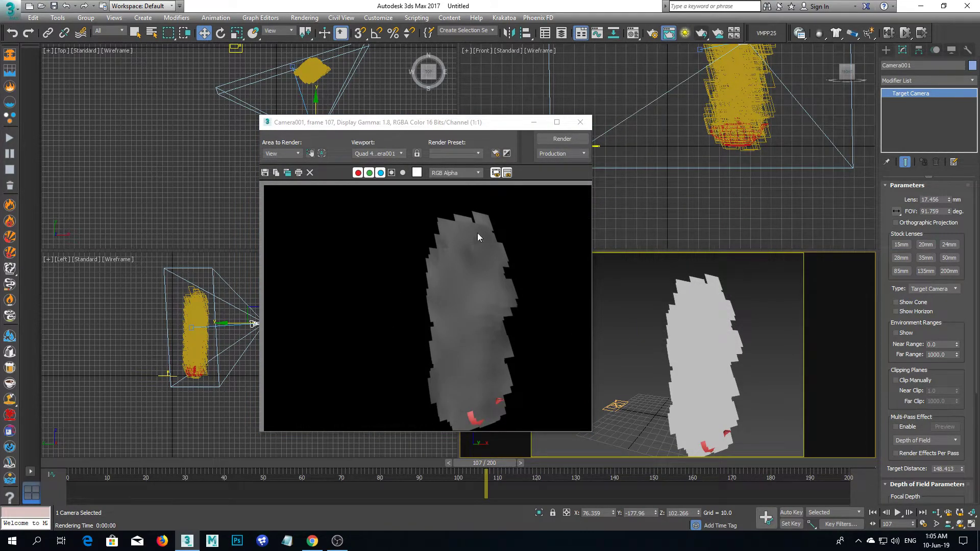
left_click(580, 122)
Move the camera target in the Top view to about X 70, Y -57, then select Camera001 and activate its viewport
right_click(324, 136)
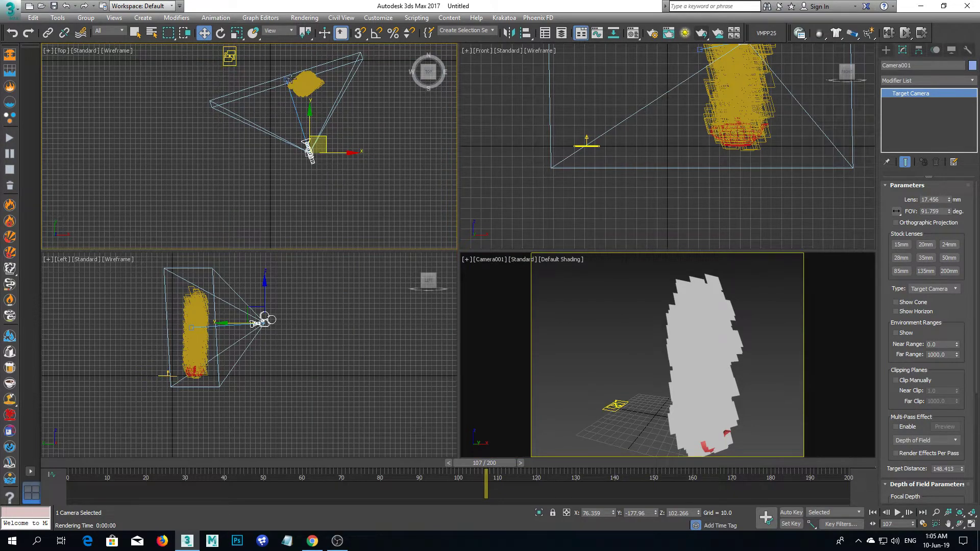
left_click_drag(286, 80, 323, 75)
left_click(310, 149)
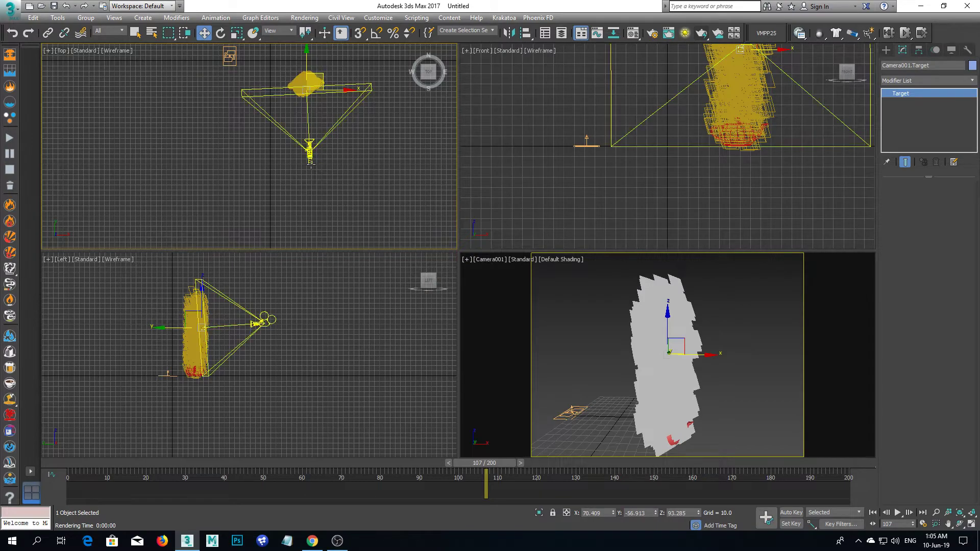
right_click(524, 334)
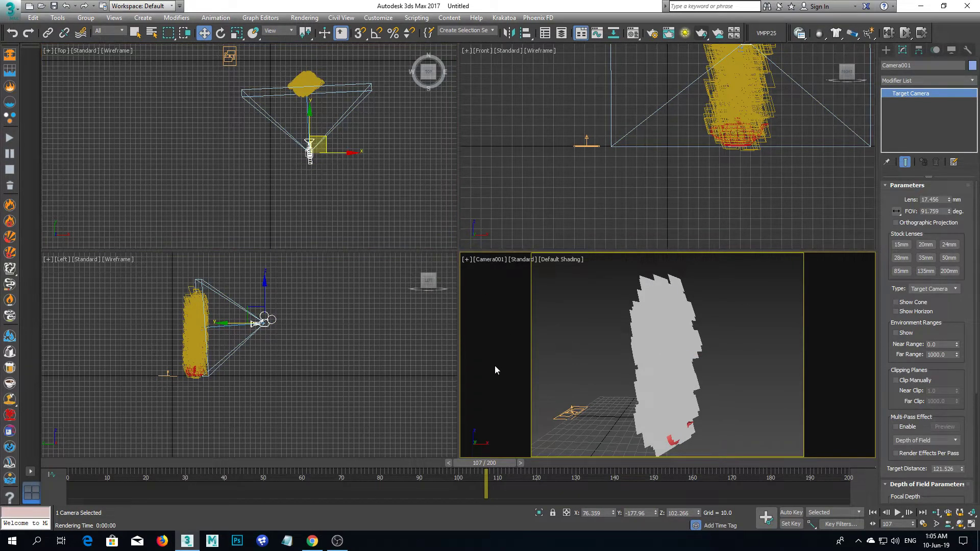
Go to frame 85, render the Camera001 view, and close the render window
left_click_drag(493, 463, 399, 485)
key("w")
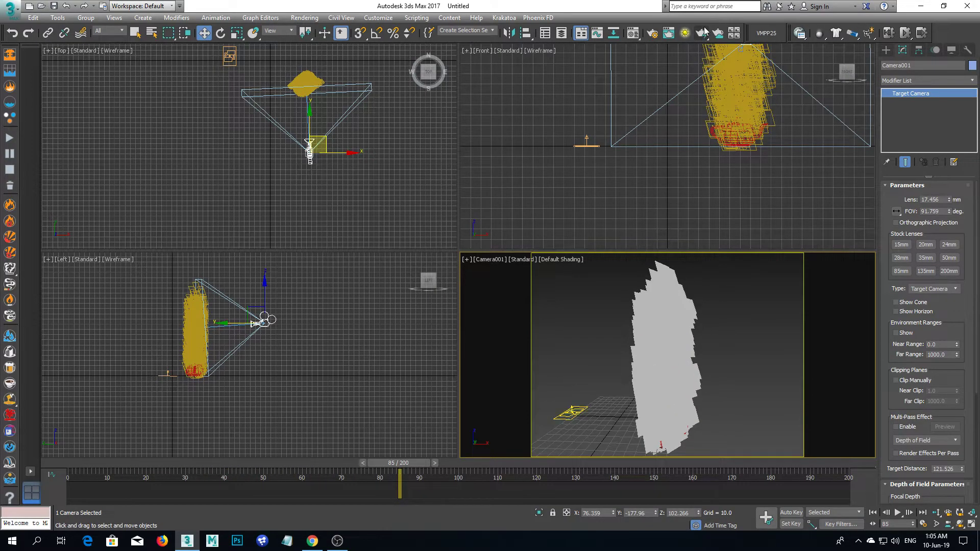
left_click(701, 33)
left_click(577, 126)
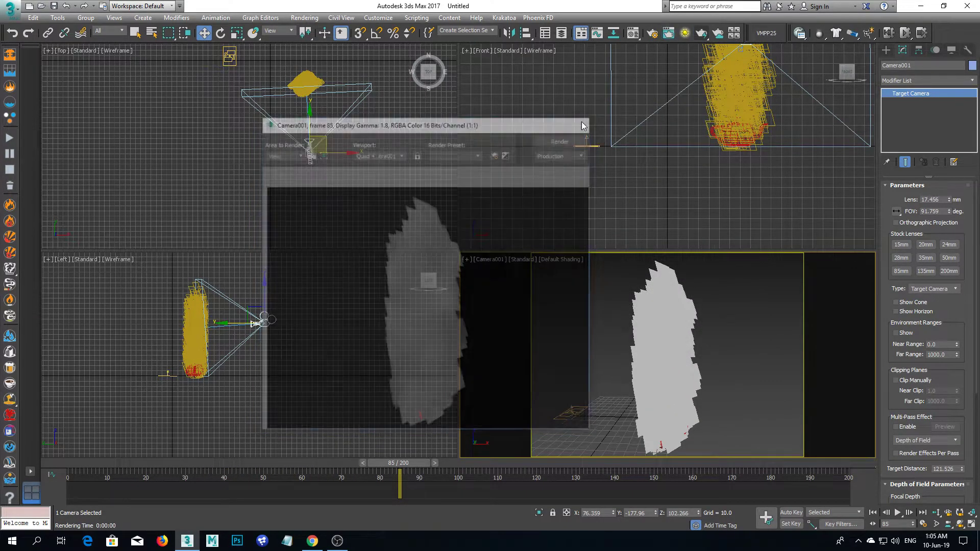
Reopen Particle View for the particle source, turn off Use Parallel Direction in Shape Facing 001, and close Particle View
left_click(229, 56)
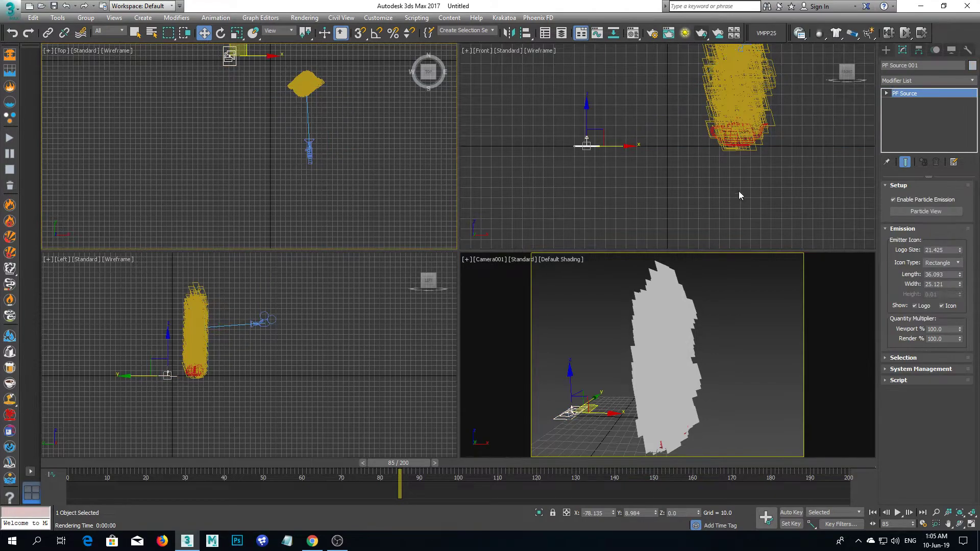
left_click(925, 211)
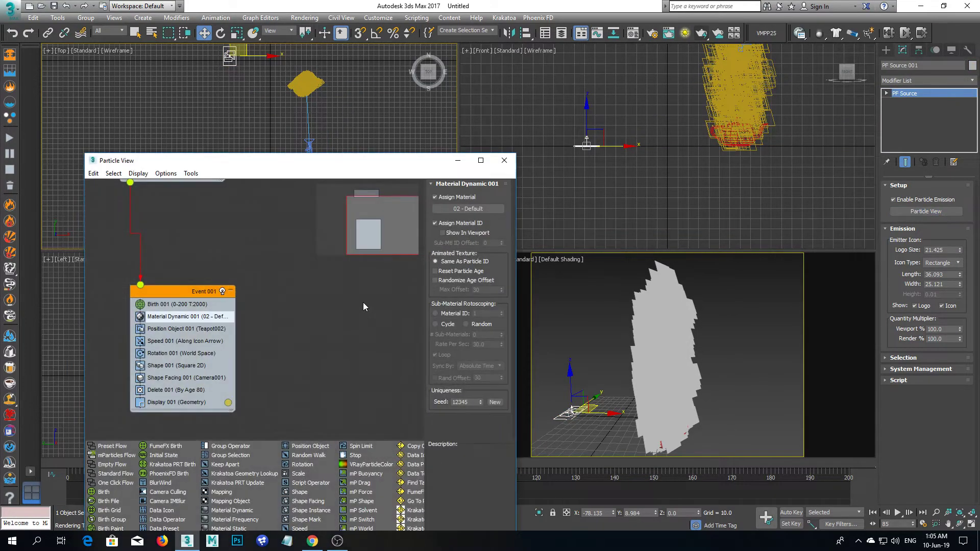
left_click(171, 380)
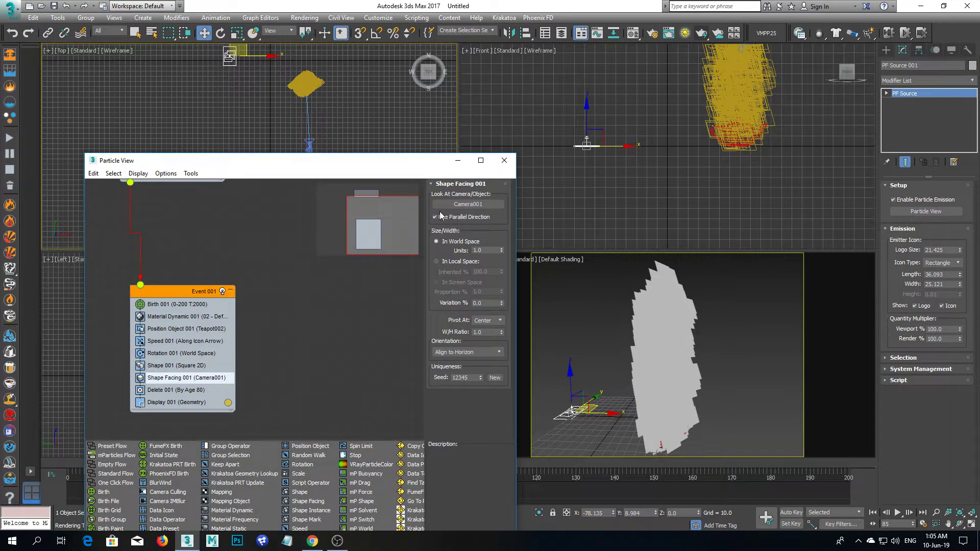
left_click(504, 160)
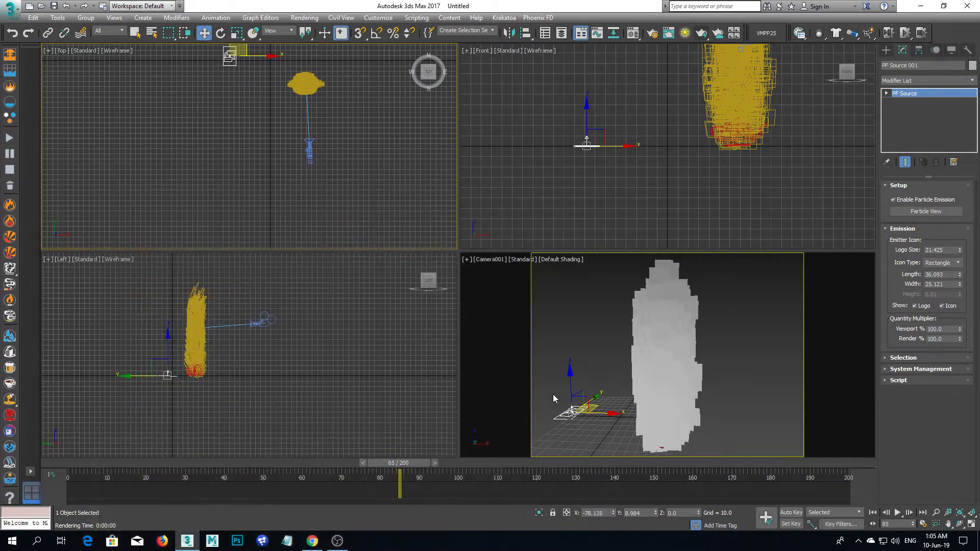
Advance to frame 92 and render the Camera001 view
left_click_drag(399, 463, 434, 443)
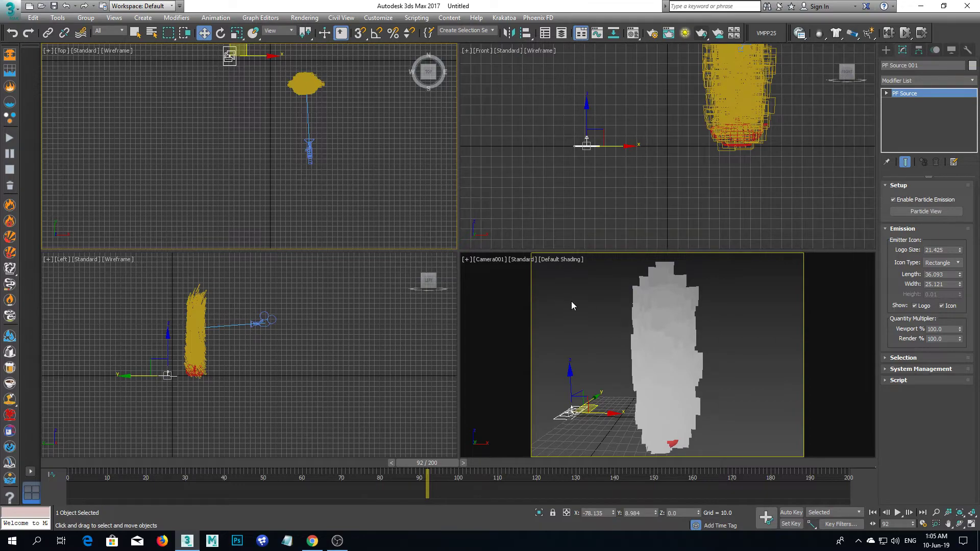
right_click(626, 307)
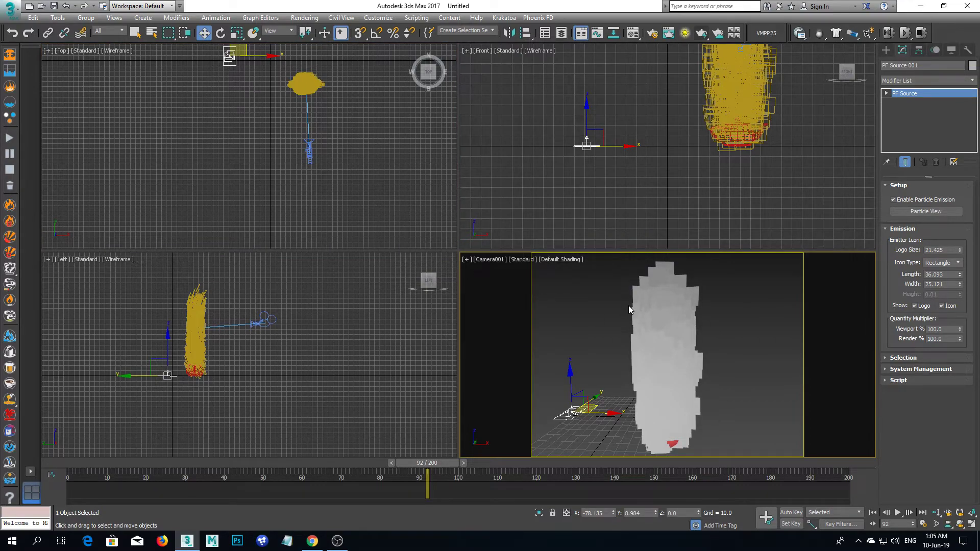
left_click(702, 34)
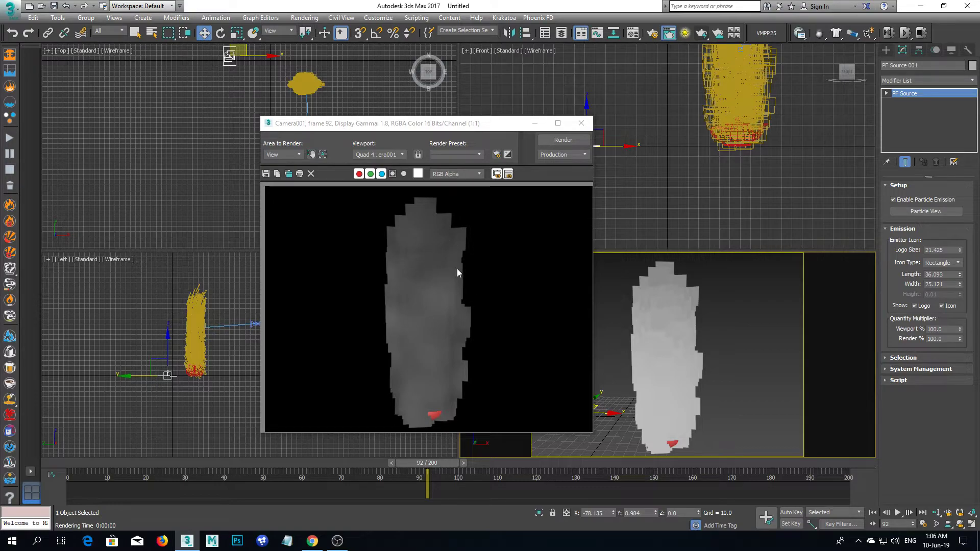
Close the render window and add a Gradient map with Radial type to the Opacity of material 02 - Default
left_click(581, 123)
key("m")
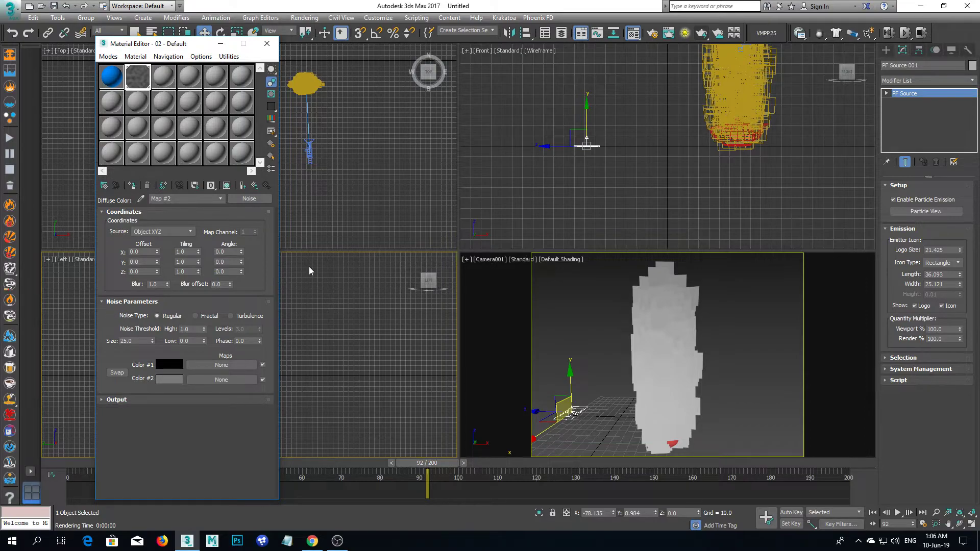
left_click(243, 185)
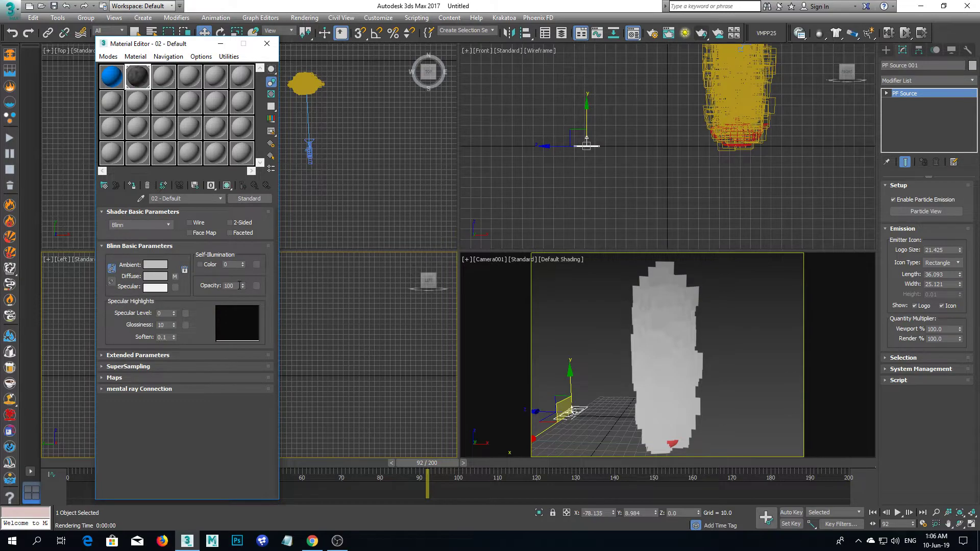
left_click(257, 286)
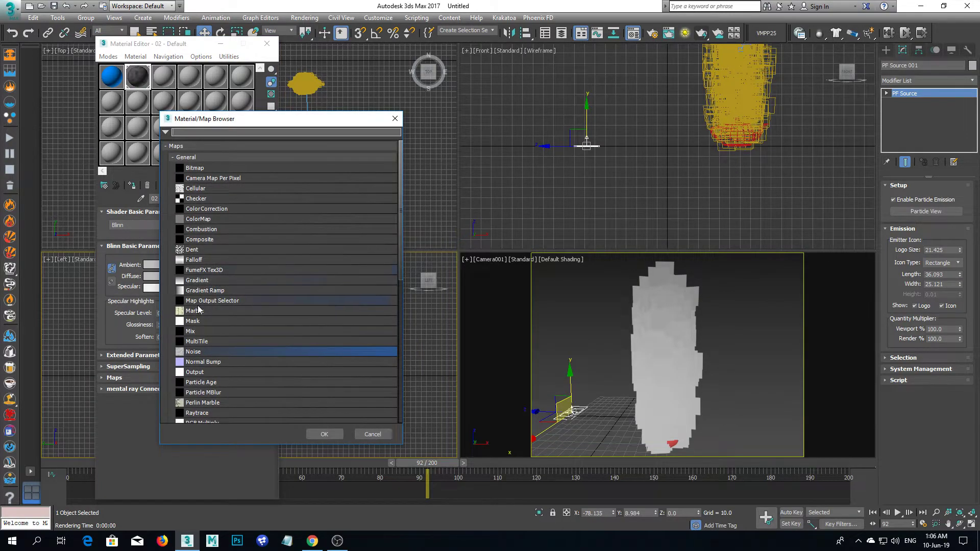
double_click(195, 280)
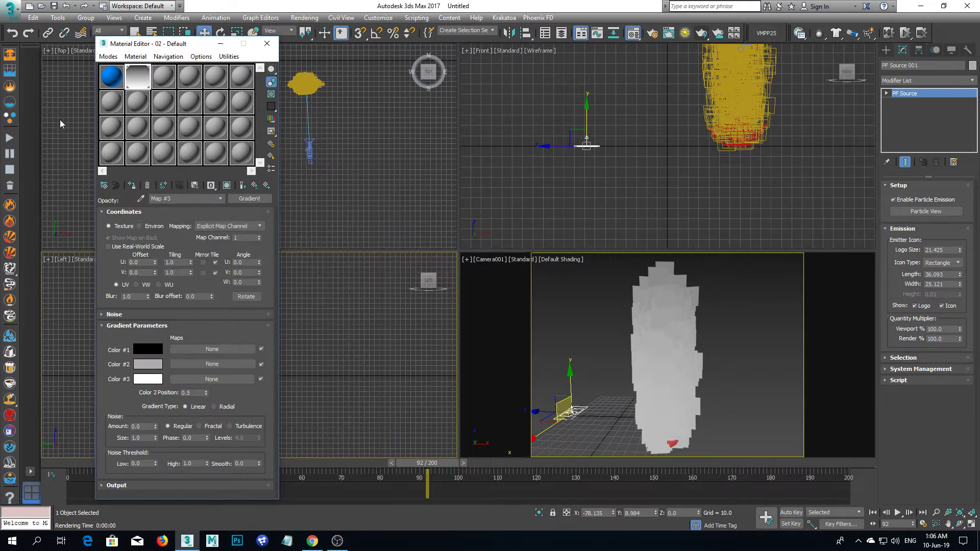
left_click(214, 407)
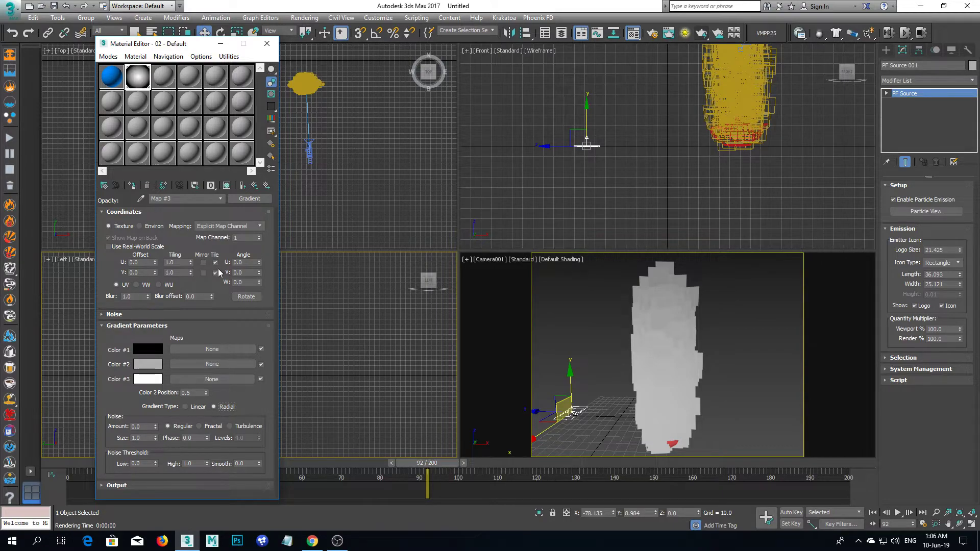
left_click(254, 184)
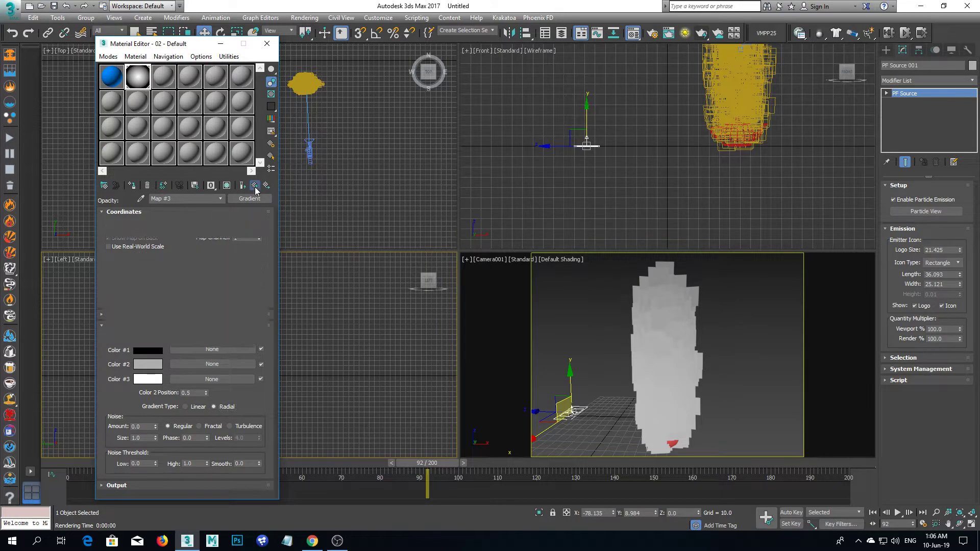
Render the Camera001 view with the radial opacity gradient and close the render window
right_click(586, 344)
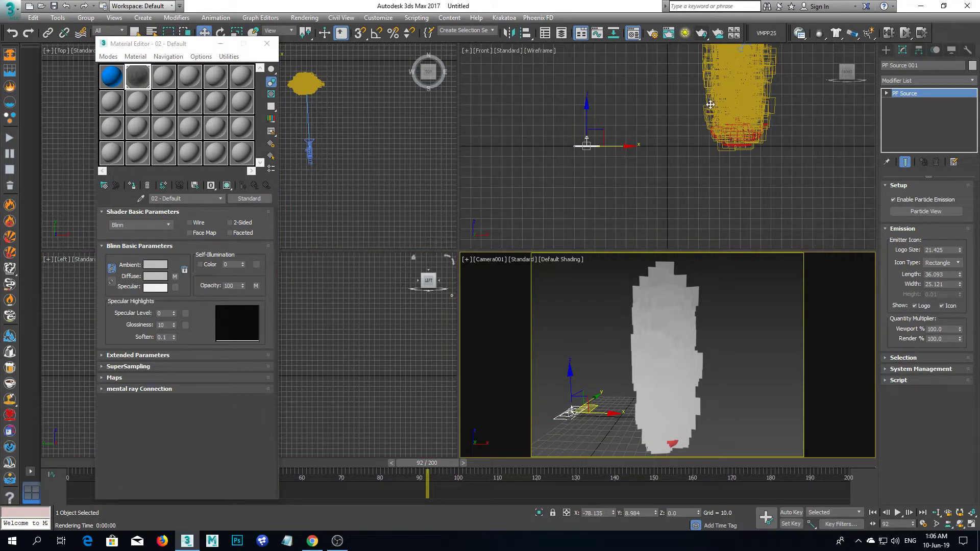
left_click(701, 34)
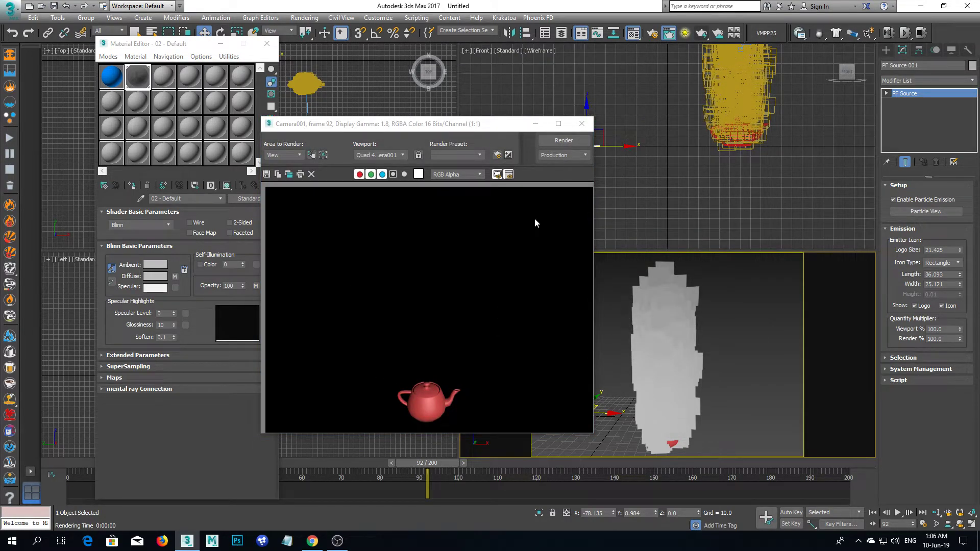
left_click(581, 124)
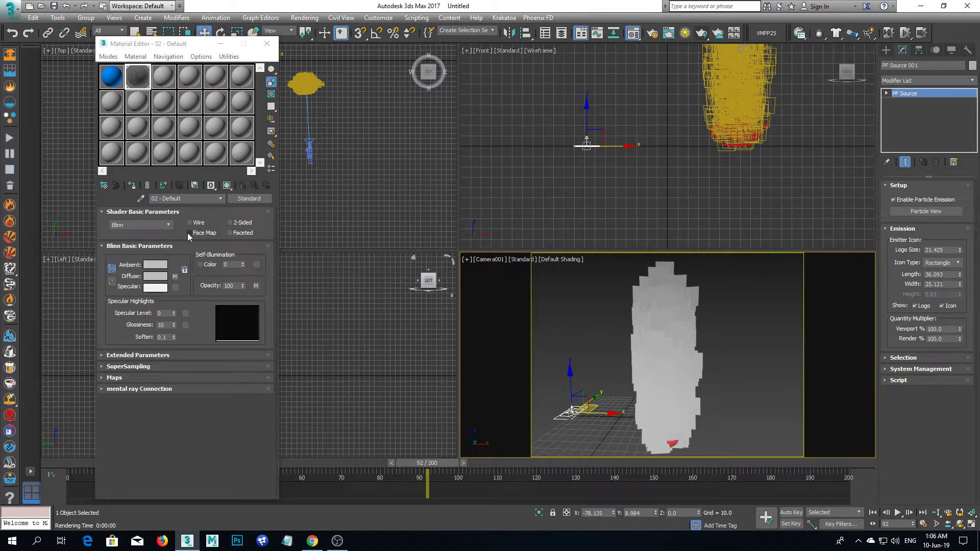
Turn on Face Map for material 02 - Default with its enlarged preview open, and test-render the Camera001 view
double_click(142, 84)
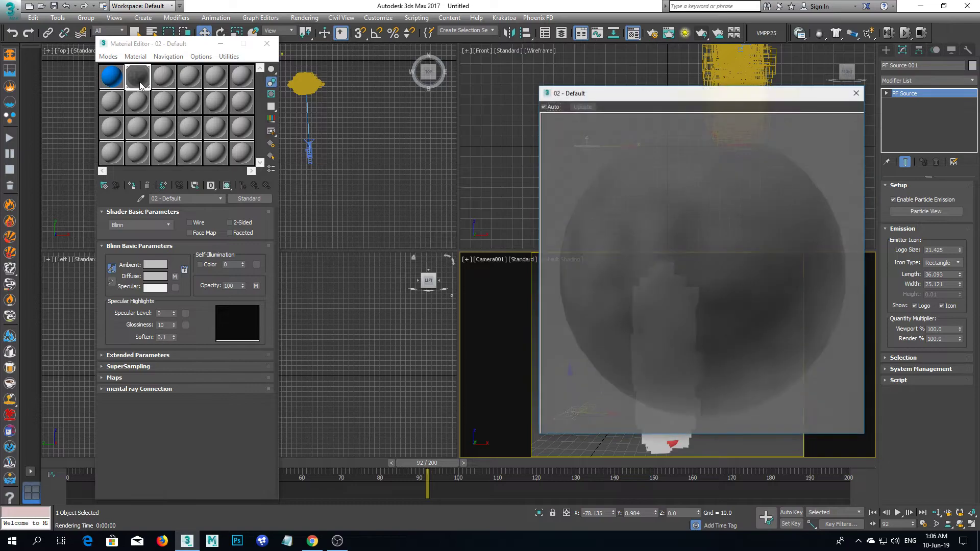
left_click(190, 233)
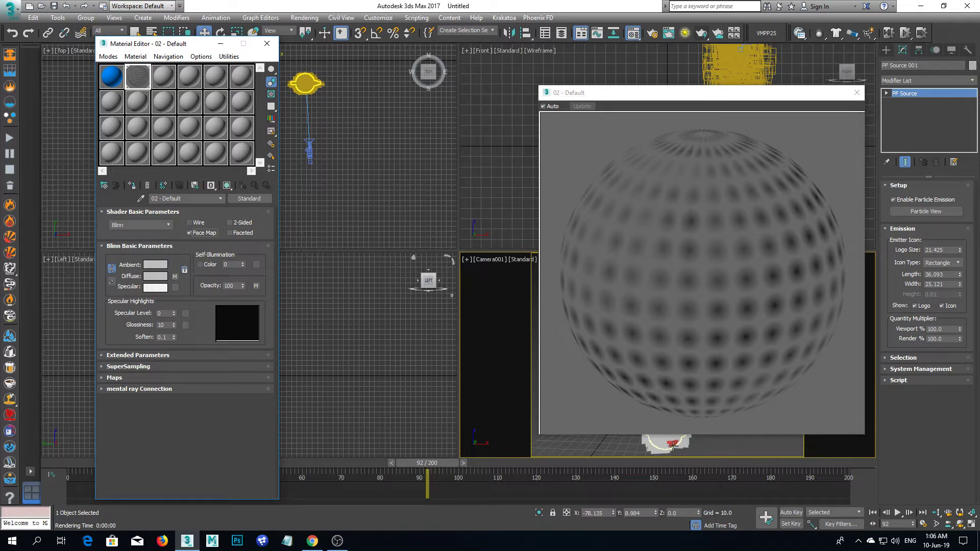
left_click(853, 96)
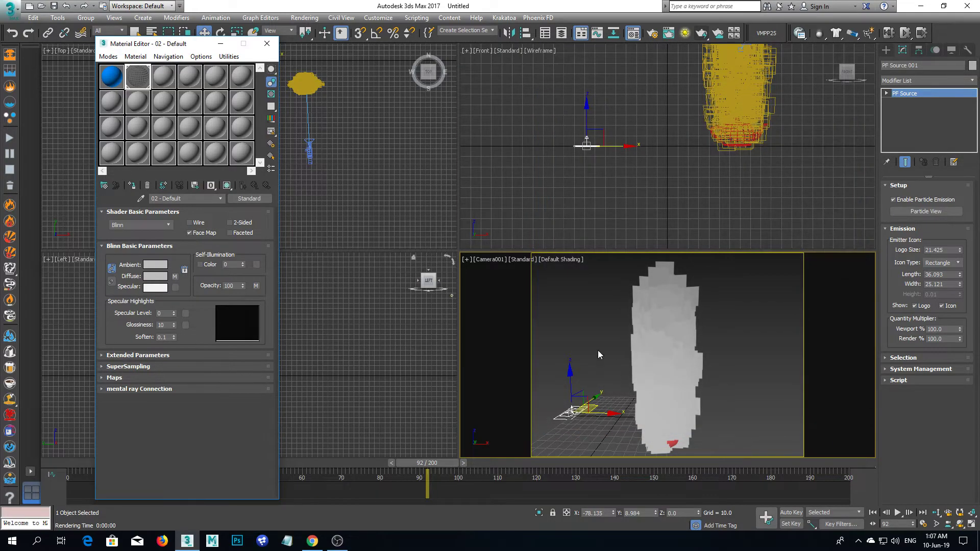
left_click(703, 34)
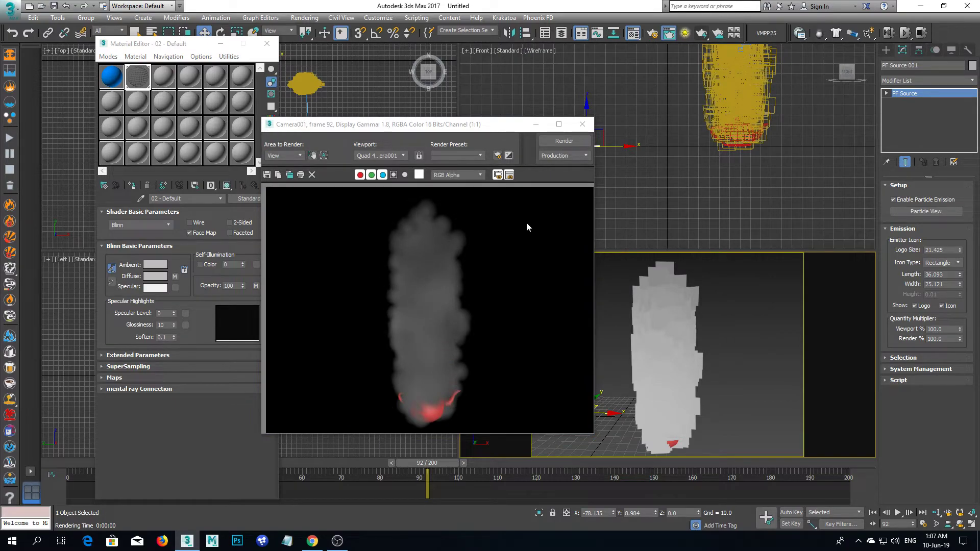
left_click(582, 124)
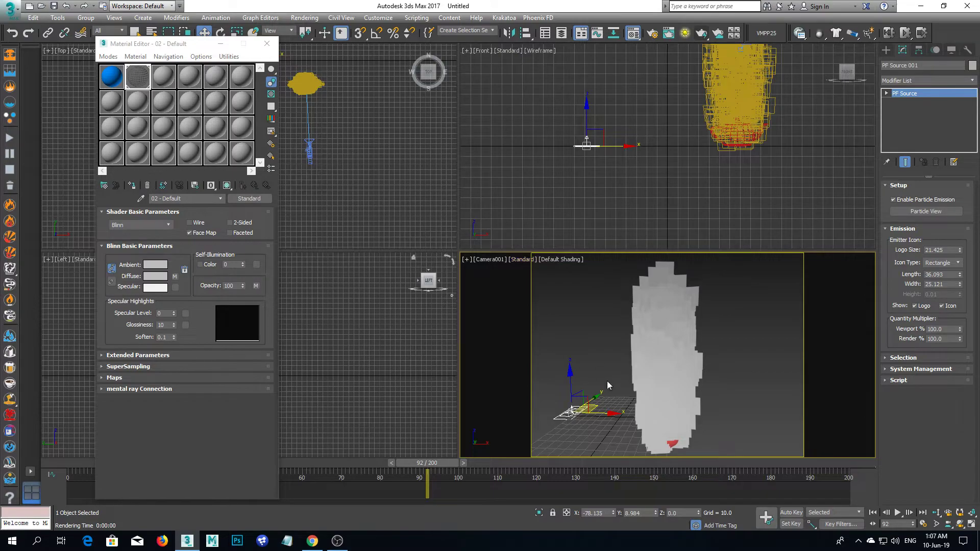
Open the Gradient opacity map with an enlarged preview and set its Color #2 to black
left_click(257, 285)
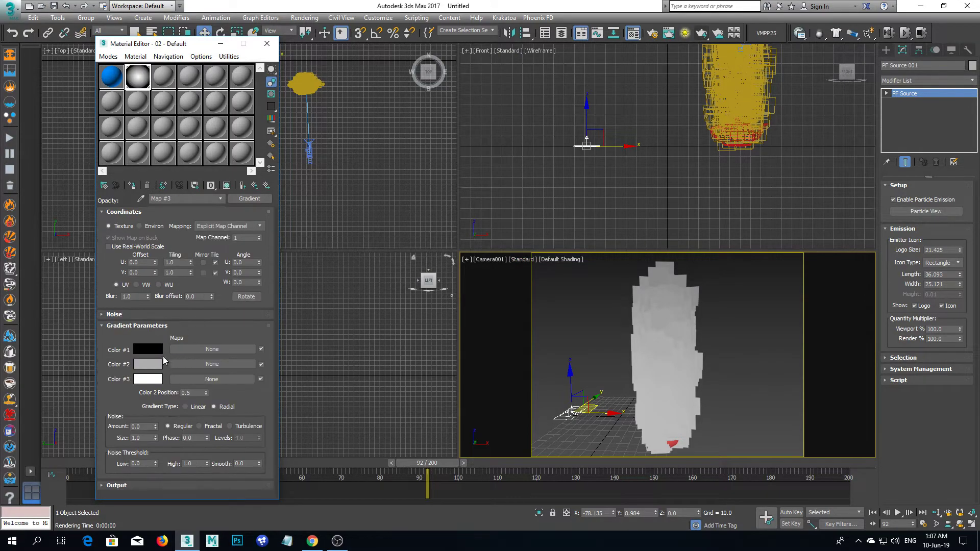
double_click(146, 75)
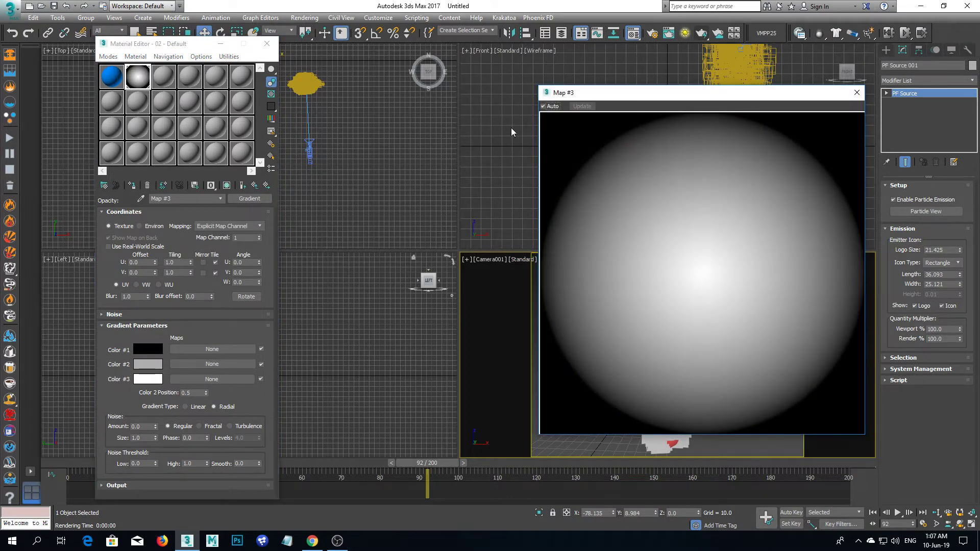
left_click(148, 364)
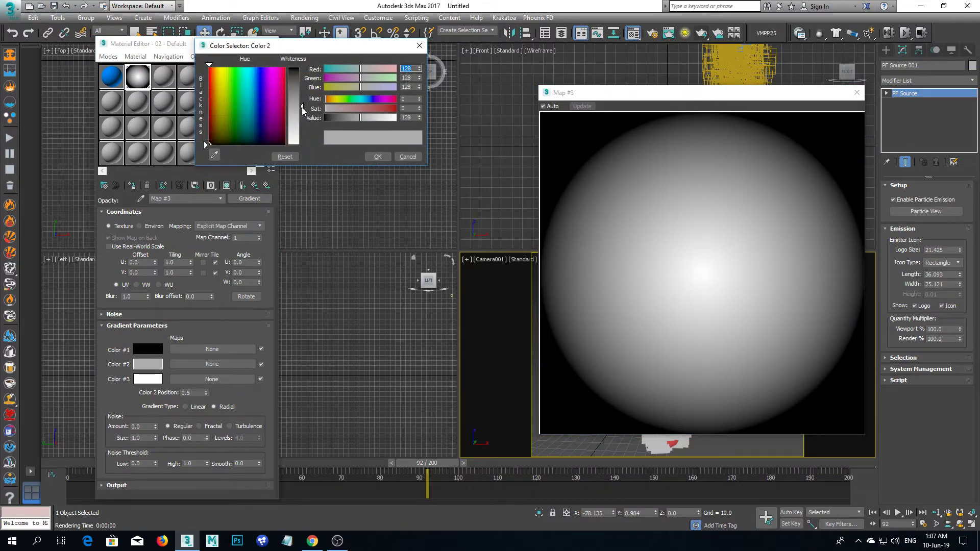
left_click_drag(302, 108, 302, 67)
left_click(372, 157)
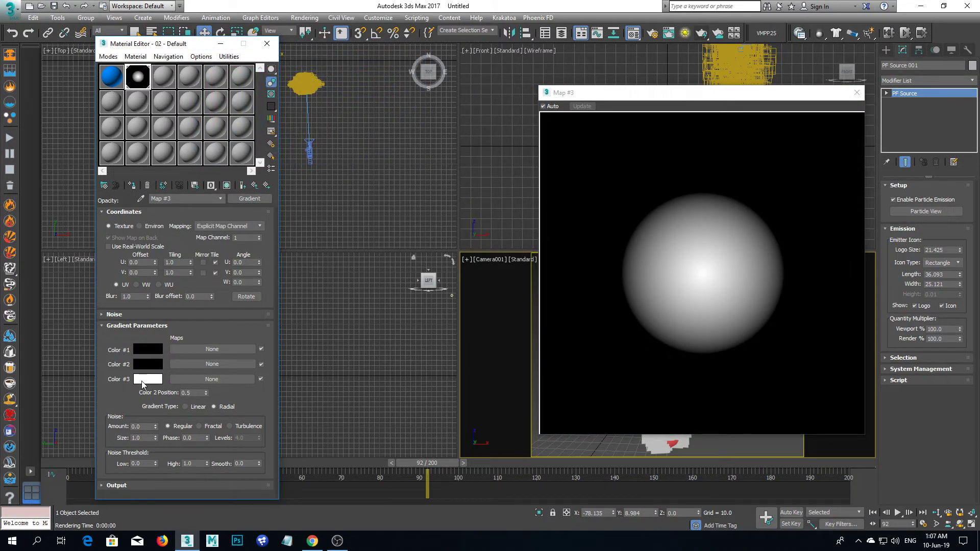
Set the gradient's Color #3 to dark grey with value 40 and its Color 2 Position to 0.88
left_click(143, 382)
left_click_drag(302, 147, 302, 79)
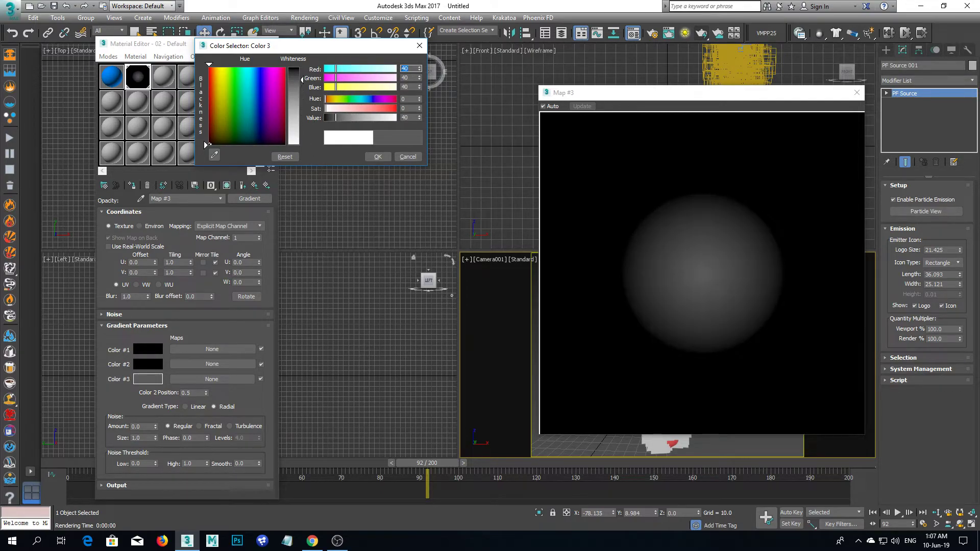
left_click(378, 157)
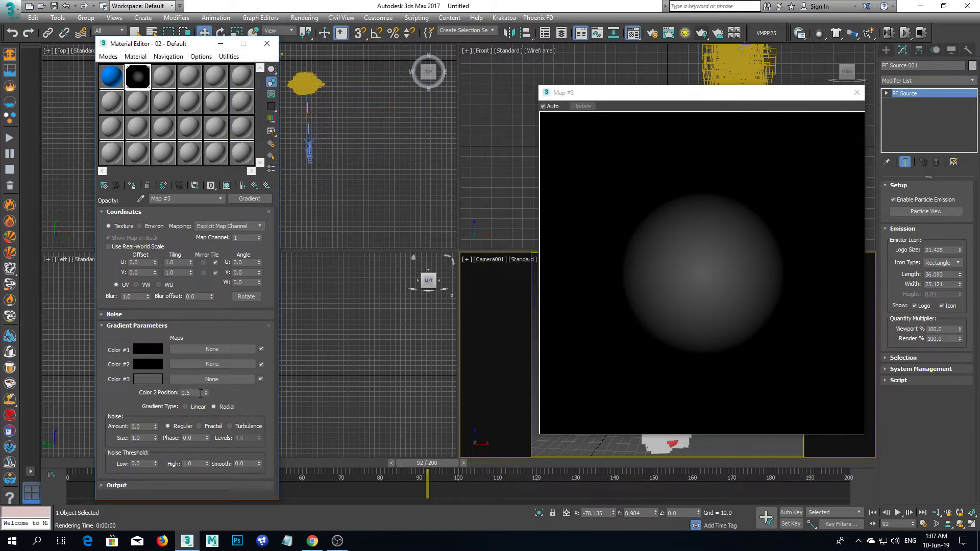
left_click_drag(206, 391, 205, 372)
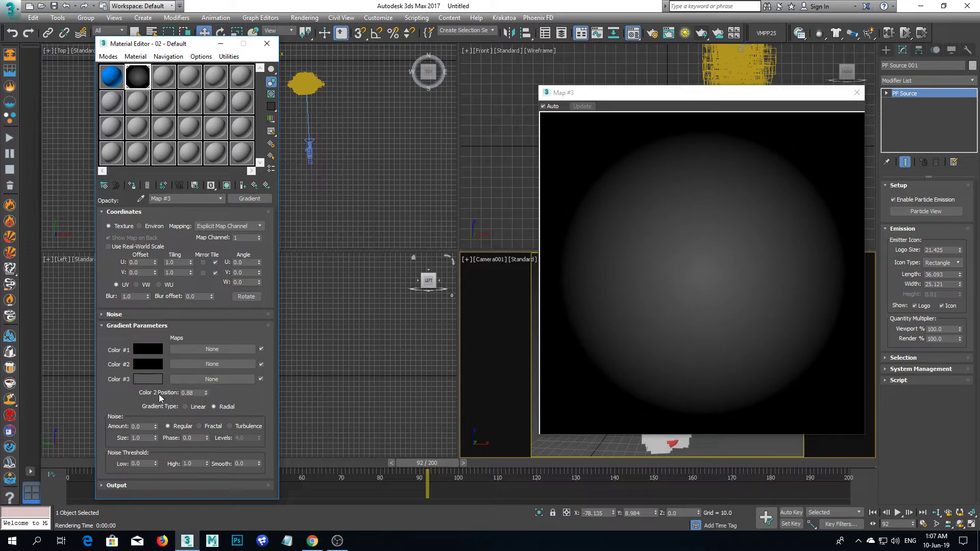
Set the gradient's noise Amount to 0.2 and noise Size to 3.0
left_click(139, 427)
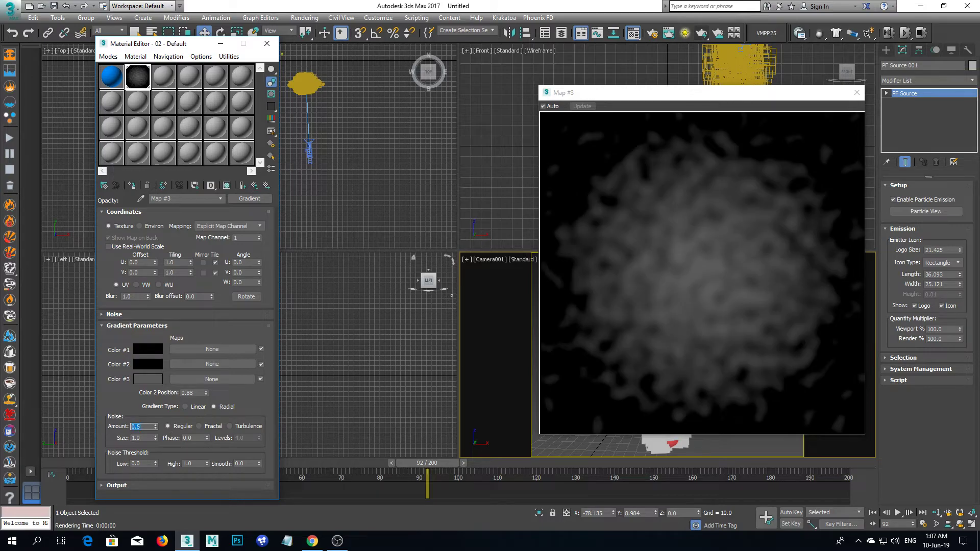
type("0.2")
key("Return")
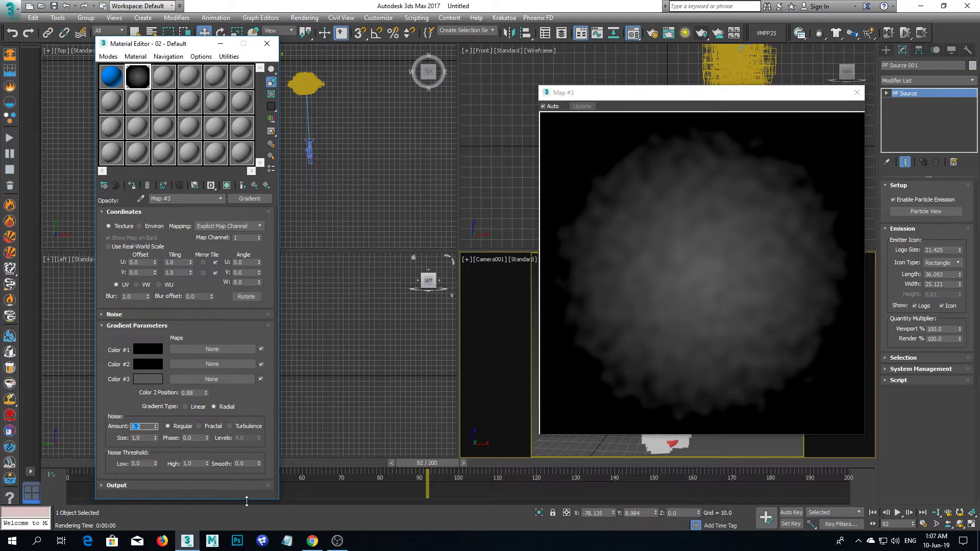
double_click(143, 438)
type("0.9")
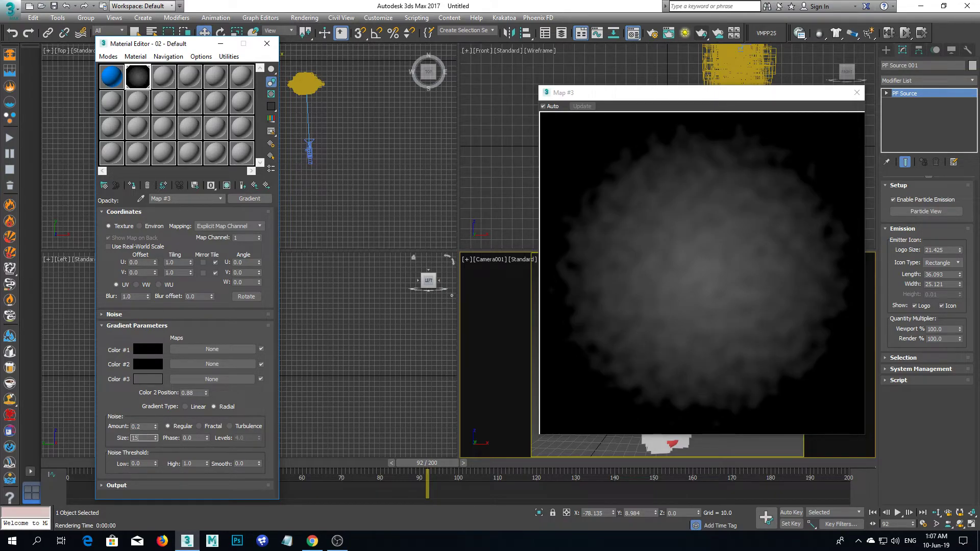
key("Return")
type("5")
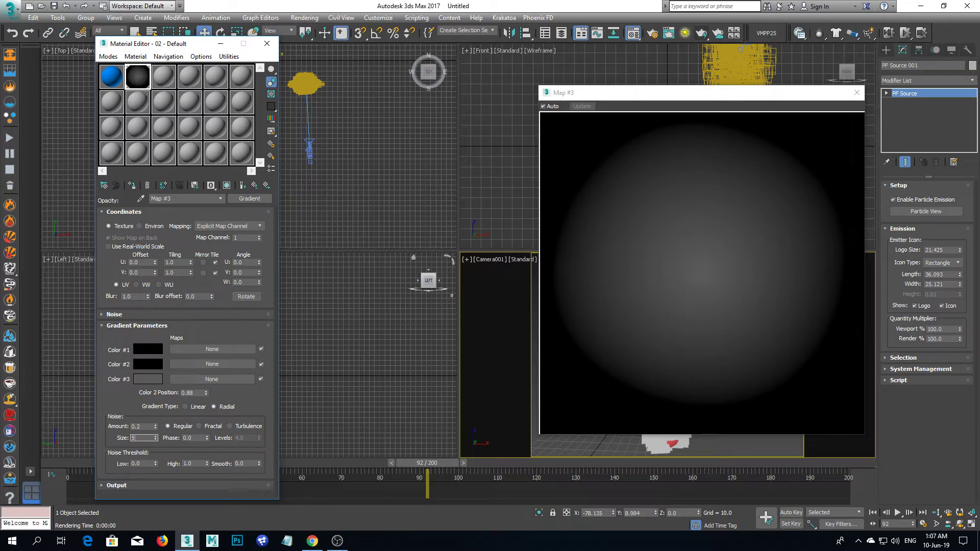
key("Return")
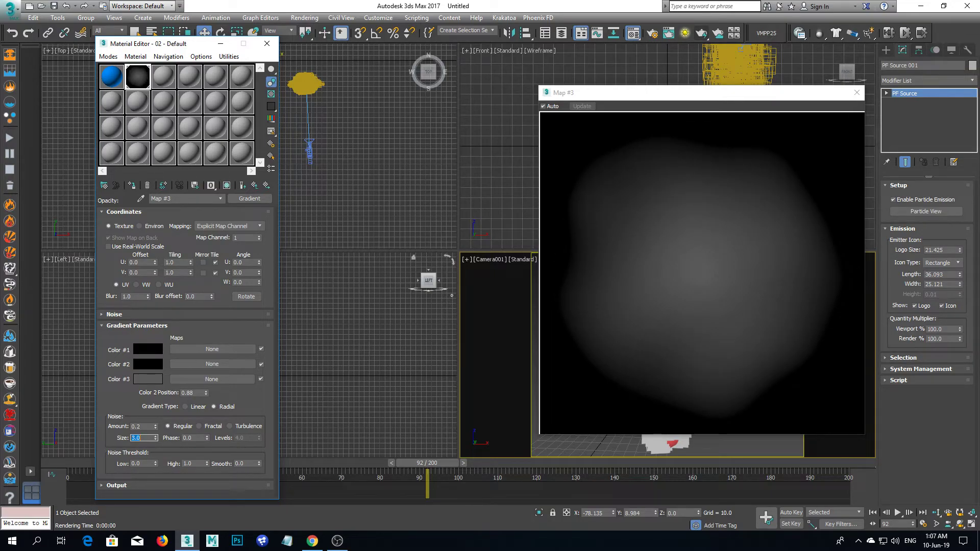
key("Return")
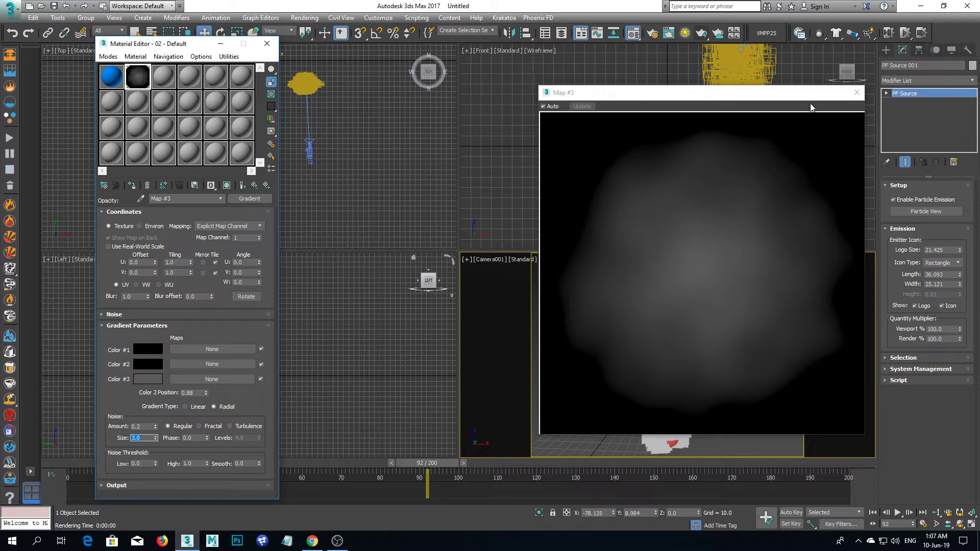
Close the enlarged map preview, render the Camera001 view with the noisy gradient, and close the render window
left_click(858, 92)
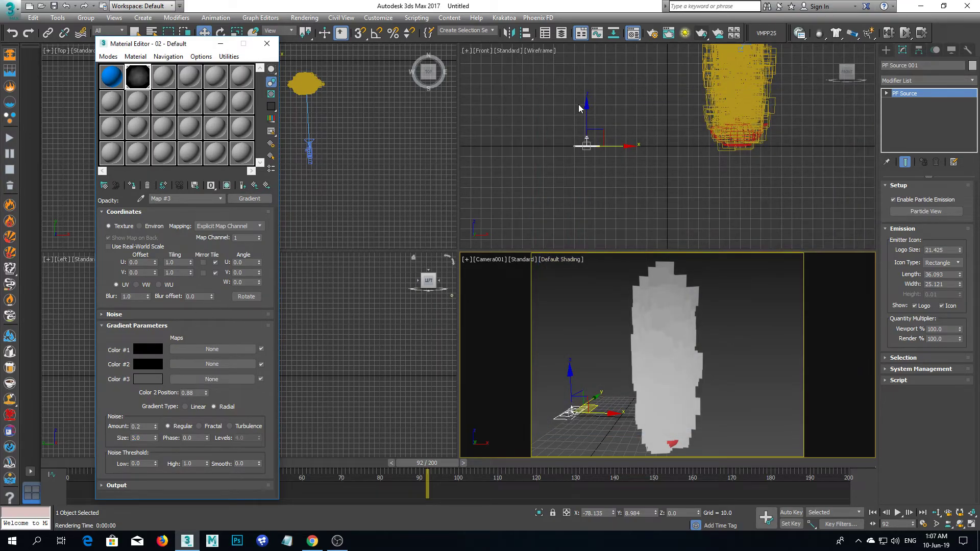
left_click(703, 35)
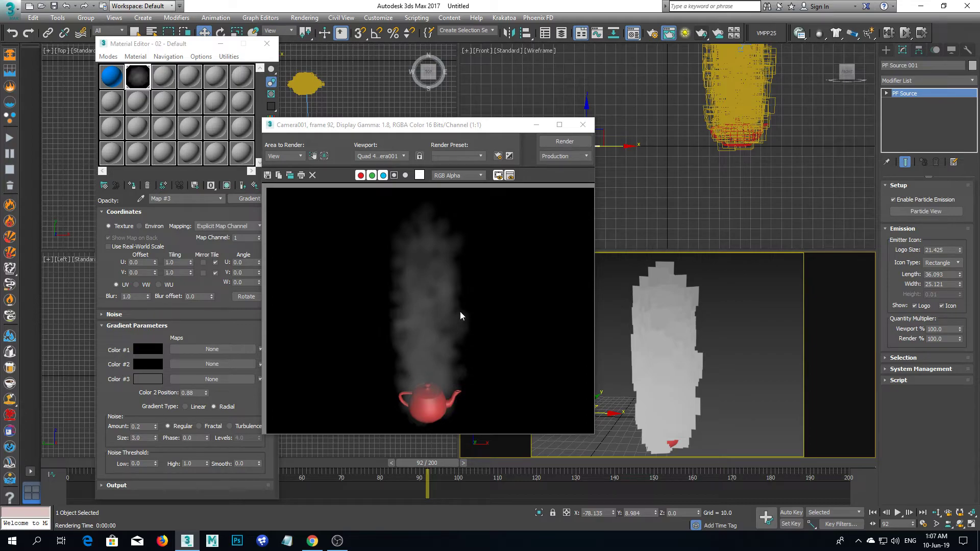
left_click(582, 124)
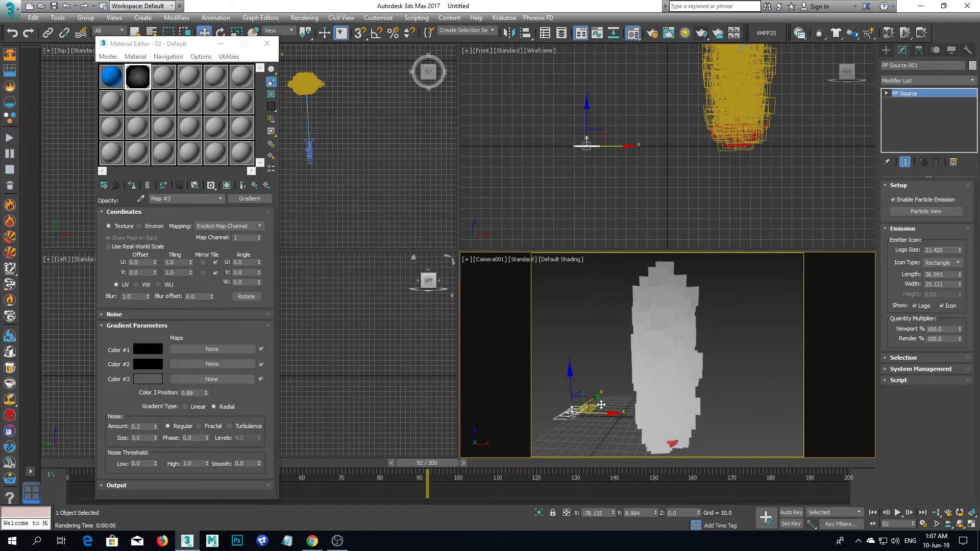
Open Particle View for the particle source and increase the square particles' size in Shape 001
left_click(919, 212)
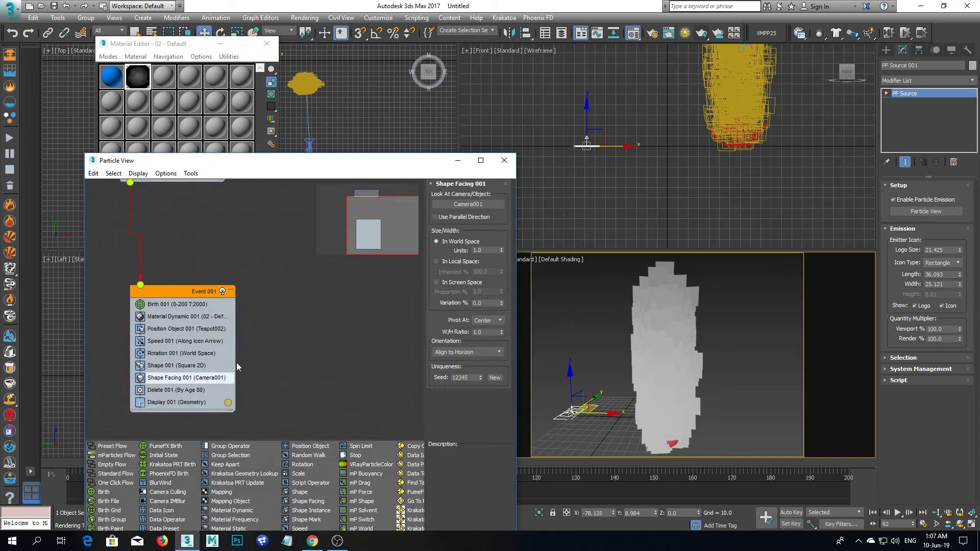
left_click(176, 366)
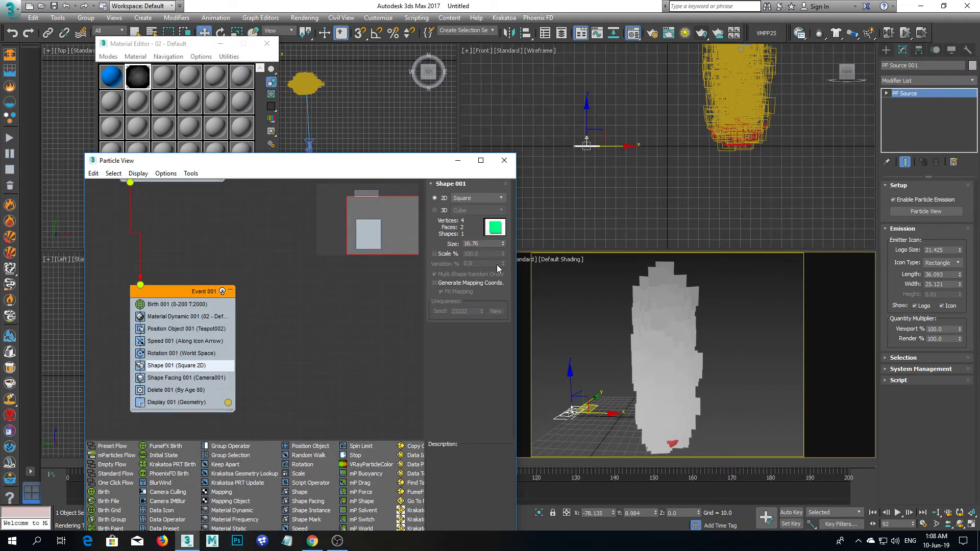
left_click_drag(504, 243, 515, 193)
Set the Birth 001 particle Amount to 5000 and close Particle View
left_click(177, 304)
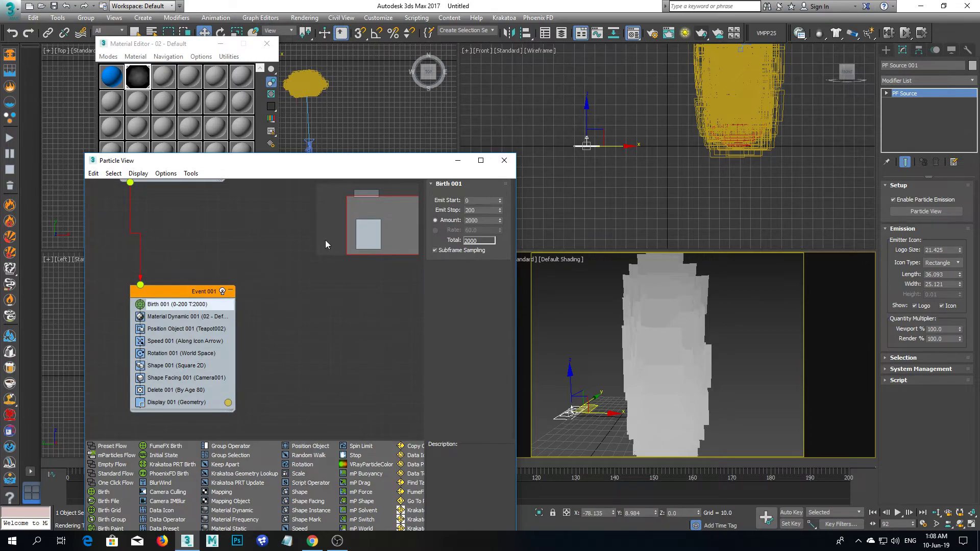
double_click(478, 221)
type("5000")
key("Return")
left_click(513, 161)
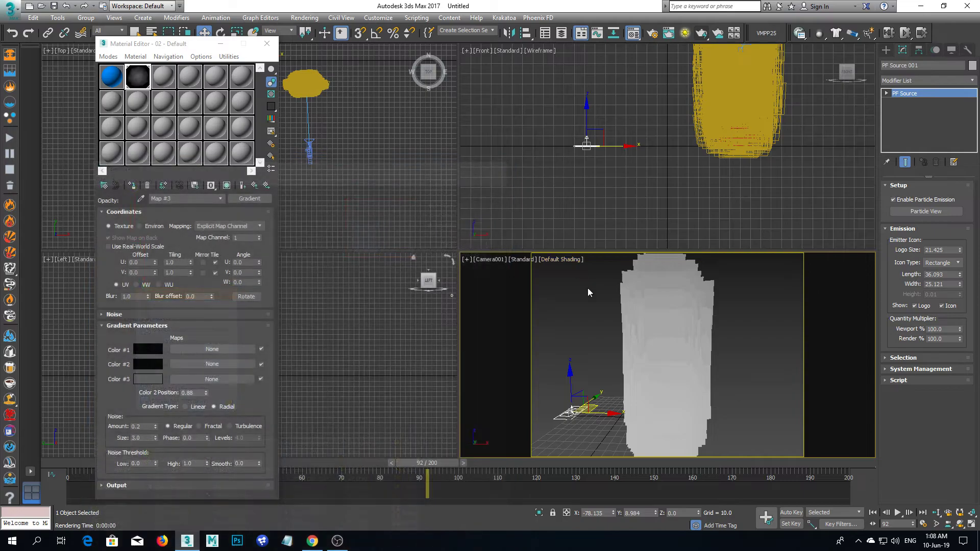
Start a Camera001 test render, cancel it partway, and close the render window and Material Editor
left_click(706, 36)
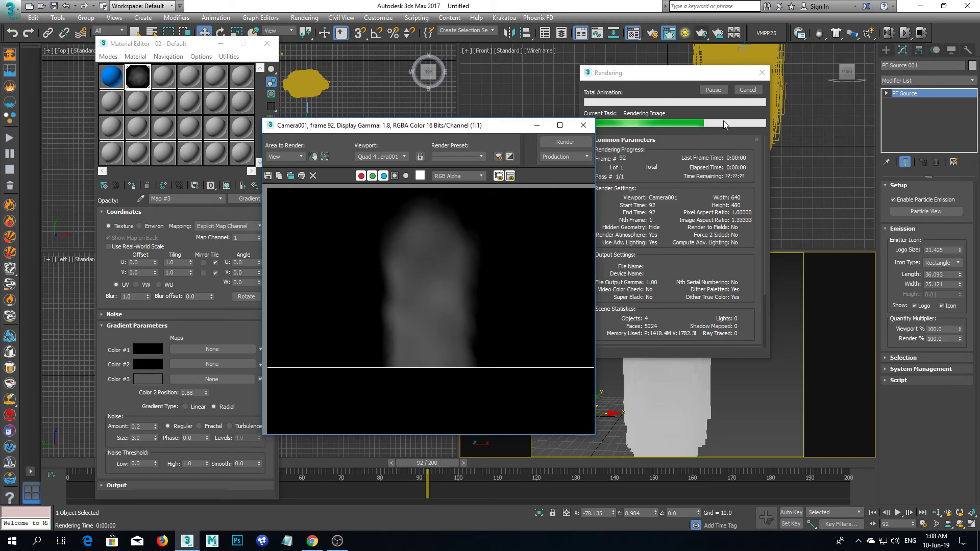
left_click(748, 90)
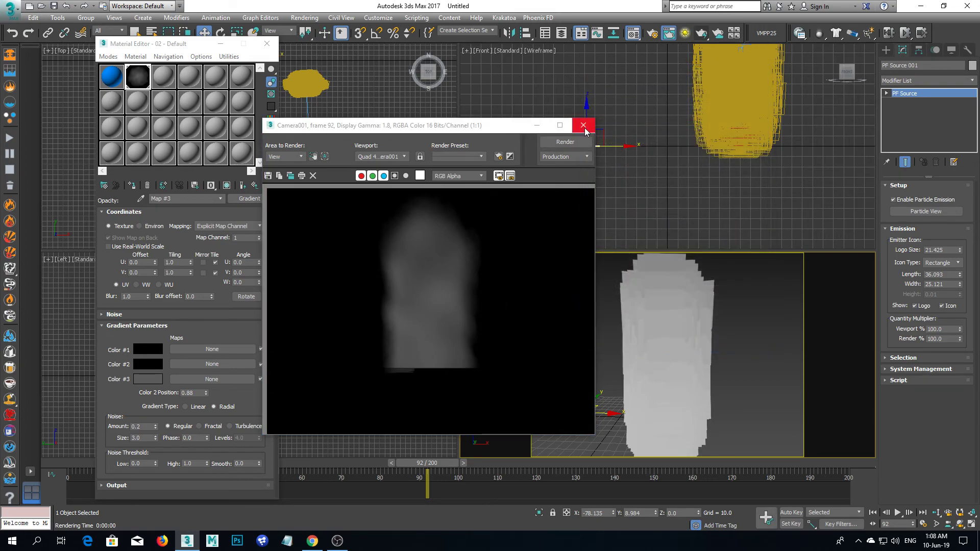
left_click(584, 125)
left_click(266, 43)
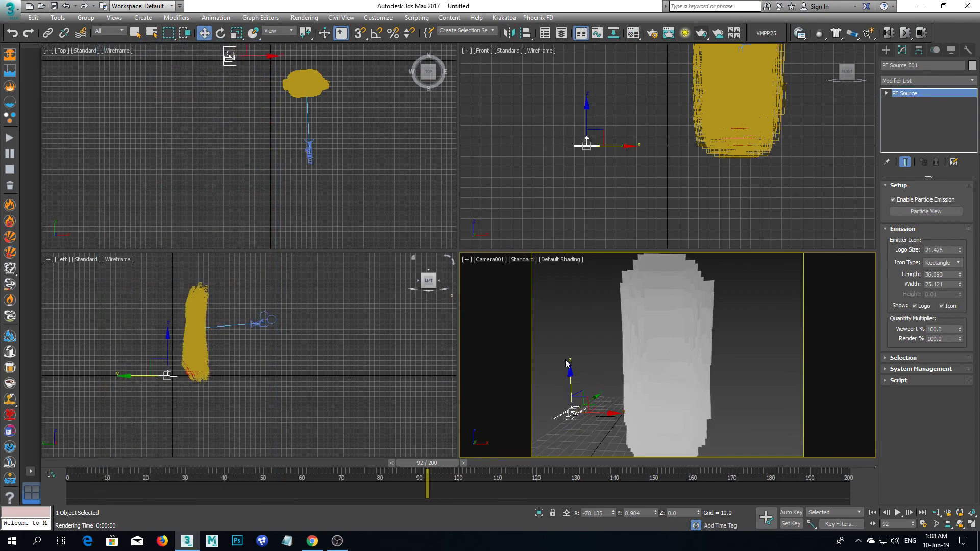